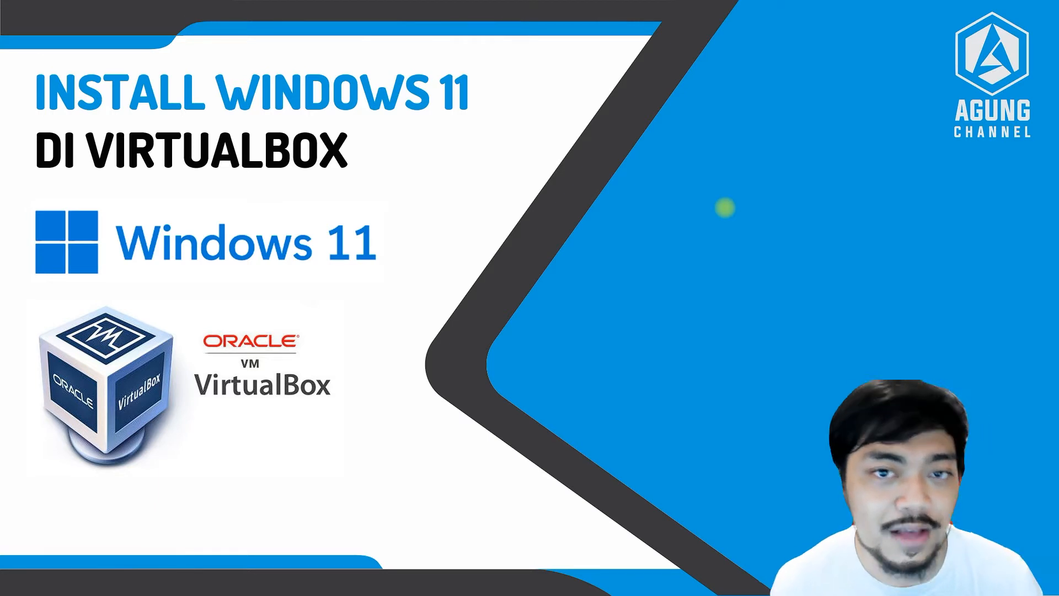
pyautogui.click(1050, 506)
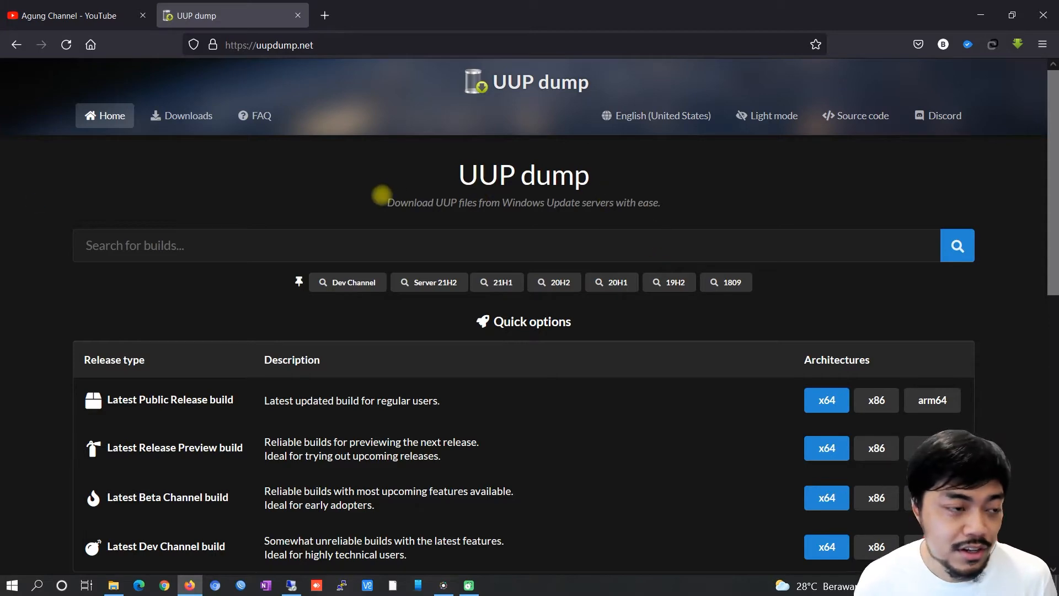
# - Examine the quick options and the recently added builds on the UUP dump home page
pyautogui.scroll(-2, 50, 188)
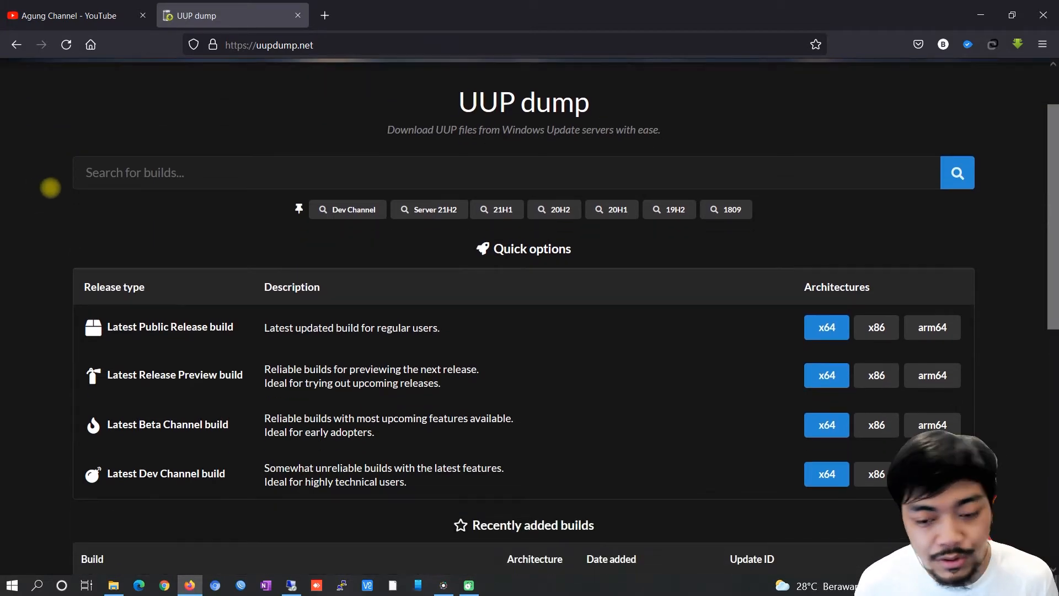
pyautogui.scroll(-2, 22, 323)
pyautogui.scroll(1, 20, 324)
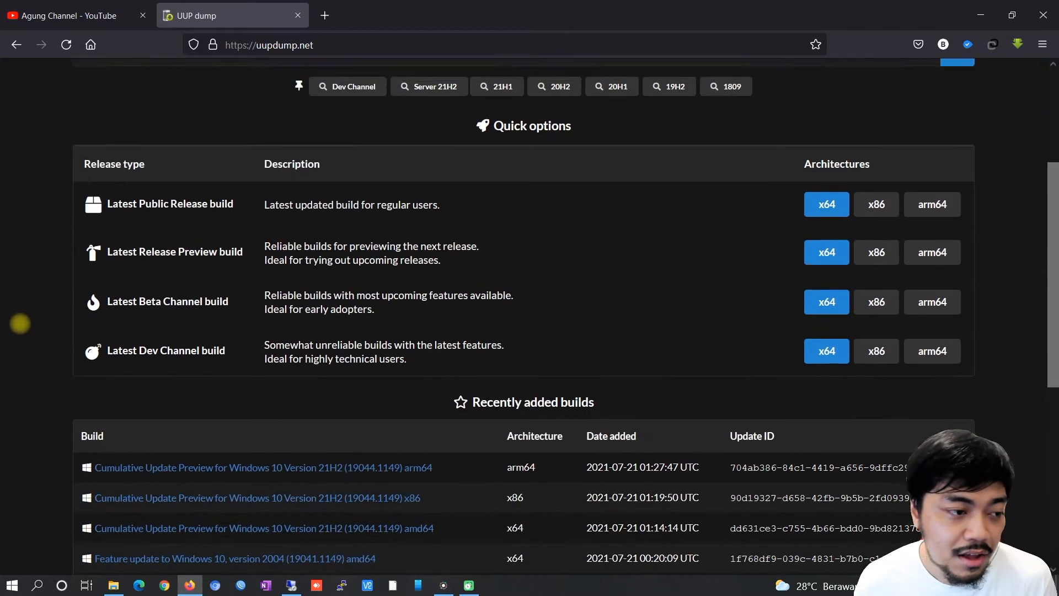
pyautogui.scroll(3, 20, 326)
pyautogui.scroll(-1, 20, 327)
pyautogui.scroll(1, 20, 327)
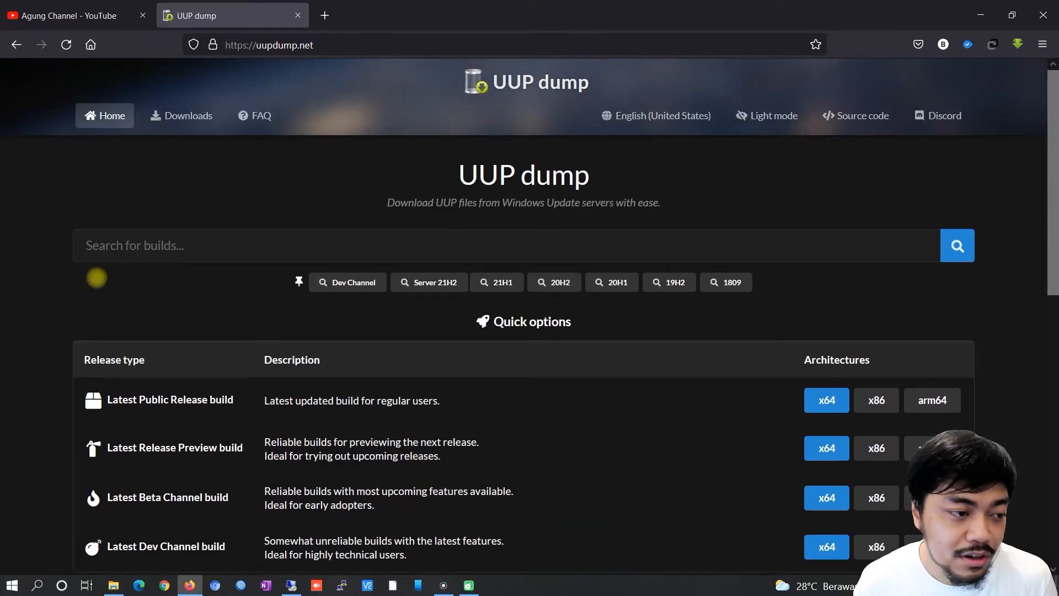
pyautogui.scroll(-1, 96, 277)
pyautogui.scroll(-1, 89, 250)
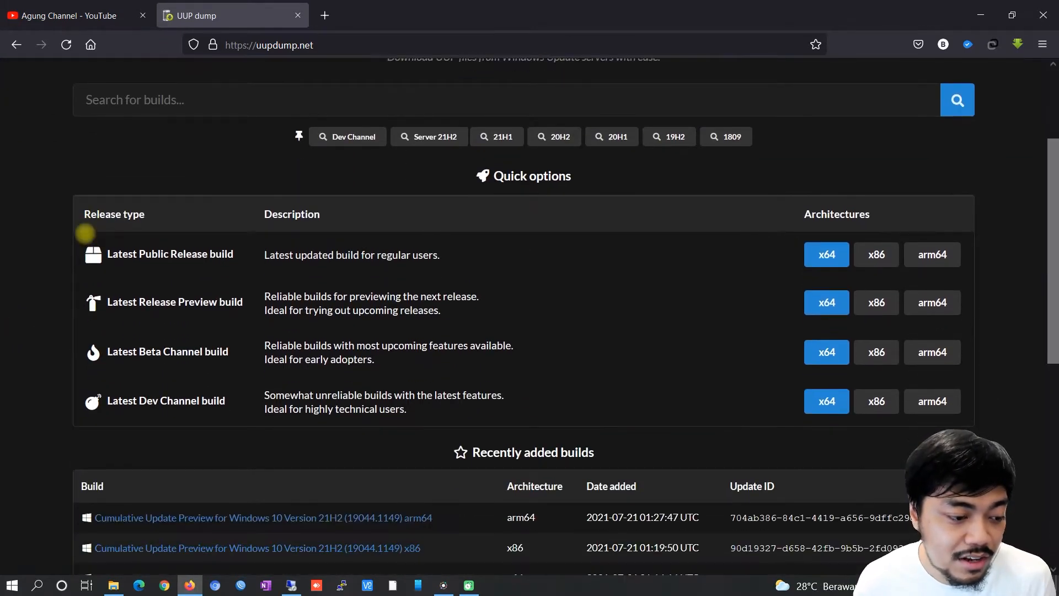
pyautogui.scroll(2, 83, 234)
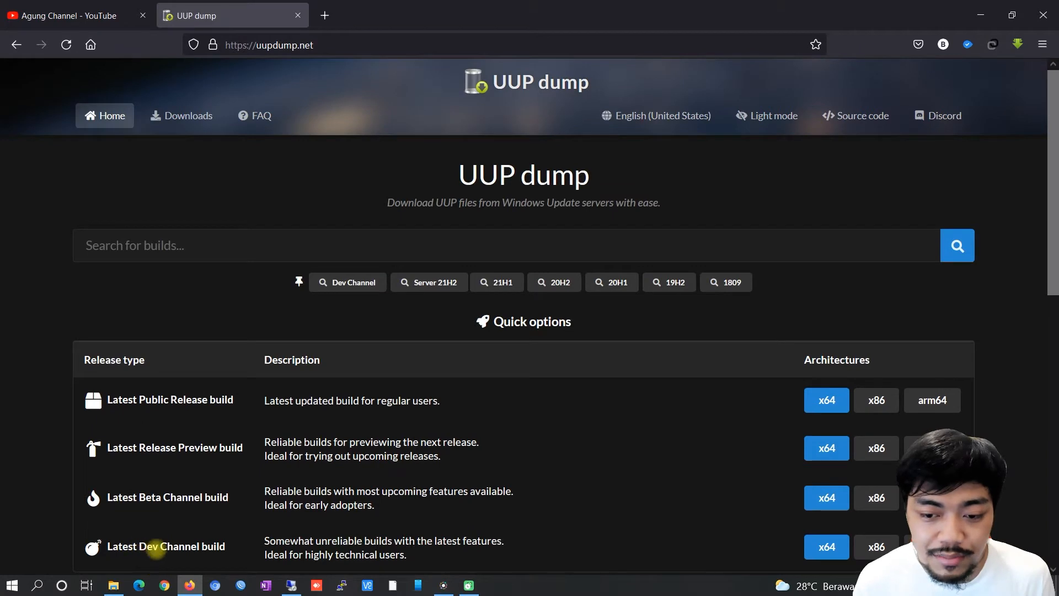
# - Request the x64 Latest Dev Channel build and open Cumulative Update for Windows 11 (10.0.22000.71)
pyautogui.moveTo(112, 547); pyautogui.dragTo(242, 546)
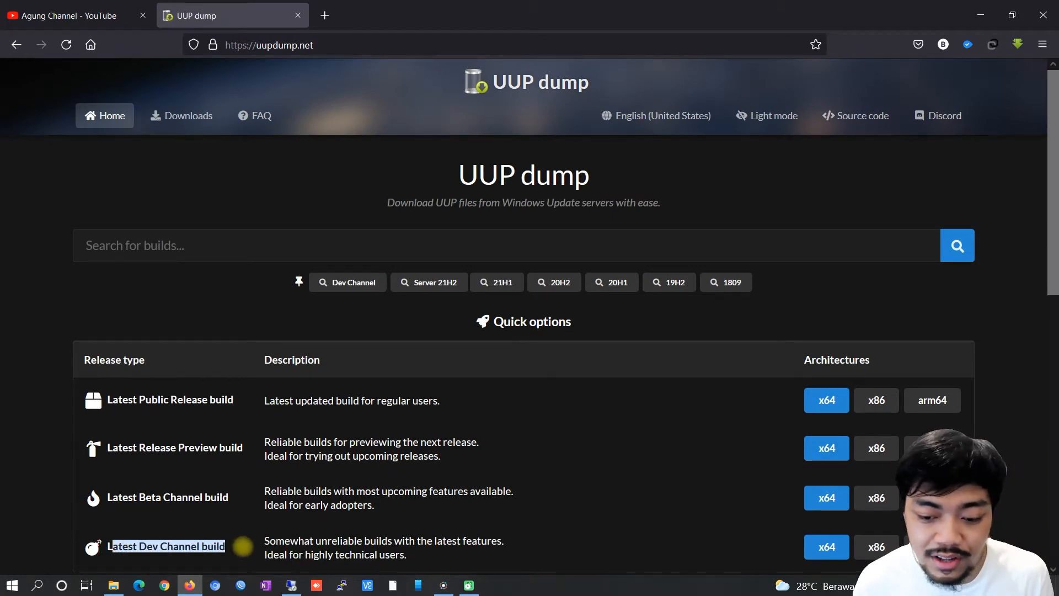
pyautogui.click(243, 546)
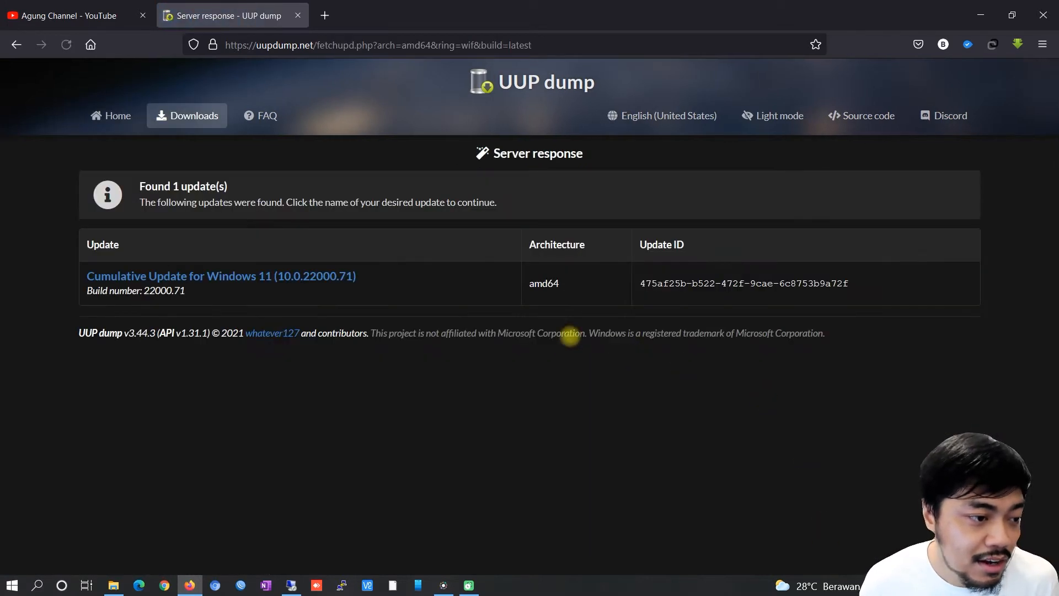
pyautogui.moveTo(80, 276); pyautogui.dragTo(279, 277)
pyautogui.click(286, 473)
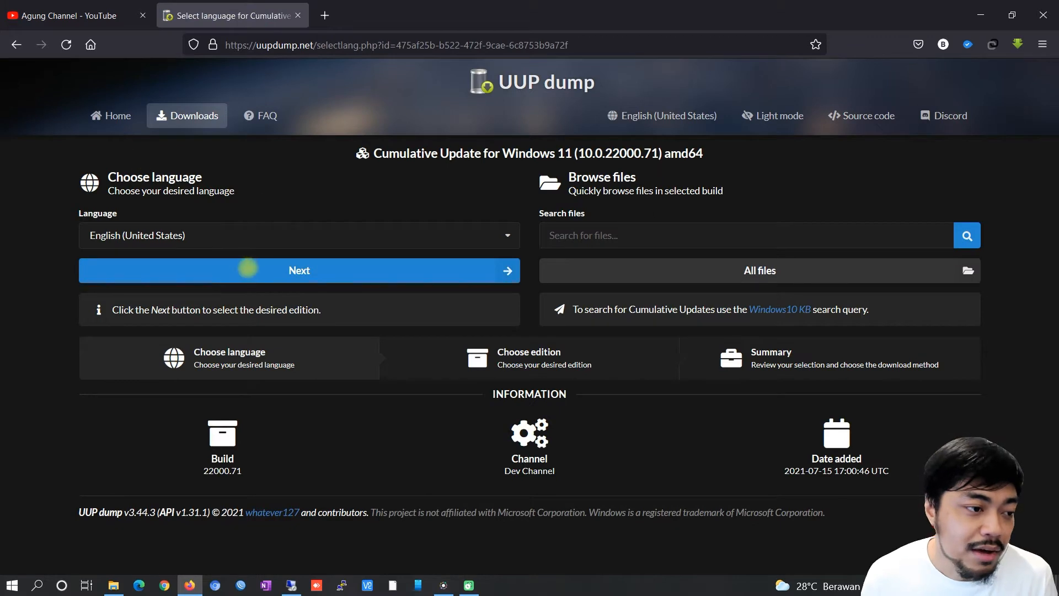
# - Choose English (United States) as the build language and continue to the edition selection
pyautogui.click(328, 236)
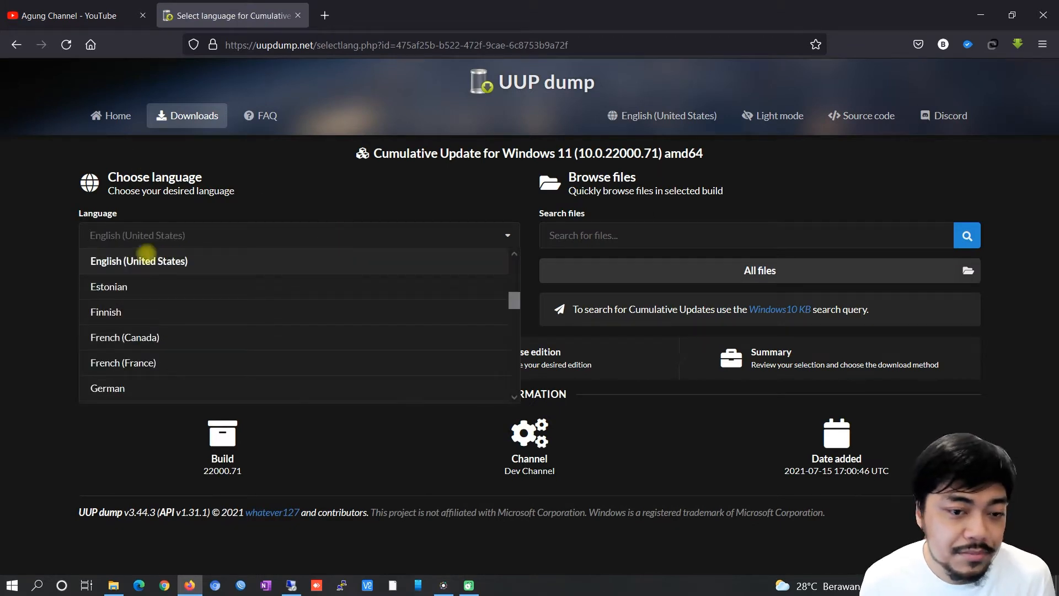
pyautogui.click(128, 259)
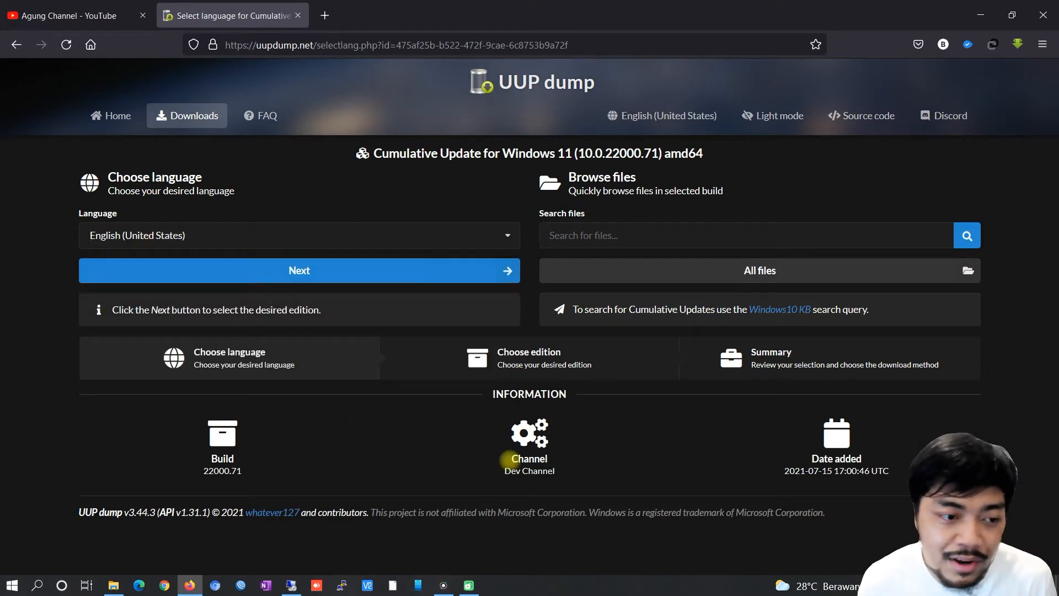
pyautogui.click(324, 279)
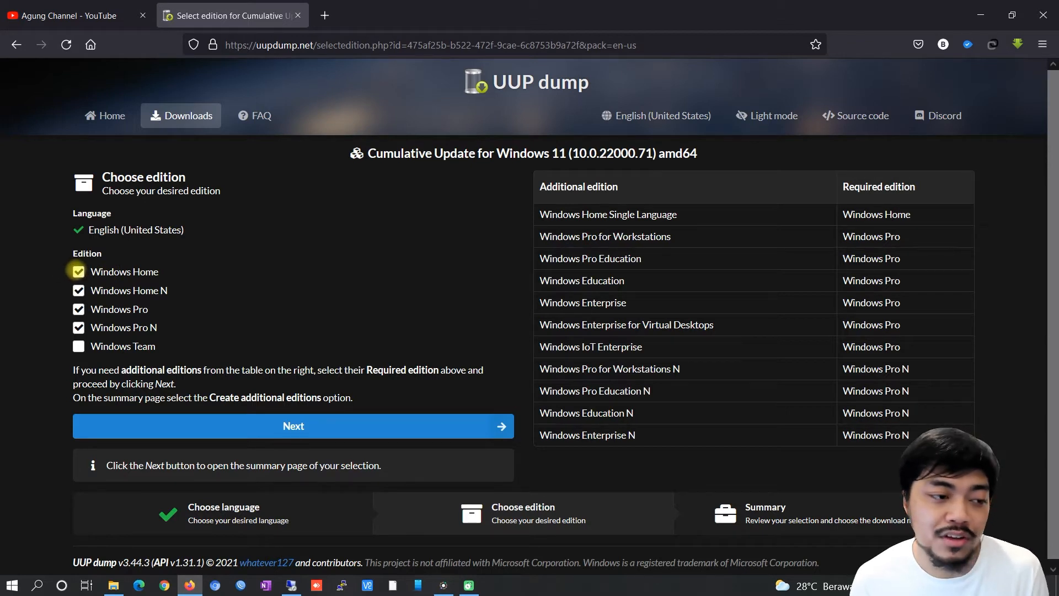
# - Keep only the Windows Pro edition by deselecting Windows Home, Home N and Pro N, and continue to the summary
pyautogui.click(79, 290)
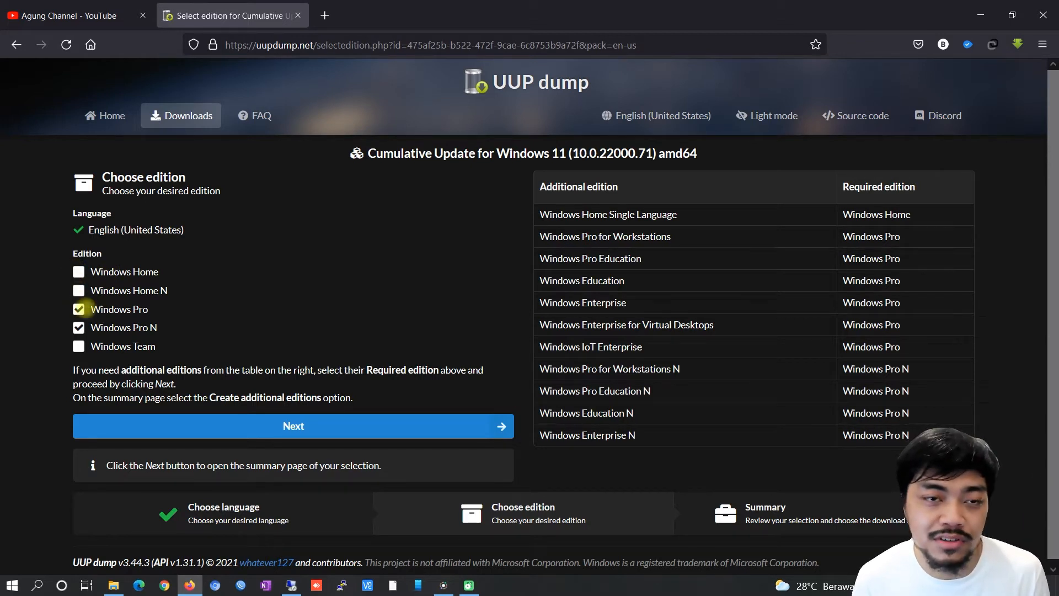
pyautogui.click(78, 327)
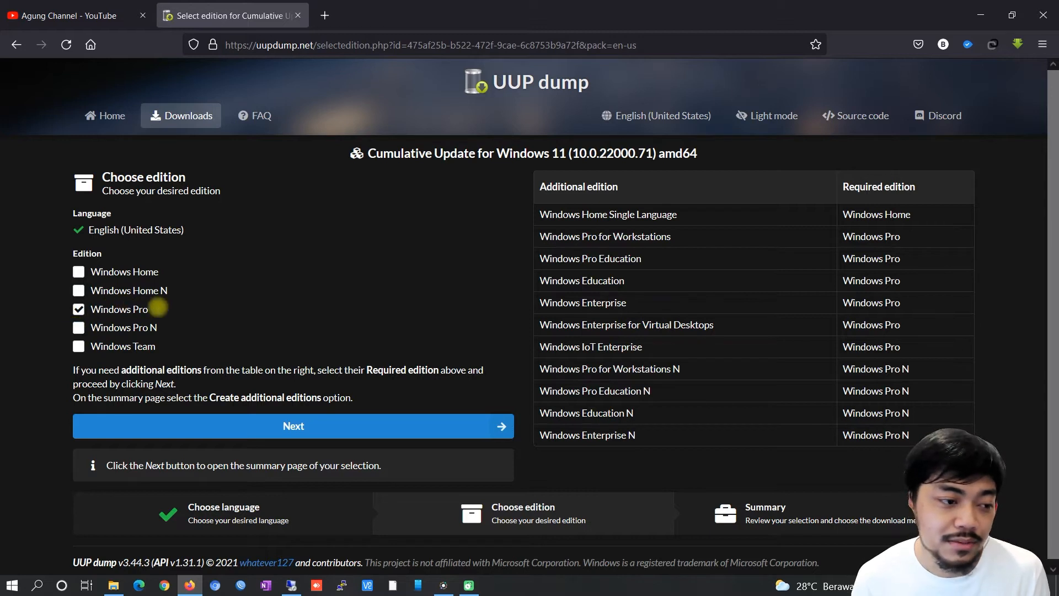
pyautogui.scroll(-1, 208, 314)
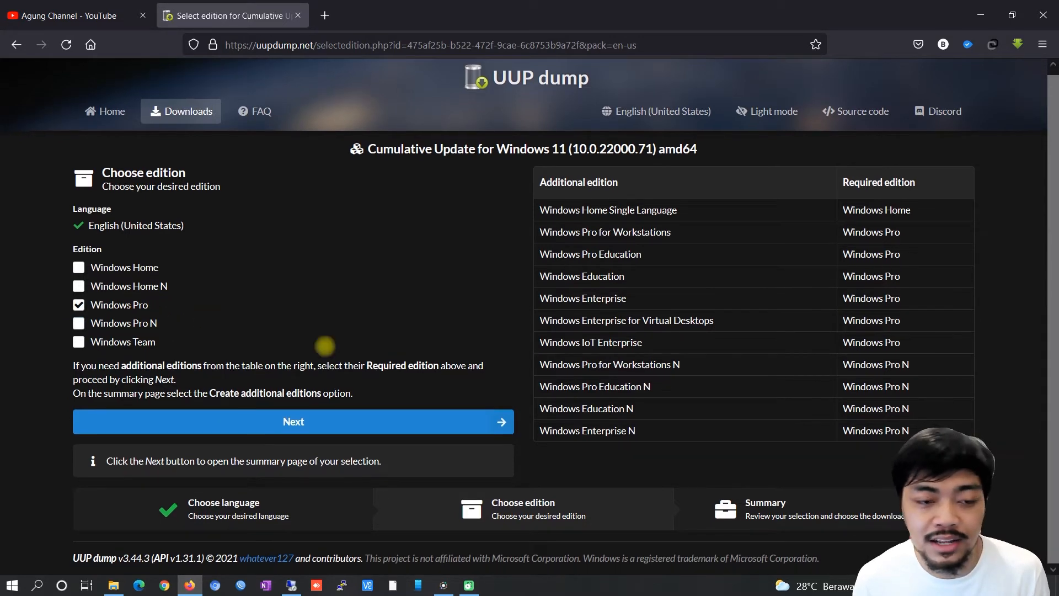
pyautogui.click(290, 421)
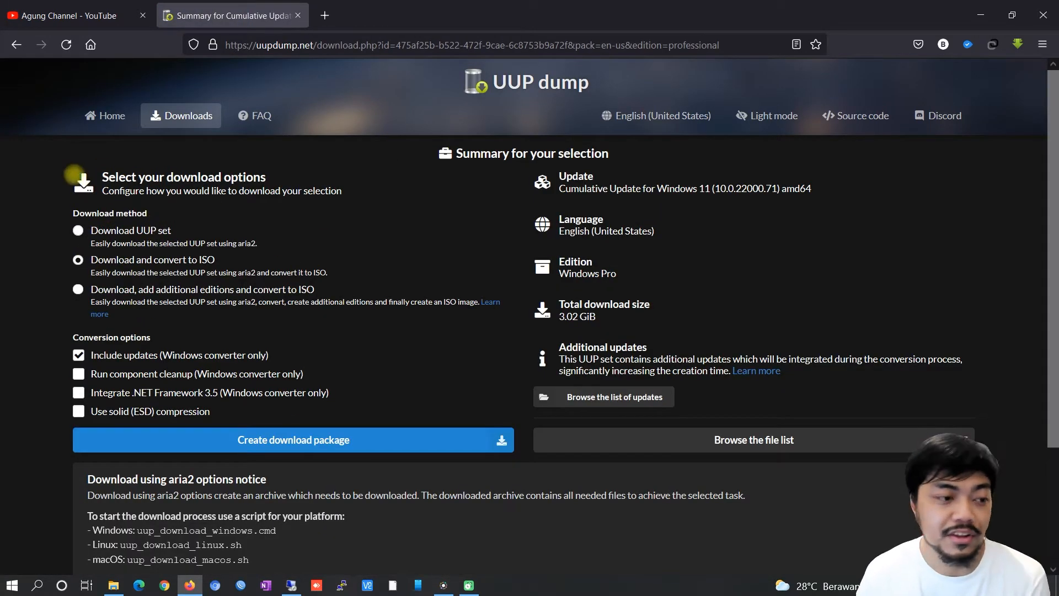
# - Download the package with Download and convert to ISO and Include updates as a ZIP file, and open the archive
pyautogui.scroll(-2, 14, 205)
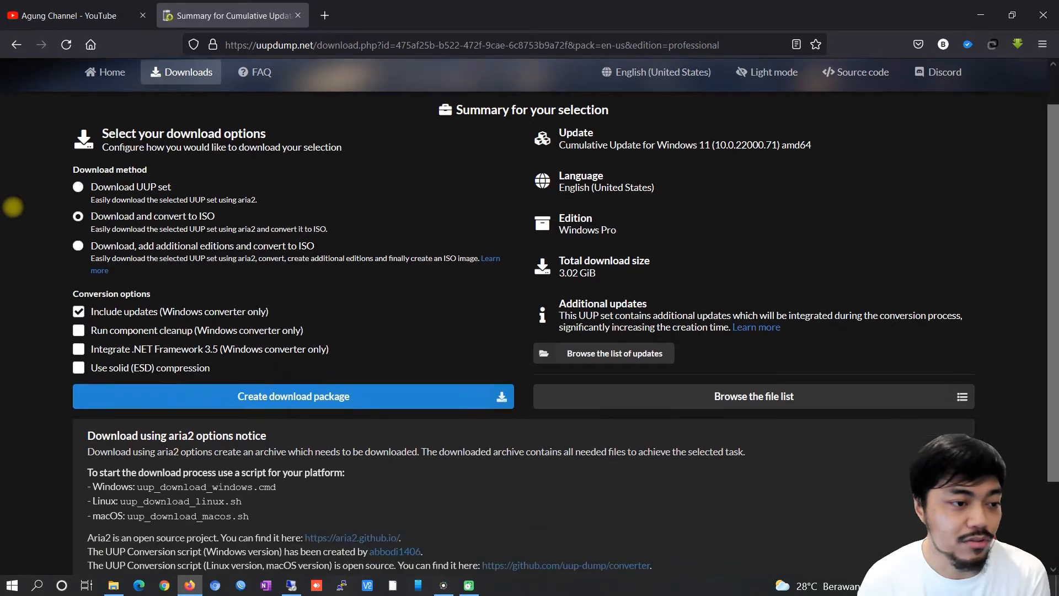
pyautogui.scroll(2, 187, 160)
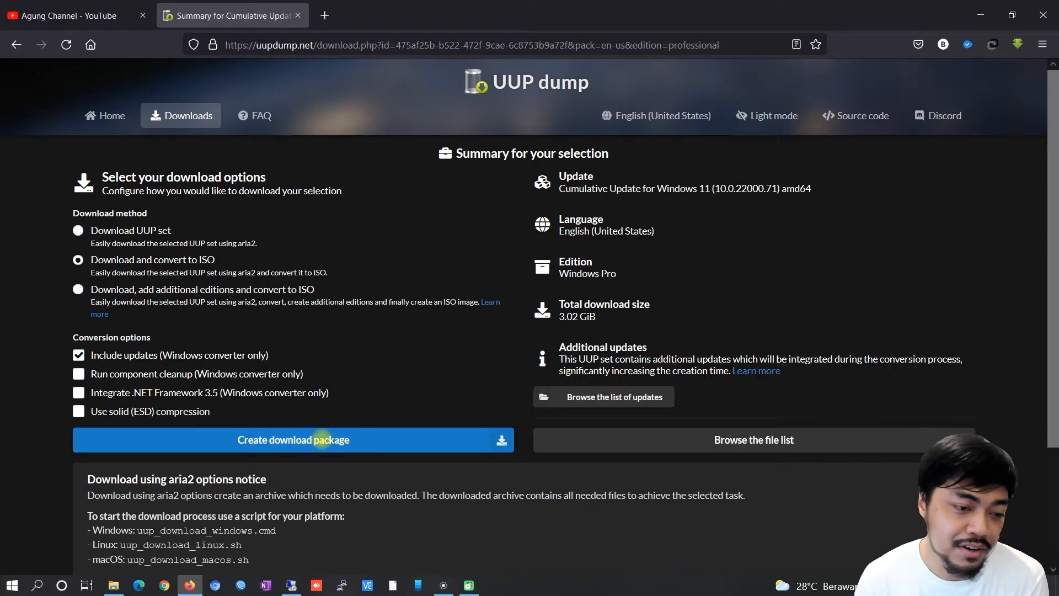
pyautogui.click(322, 440)
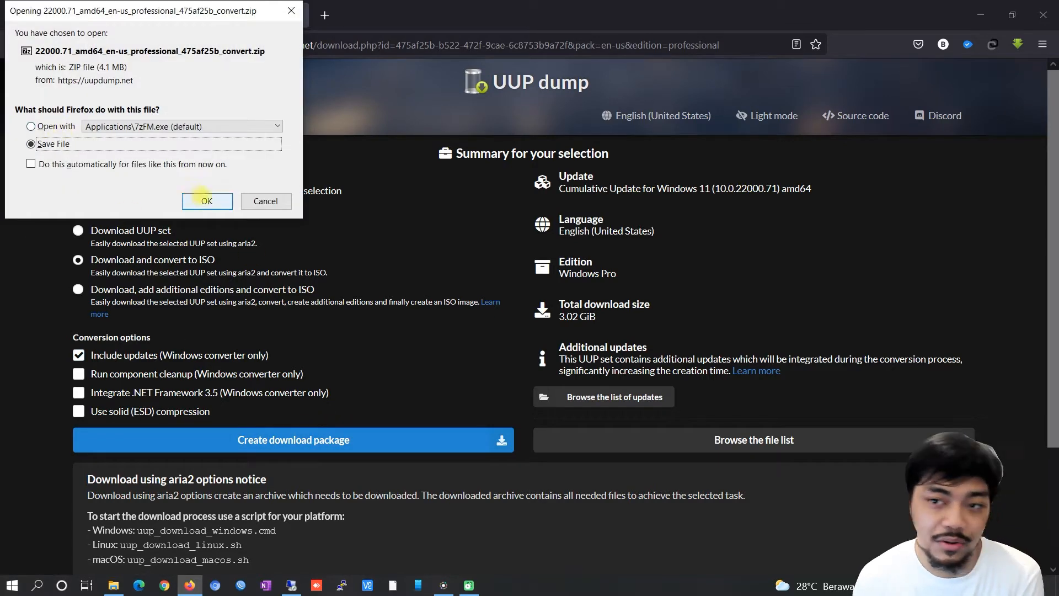
pyautogui.click(207, 201)
pyautogui.click(918, 44)
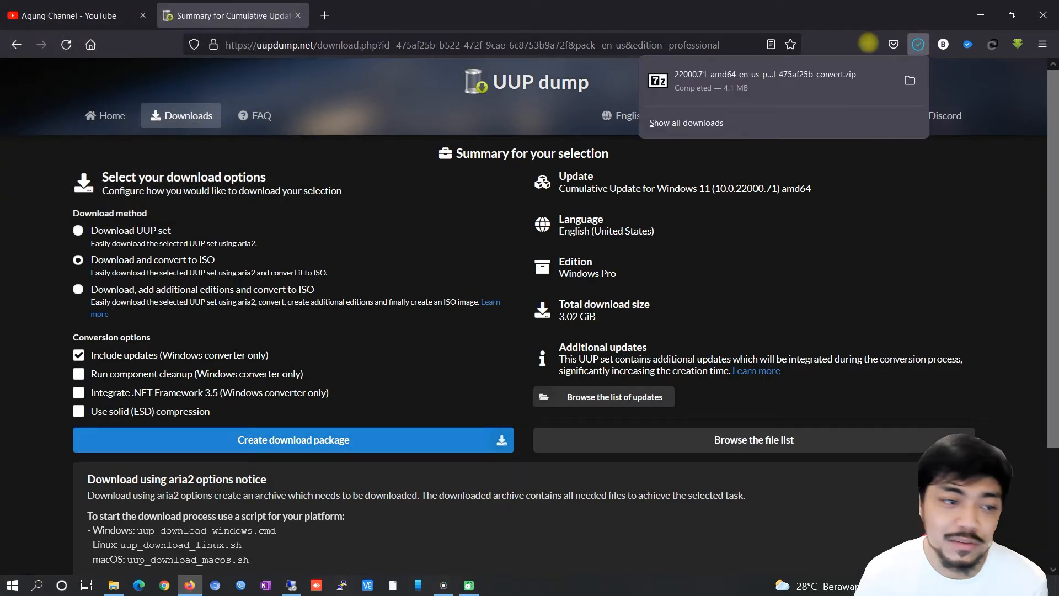
pyautogui.click(793, 72)
# - Extract all the archive's contents into a new folder named win11 inside Temp on the NVMe (G:) drive
pyautogui.moveTo(325, 301); pyautogui.dragTo(286, 202)
pyautogui.click(362, 149)
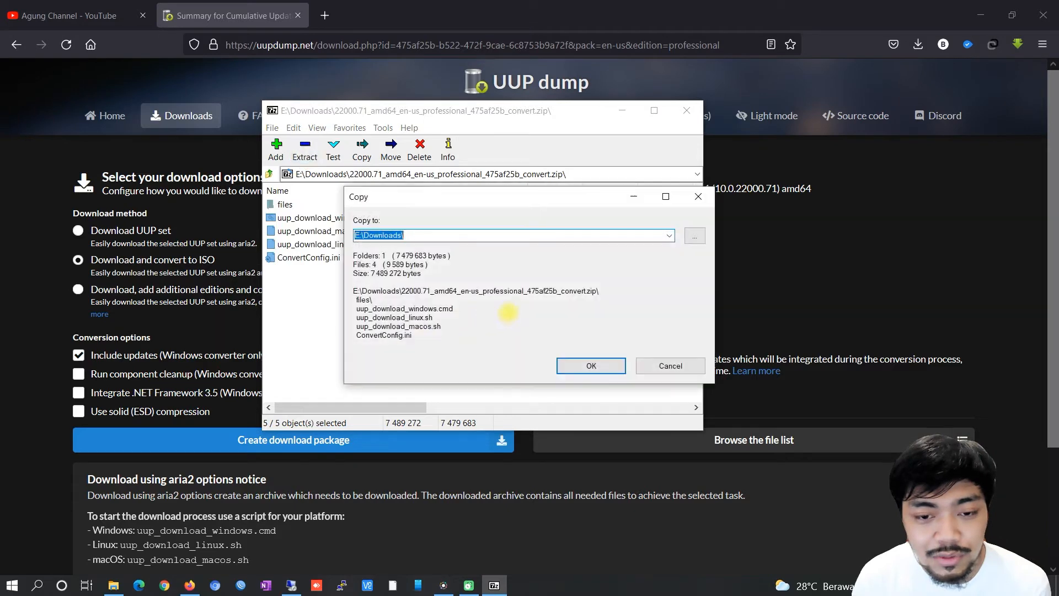
pyautogui.click(695, 236)
pyautogui.scroll(-5, 457, 276)
pyautogui.click(455, 284)
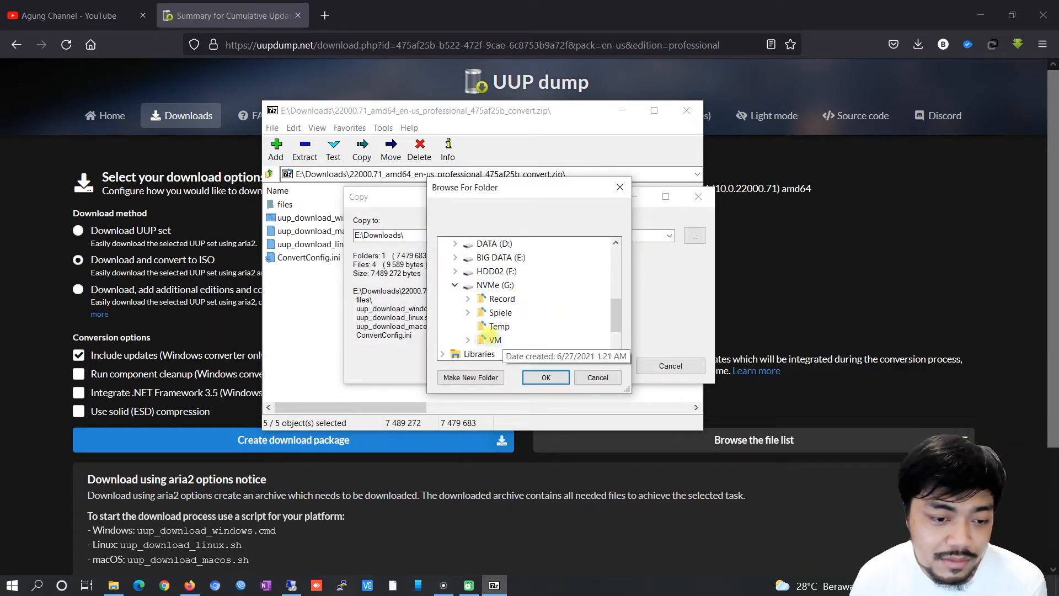
pyautogui.click(483, 326)
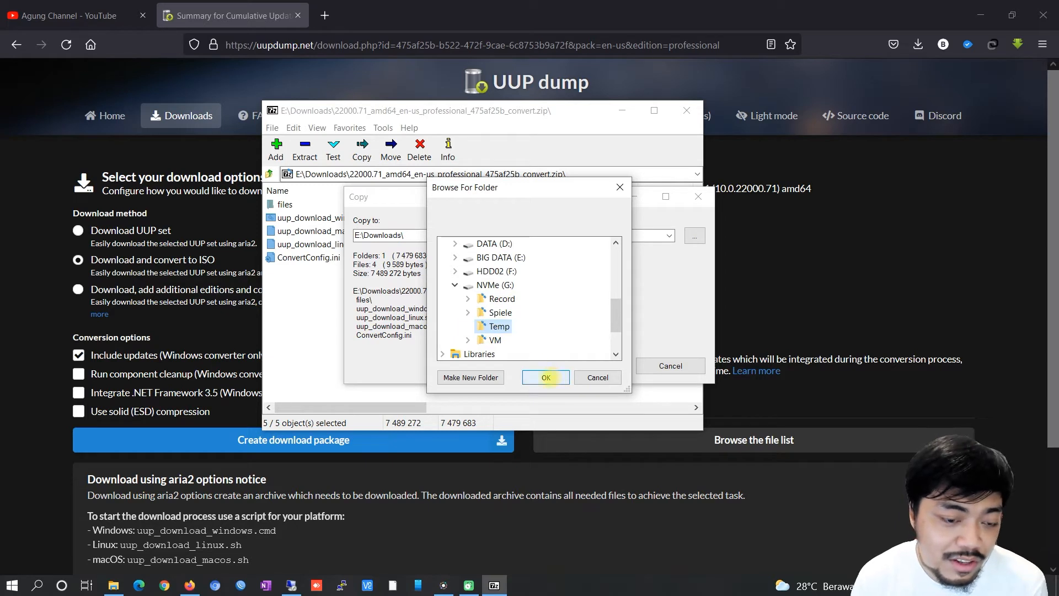
pyautogui.click(470, 377)
pyautogui.write('win11')
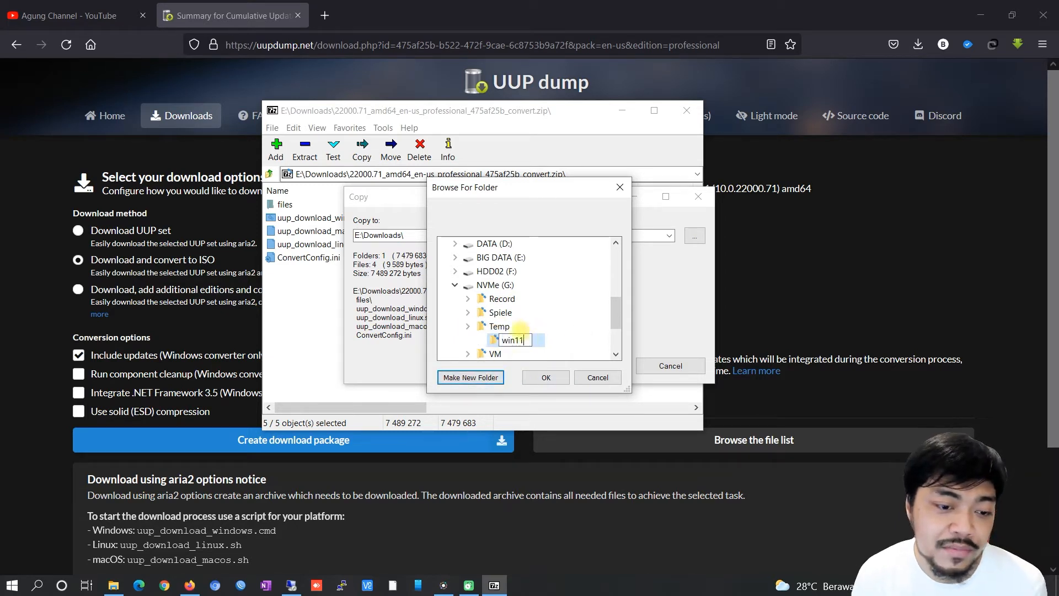
pyautogui.click(510, 340)
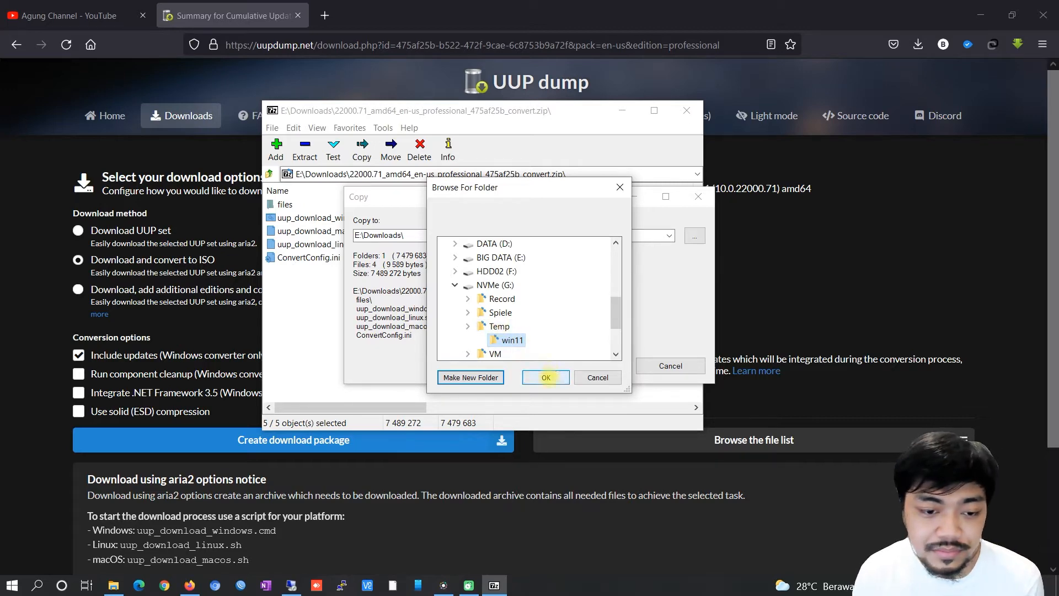
pyautogui.click(546, 377)
pyautogui.click(592, 367)
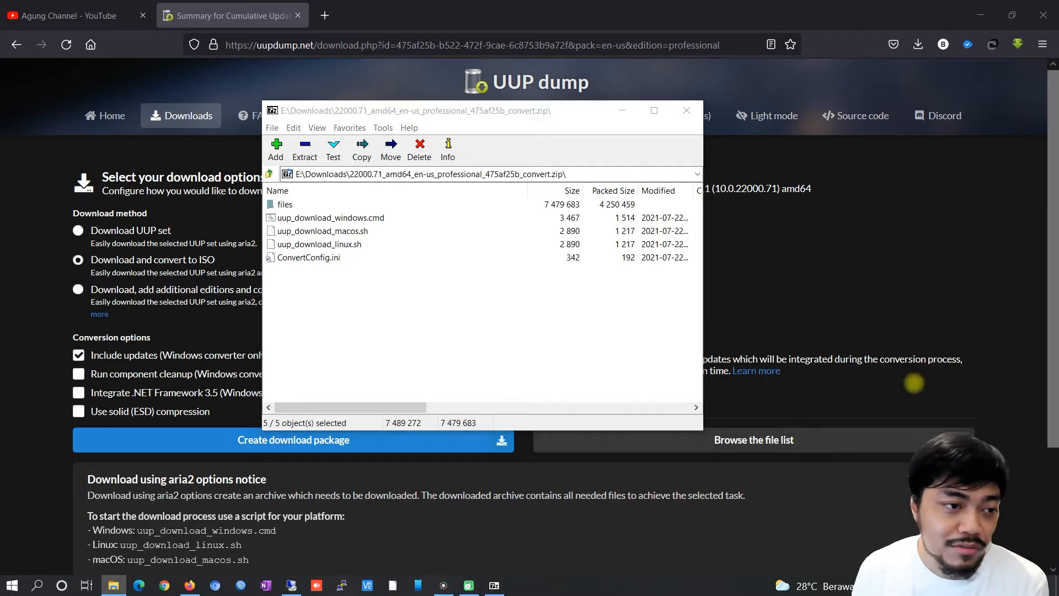
# - Switch to File Explorer, open the win11 folder and run uup_download_windows.cmd to download and build the ISO
pyautogui.click(113, 585)
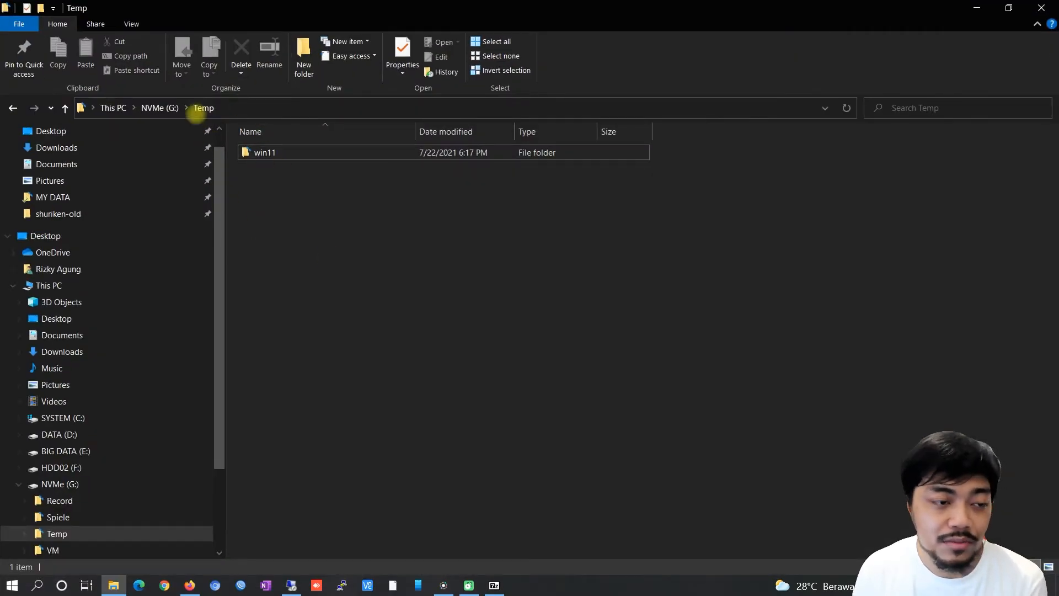
pyautogui.doubleClick(279, 152)
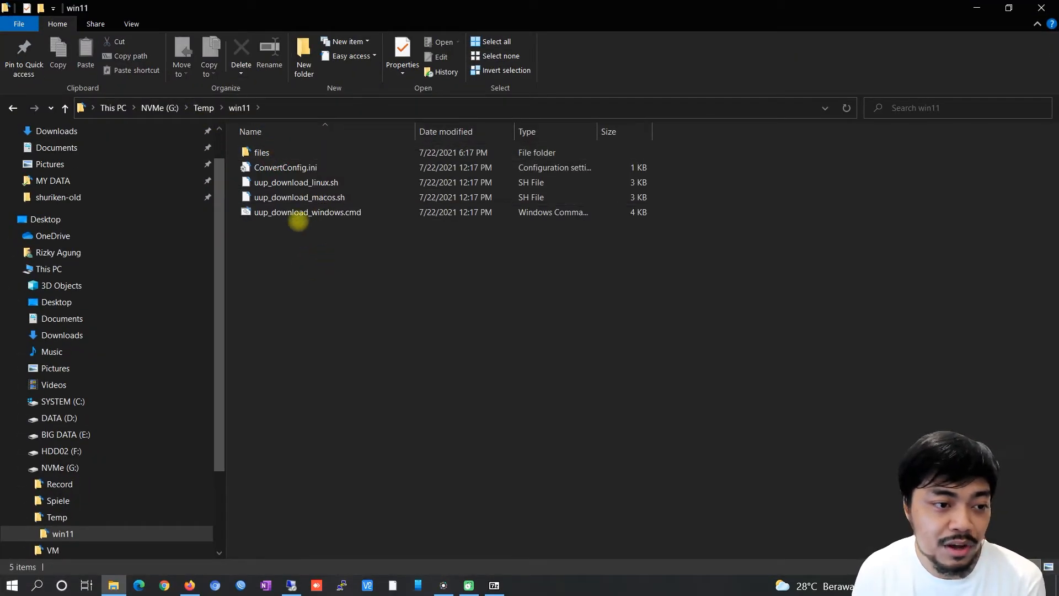
pyautogui.click(282, 216)
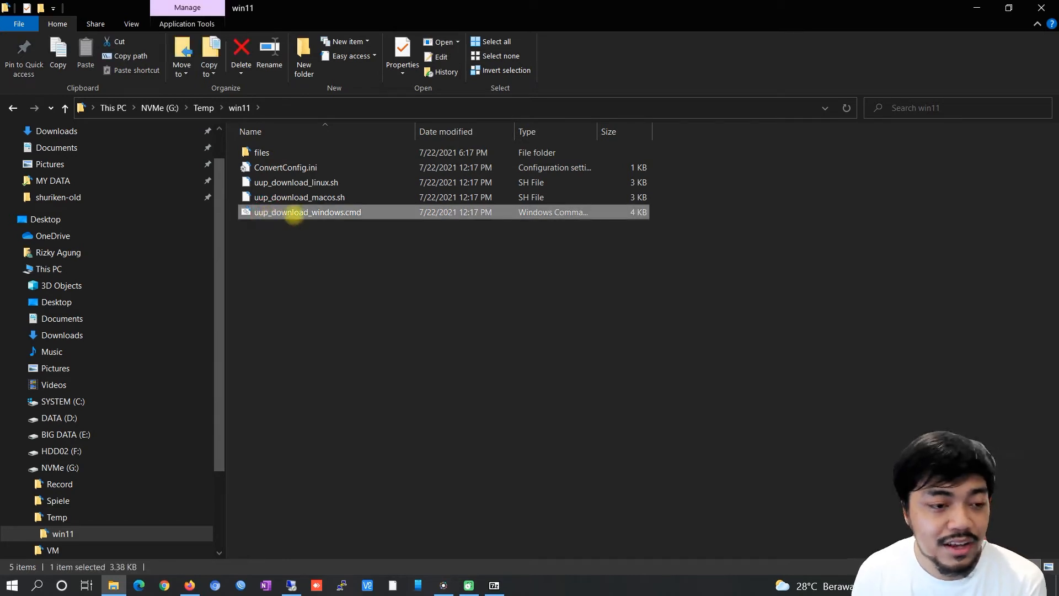
pyautogui.doubleClick(354, 213)
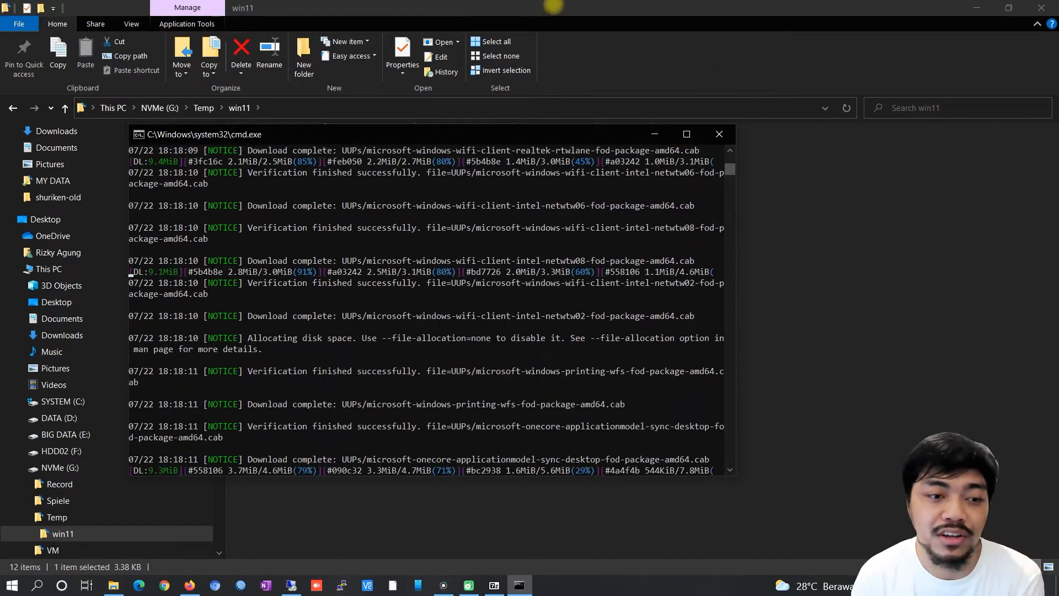
pyautogui.moveTo(394, 129); pyautogui.dragTo(405, 155)
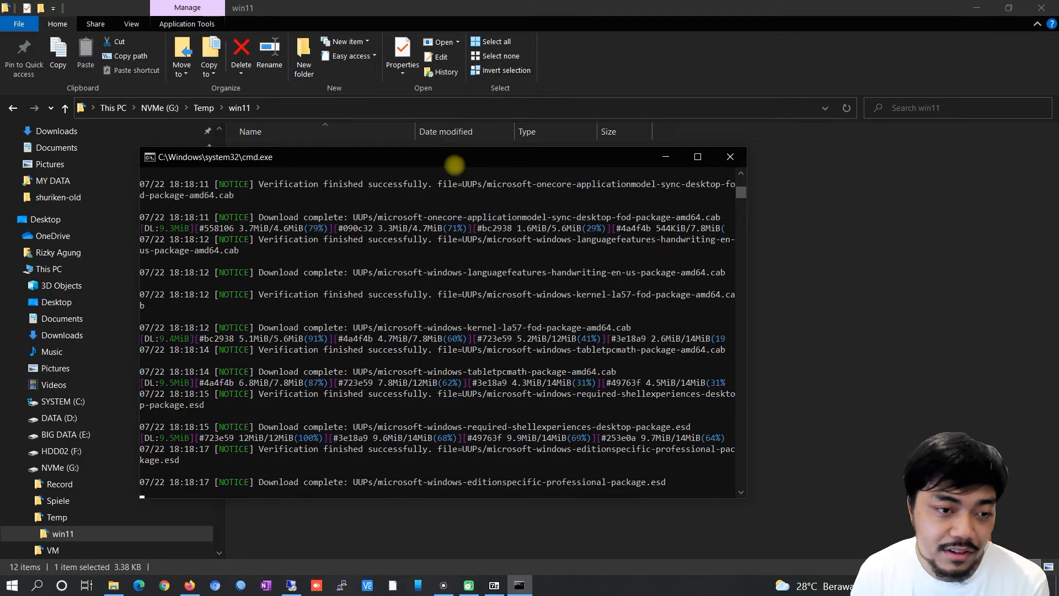
pyautogui.moveTo(431, 156); pyautogui.dragTo(490, 141)
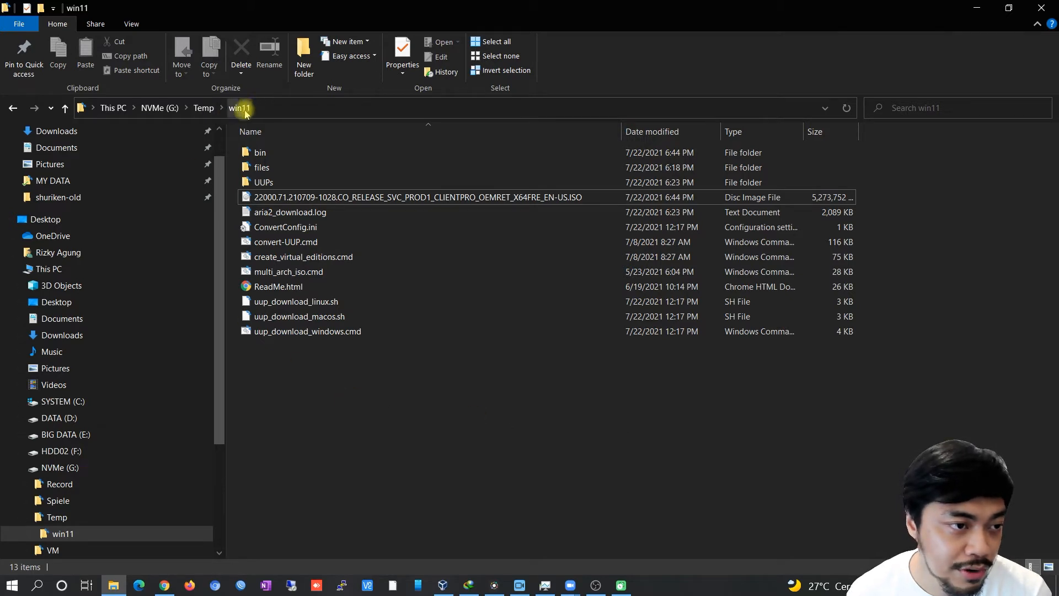
# - Locate the generated 22000.71 CLIENTPRO EN-US ISO file in the win11 folder and select it
pyautogui.click(402, 197)
pyautogui.click(279, 212)
pyautogui.click(282, 198)
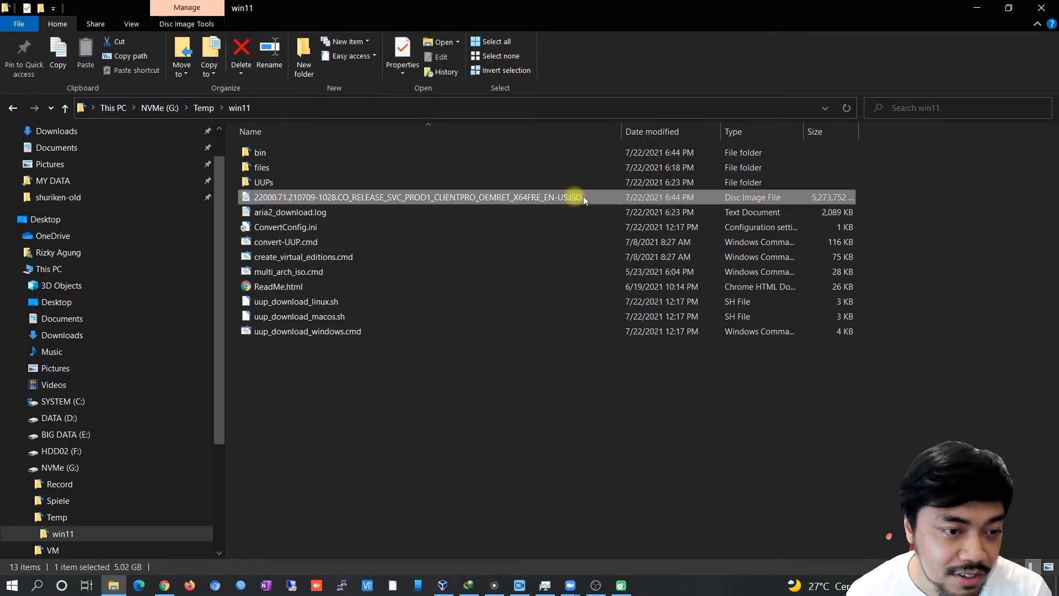
pyautogui.click(306, 212)
pyautogui.click(276, 199)
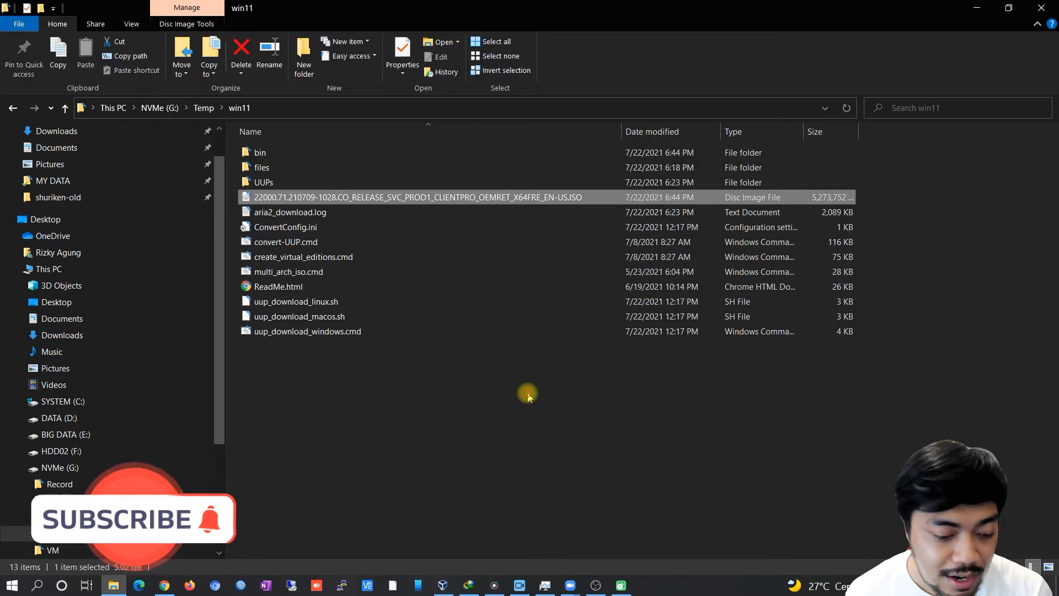
# - Switch to Oracle VM VirtualBox Manager and move its window so the ISO's file name stays visible
pyautogui.click(443, 585)
pyautogui.moveTo(620, 160); pyautogui.dragTo(725, 221)
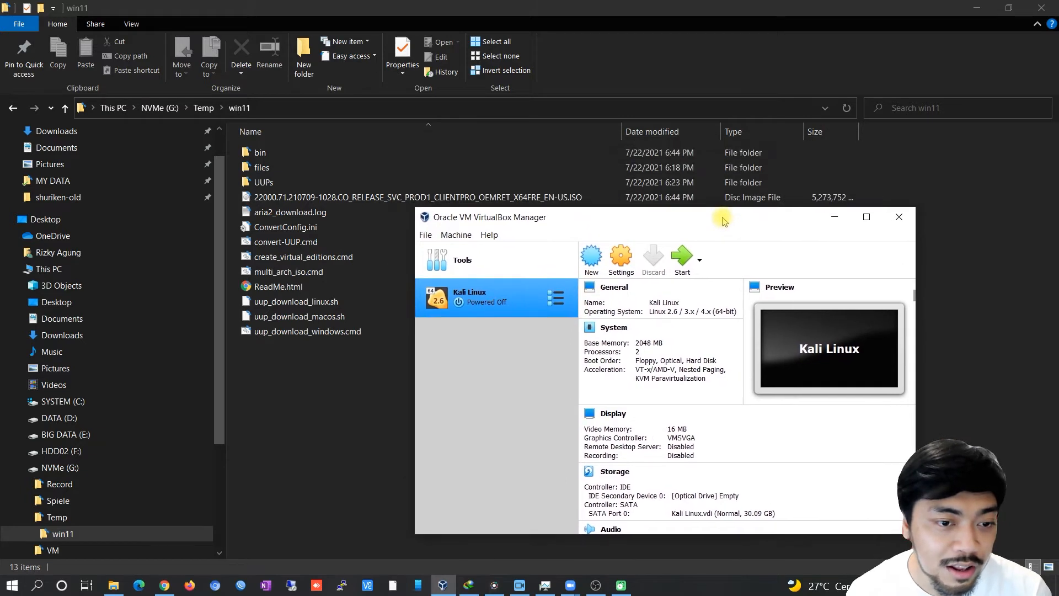
# - Start creating a virtual machine named Windows 11, keeping the default VirtualBox VMs machine folder
pyautogui.moveTo(579, 212); pyautogui.dragTo(642, 154)
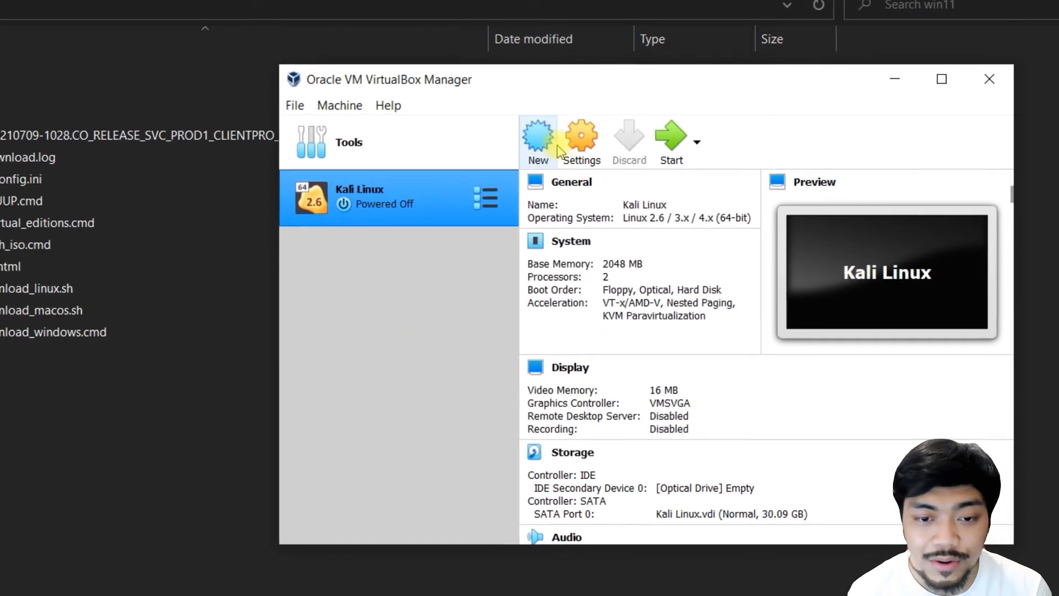
pyautogui.click(556, 147)
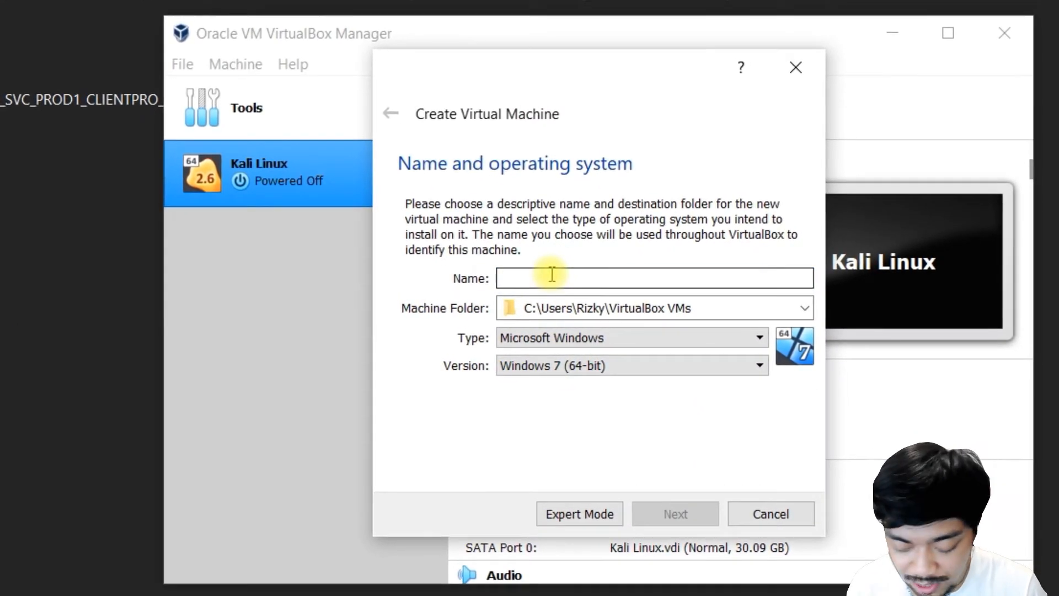
pyautogui.write('Windows 11')
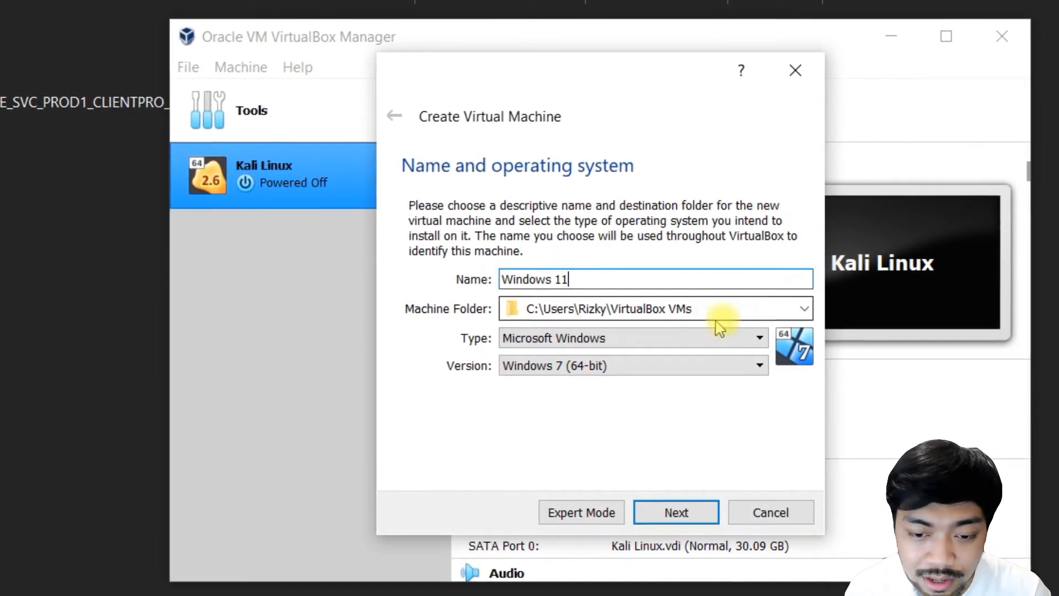
pyautogui.click(803, 310)
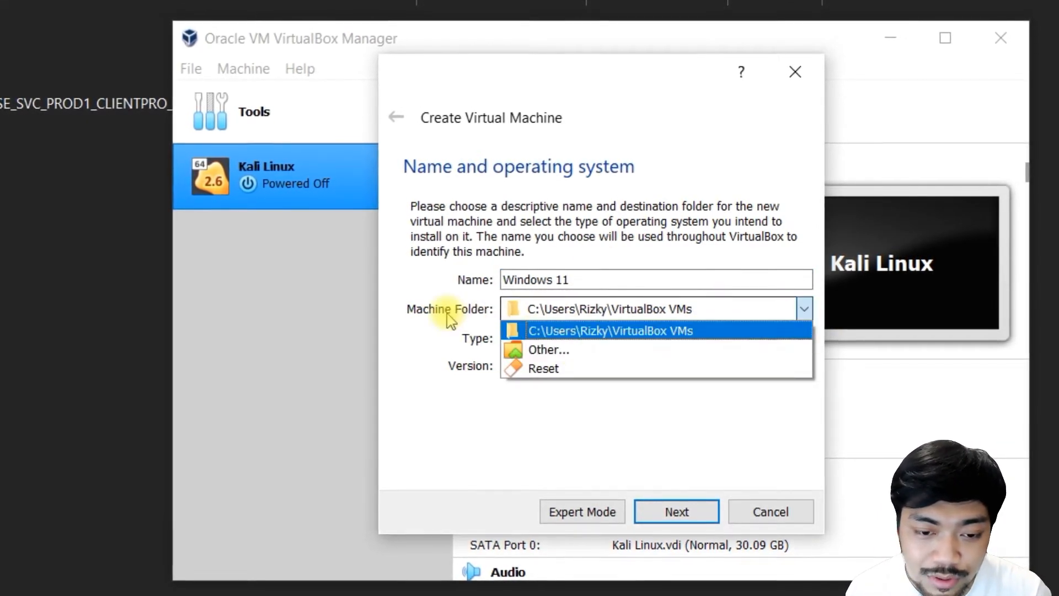
pyautogui.click(448, 312)
pyautogui.click(807, 310)
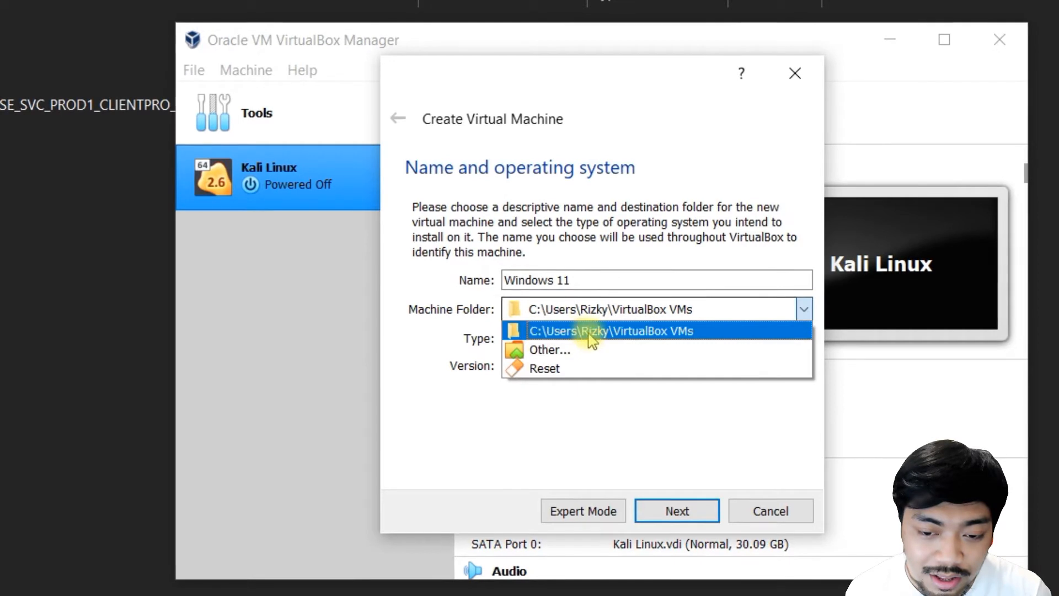
pyautogui.click(581, 329)
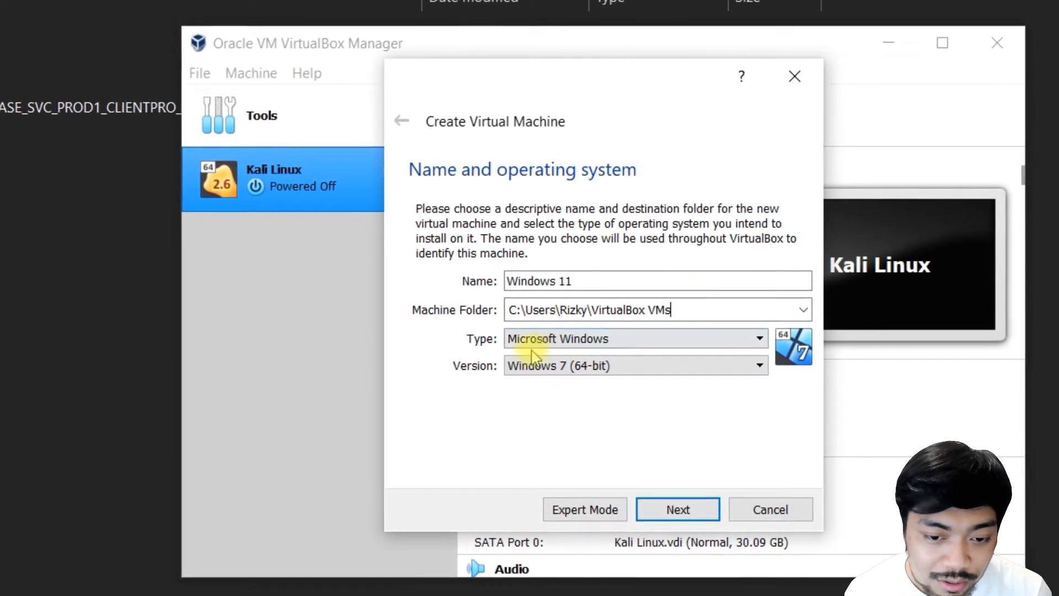
# - Keep the machine type as Microsoft Windows, set its version to Windows 10 (64-bit), and continue to the memory settings
pyautogui.click(574, 346)
pyautogui.click(574, 346)
pyautogui.click(533, 365)
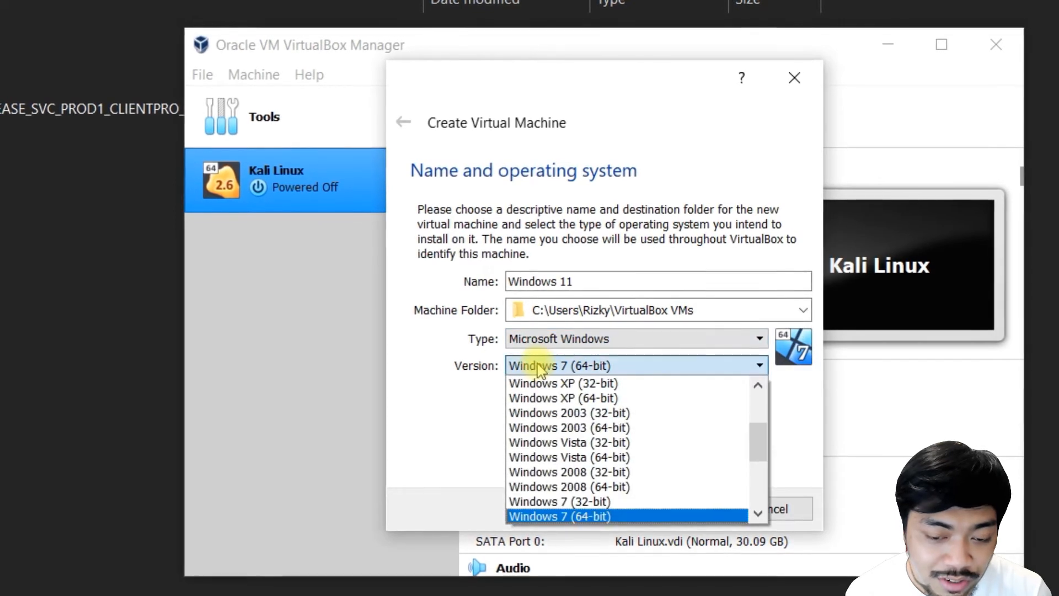
pyautogui.scroll(-4, 646, 456)
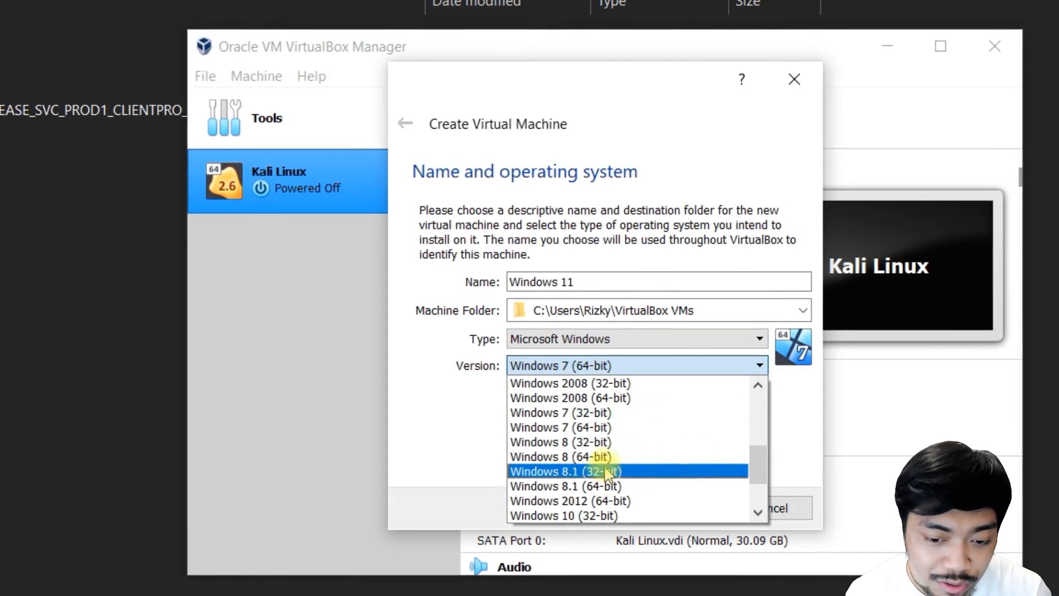
pyautogui.click(637, 458)
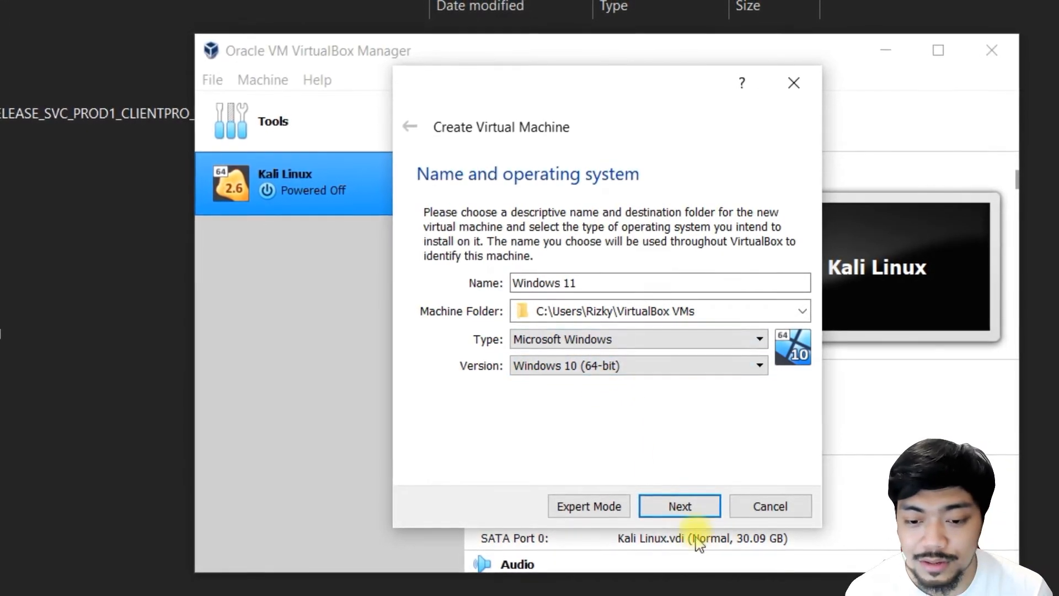
pyautogui.click(683, 504)
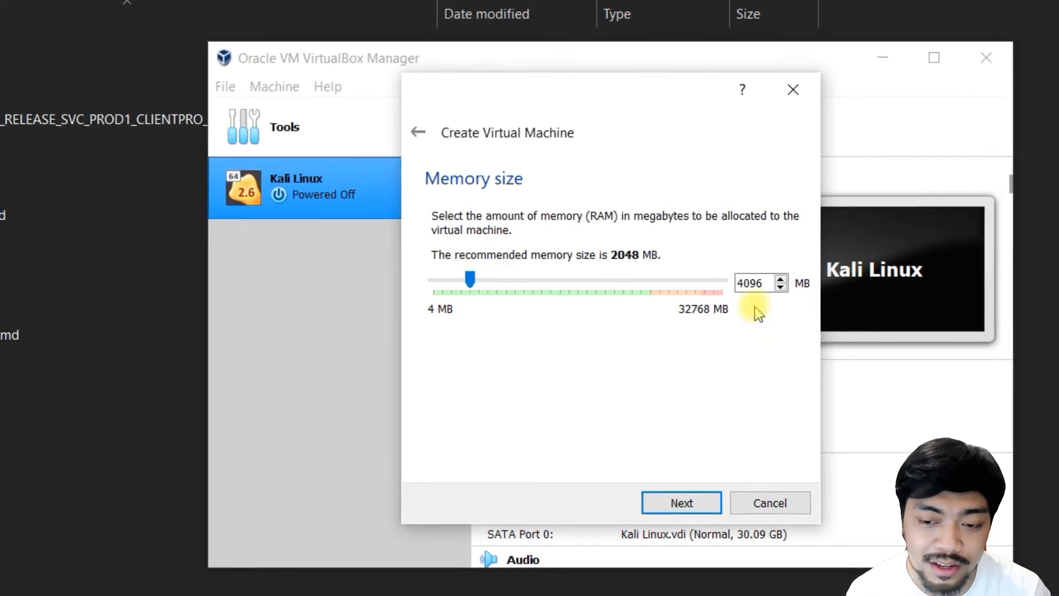
# - Accept 4096 MB of memory and choose to create a new dynamically allocated VDI hard disk
pyautogui.click(684, 504)
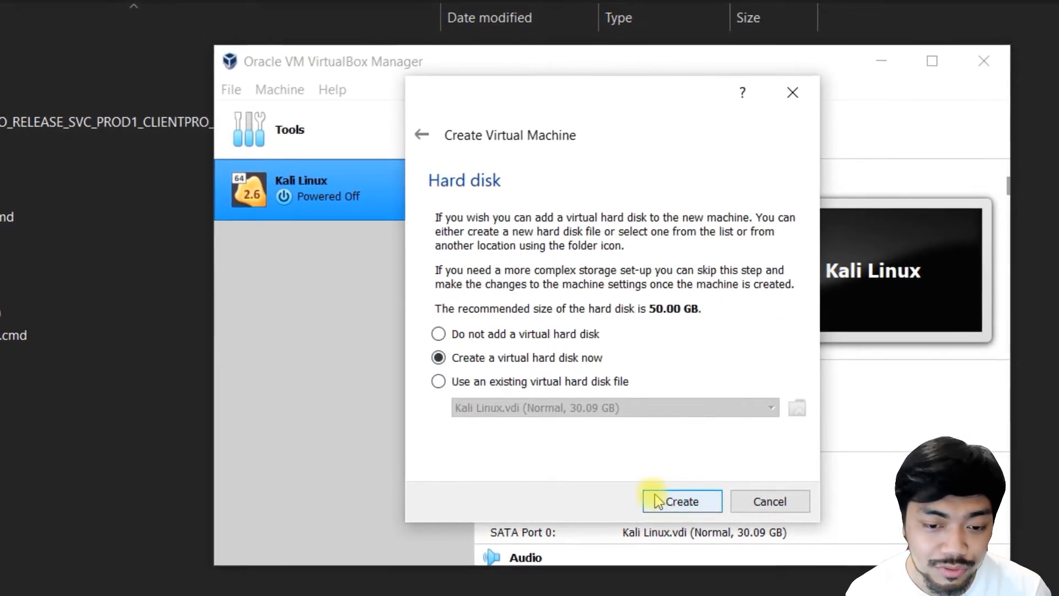
pyautogui.click(684, 502)
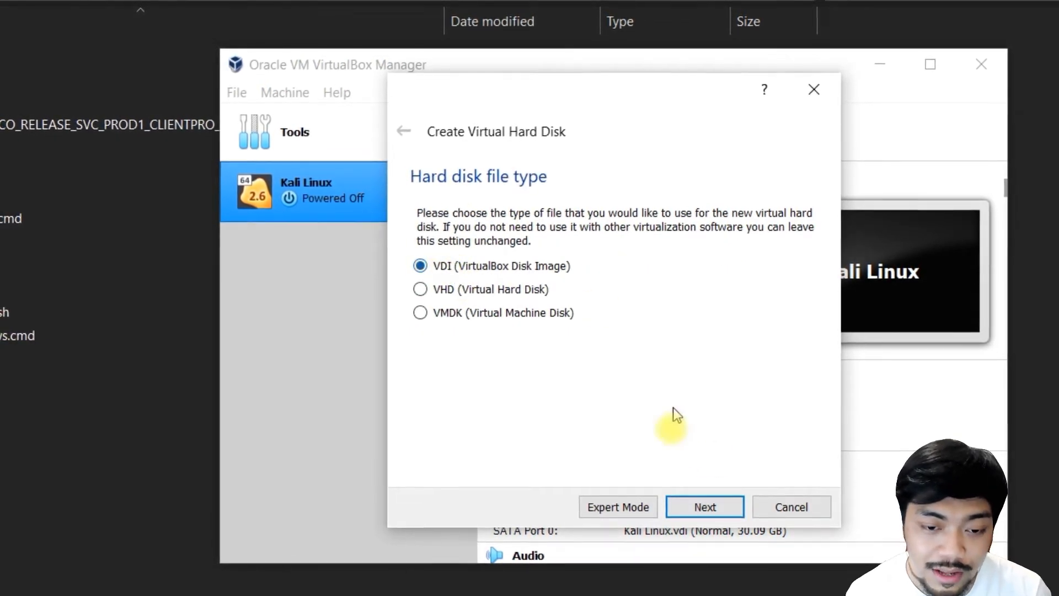
pyautogui.click(705, 505)
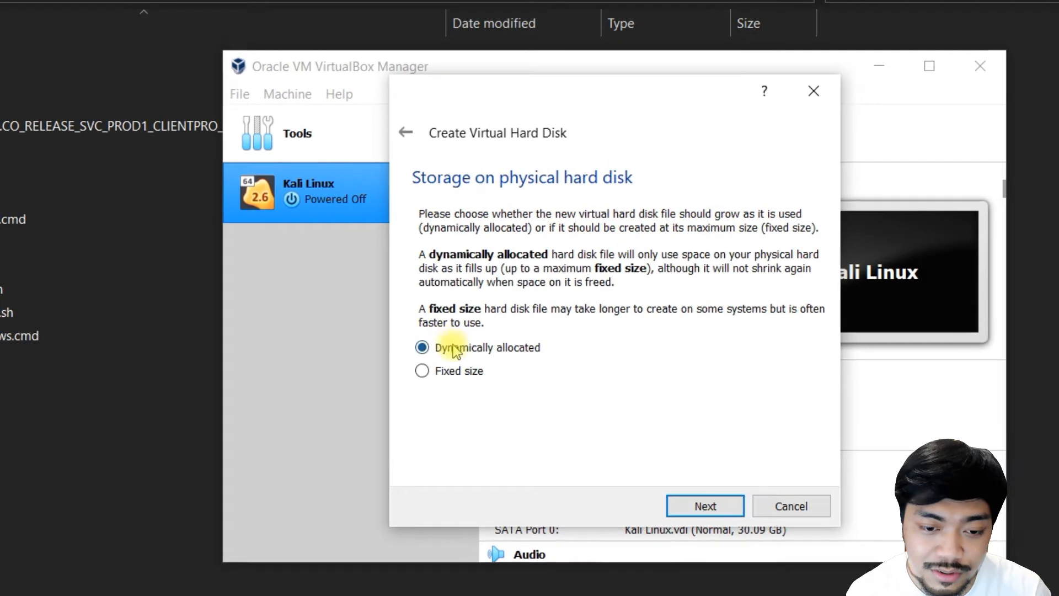
pyautogui.click(705, 503)
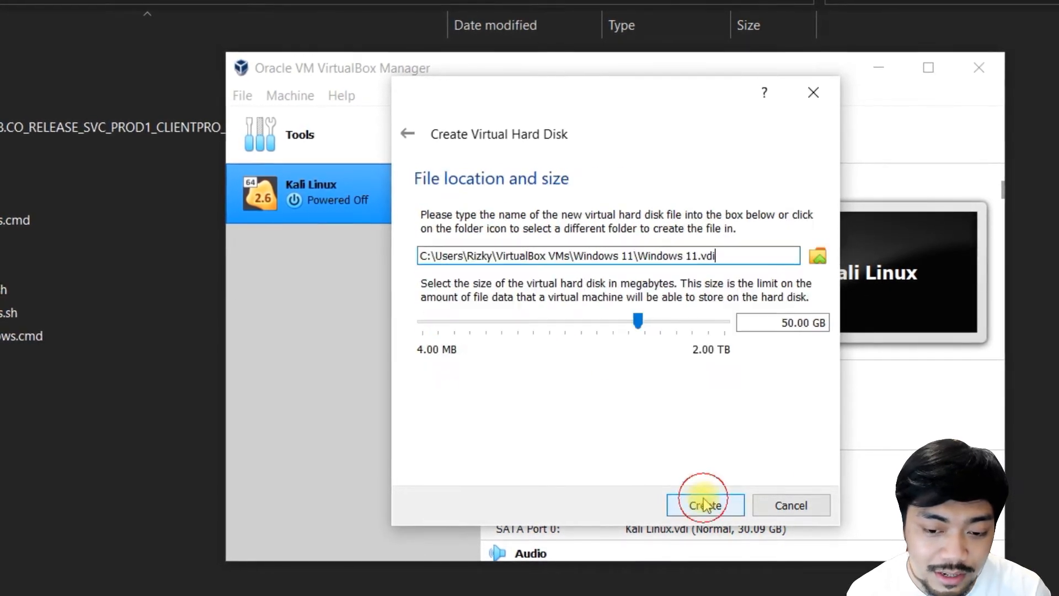
# - Set the virtual hard disk size to 80 GB and create the disk at the default file location
pyautogui.click(728, 262)
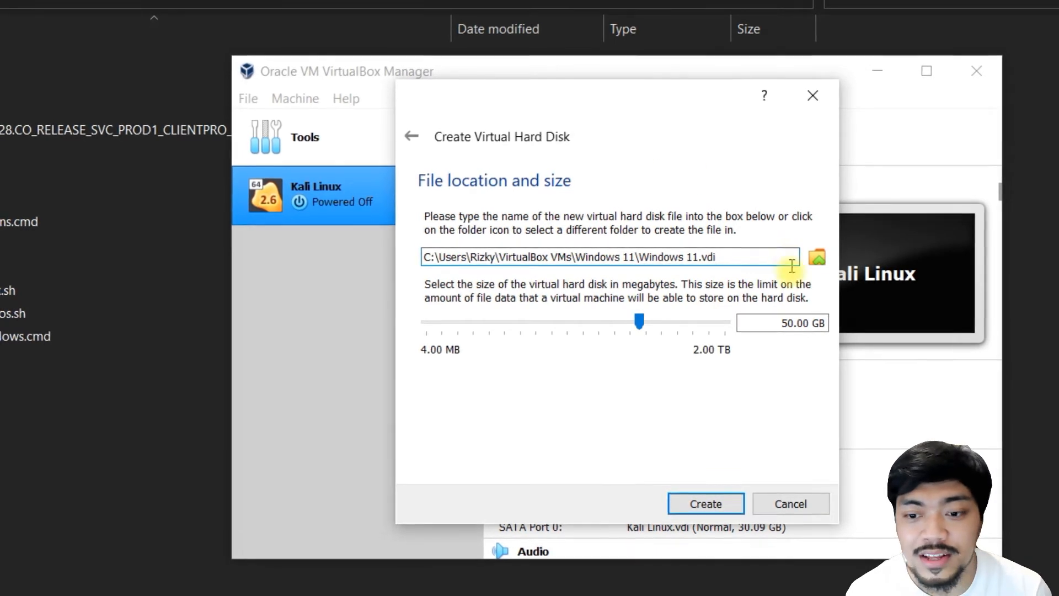
pyautogui.doubleClick(789, 323)
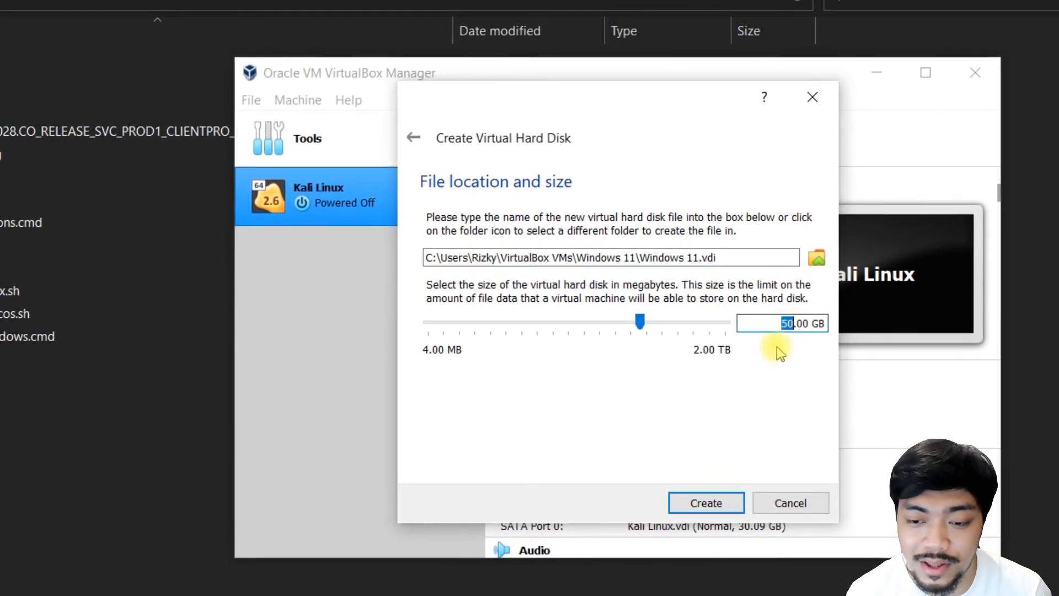
pyautogui.write('80')
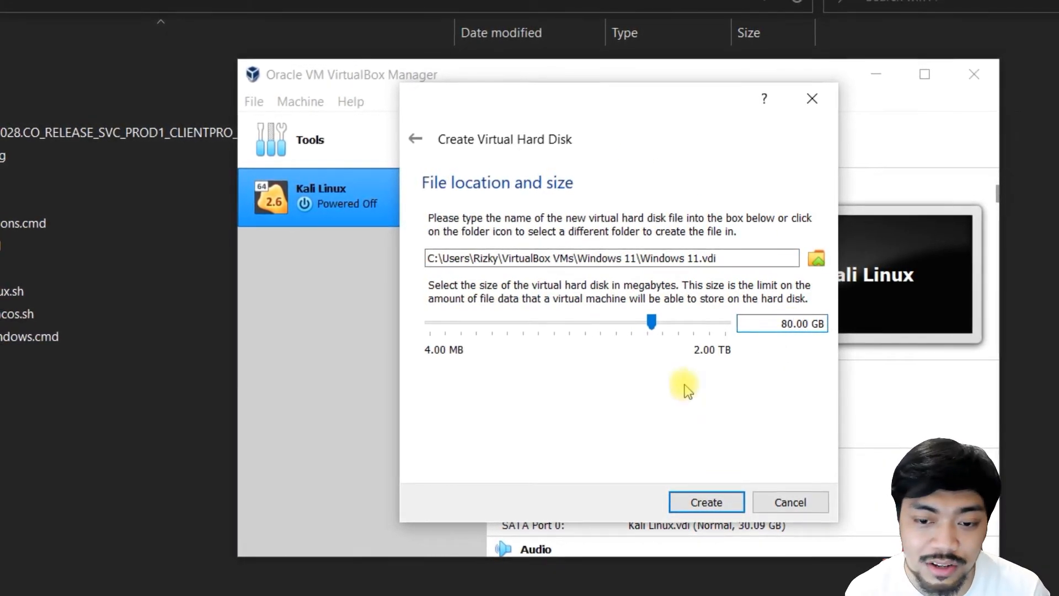
pyautogui.click(713, 500)
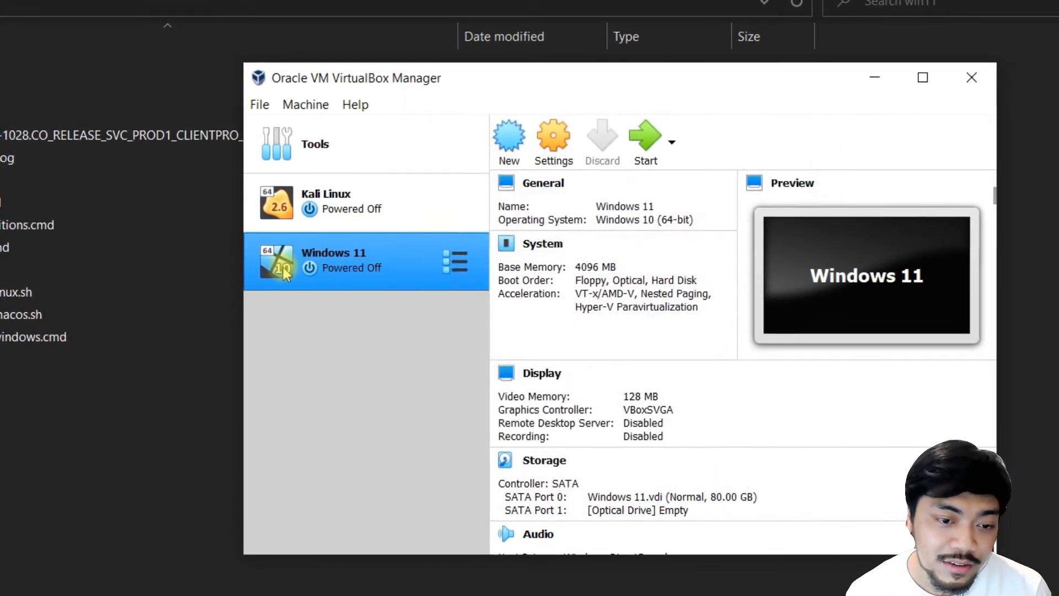
# - Open the Windows 11 machine's settings and assign 4 processors to it
pyautogui.click(555, 141)
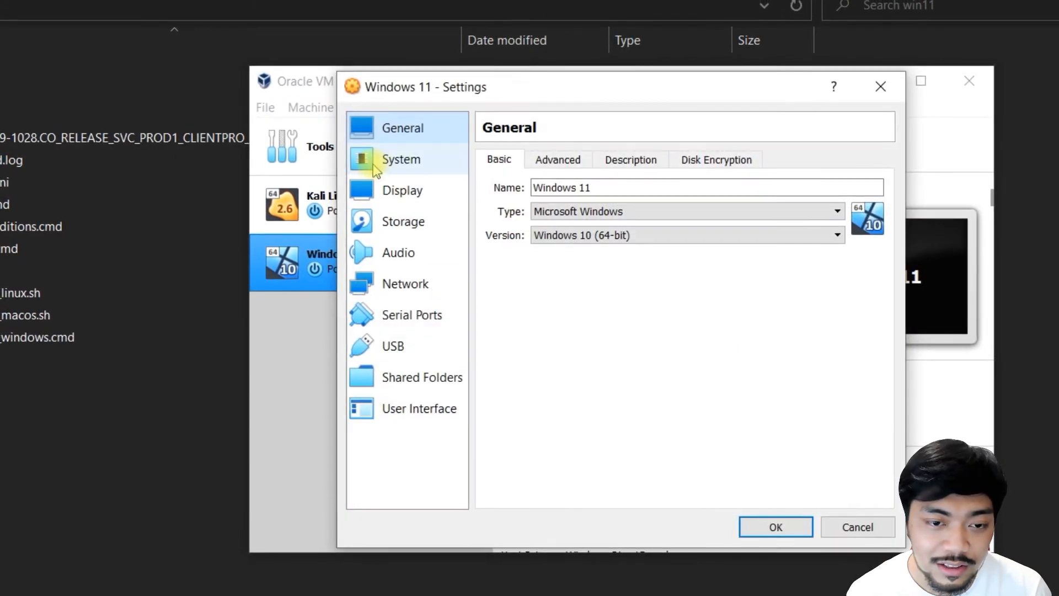
pyautogui.click(404, 160)
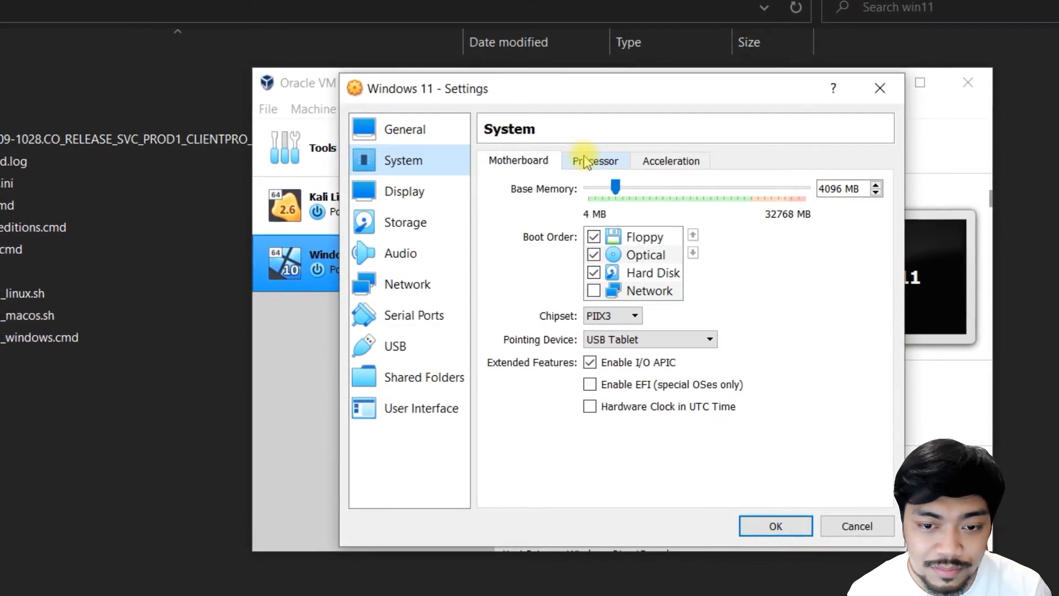
pyautogui.click(596, 160)
pyautogui.click(618, 193)
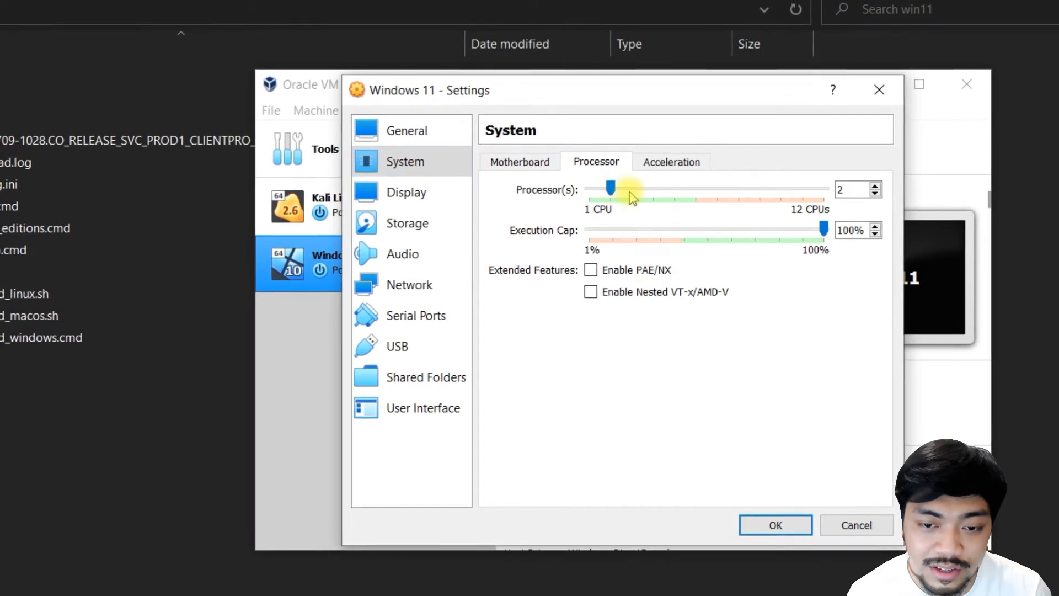
pyautogui.moveTo(626, 202); pyautogui.dragTo(652, 190)
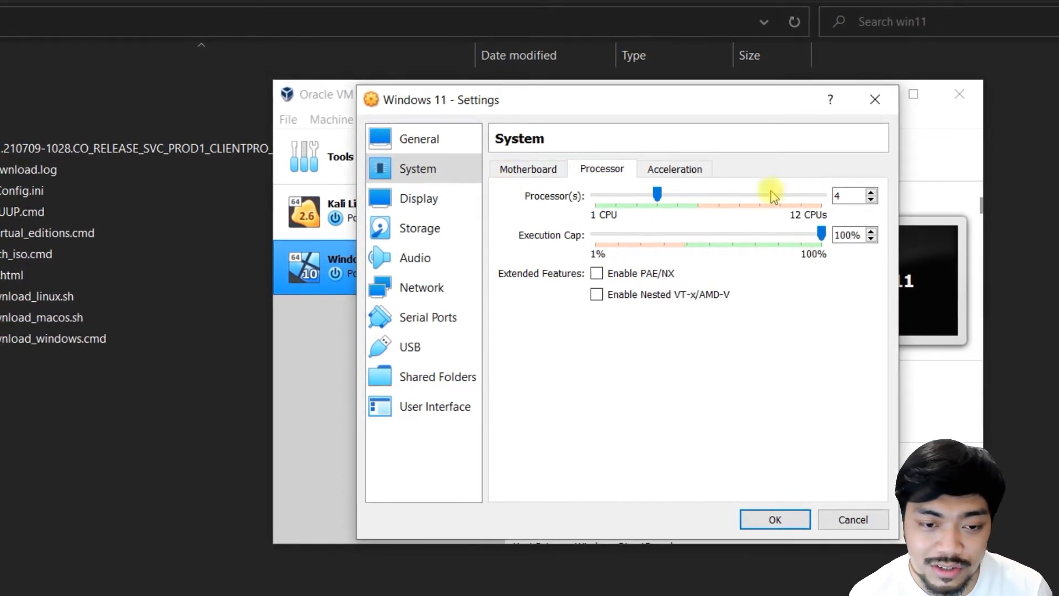
# - Load the 22000.71 CLIENTPRO ISO from Temp\win11 on NVMe (G:) into the empty SATA optical drive and save the settings
pyautogui.click(408, 229)
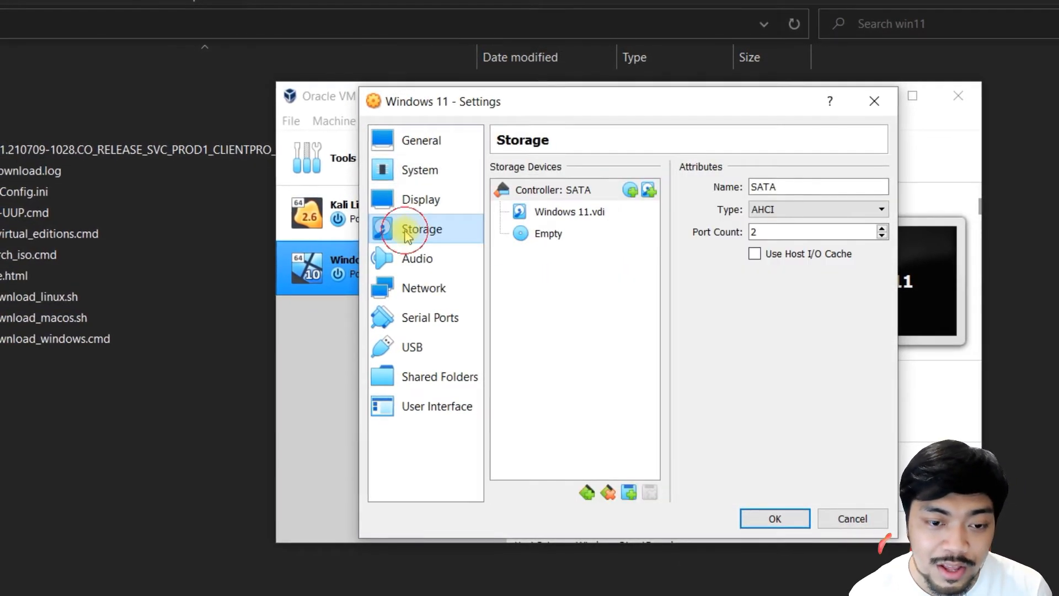
pyautogui.click(573, 235)
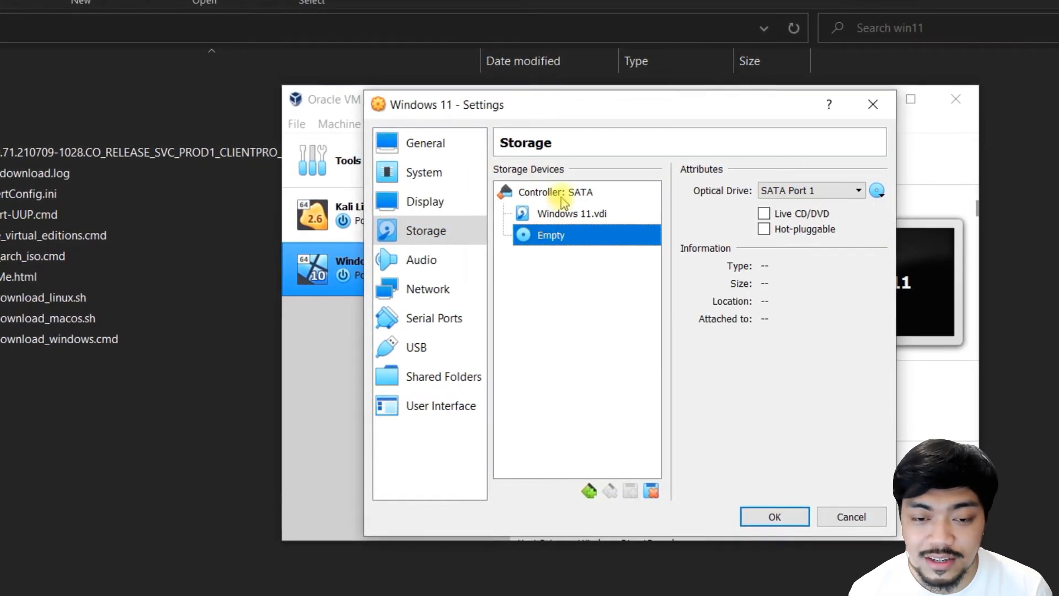
pyautogui.click(878, 190)
pyautogui.click(651, 233)
pyautogui.scroll(-7, 489, 320)
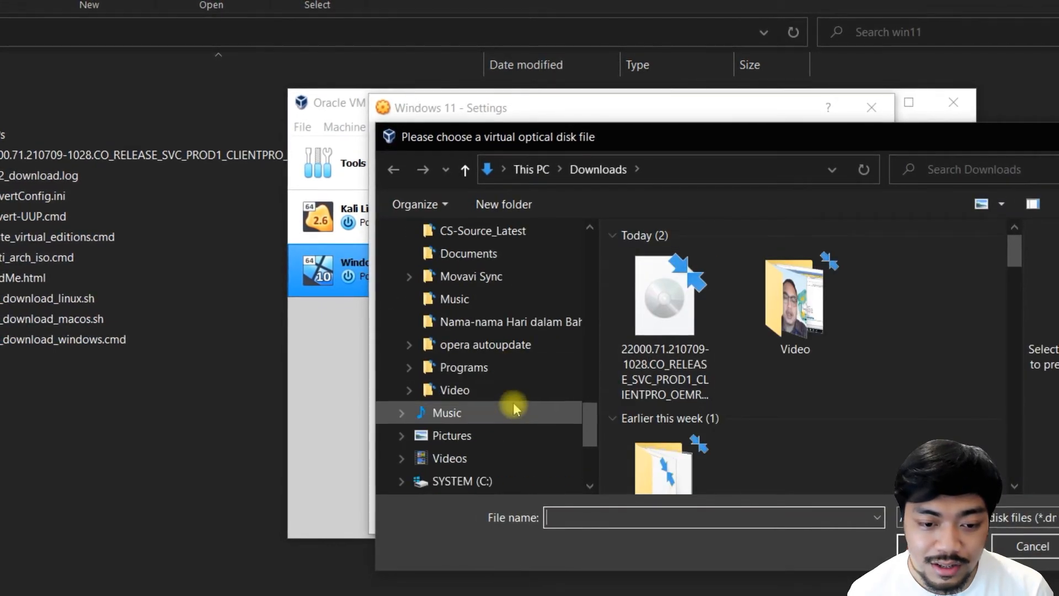
pyautogui.click(482, 436)
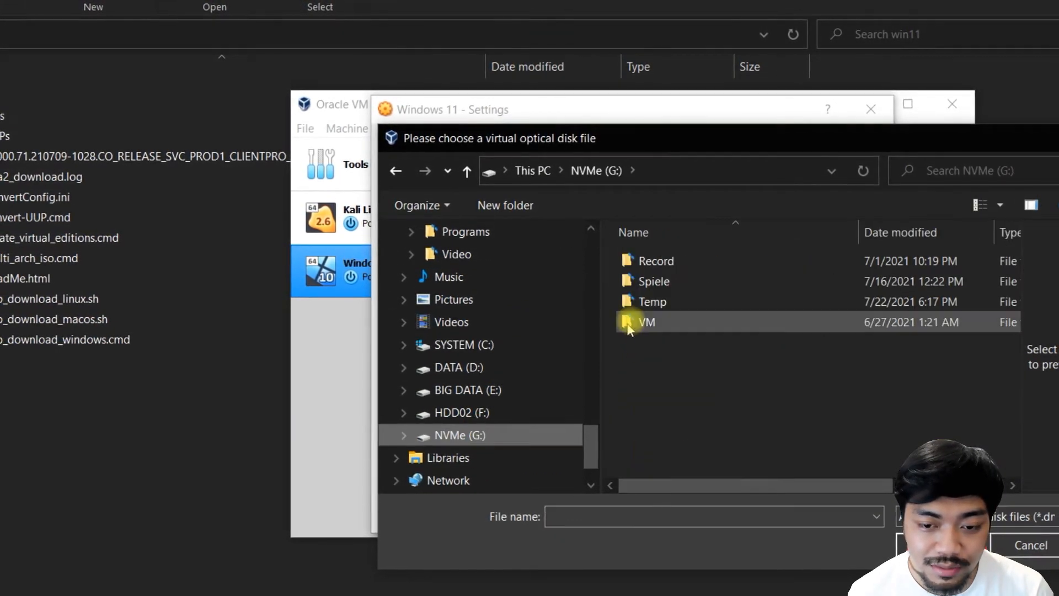
pyautogui.doubleClick(651, 303)
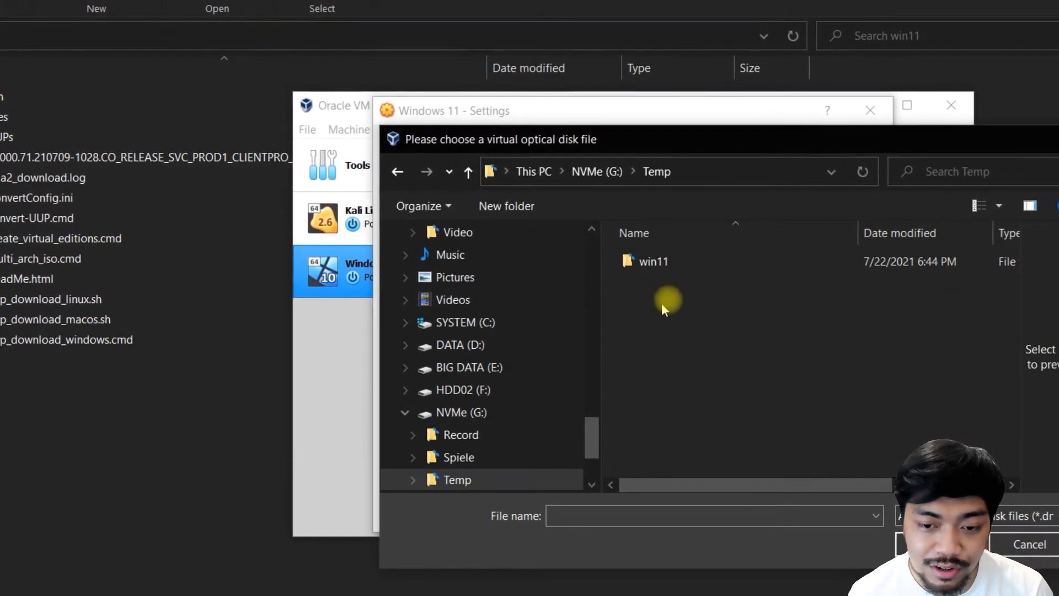
pyautogui.doubleClick(662, 264)
pyautogui.click(737, 319)
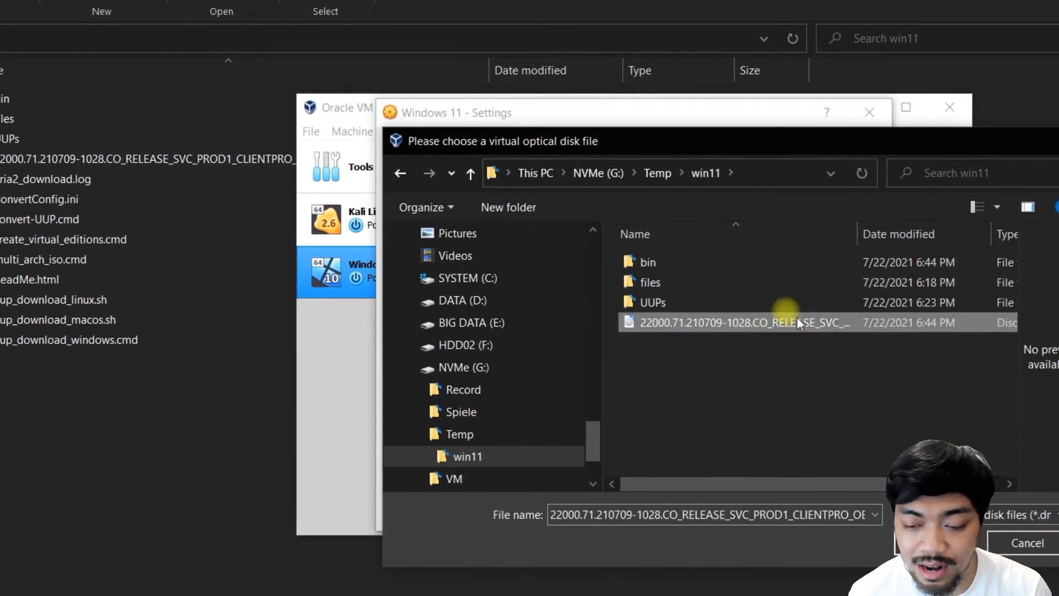
pyautogui.click(900, 543)
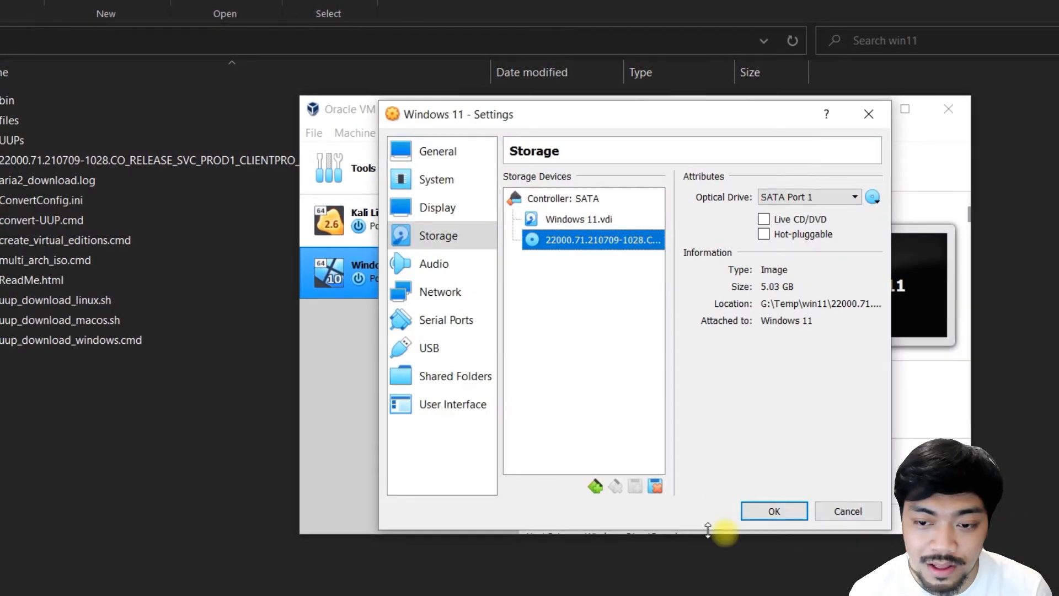
pyautogui.click(775, 511)
# - Start the Windows 11 machine, dismissing the start-up disk selection and keyboard capture notice, and move its window higher on the desktop
pyautogui.click(656, 185)
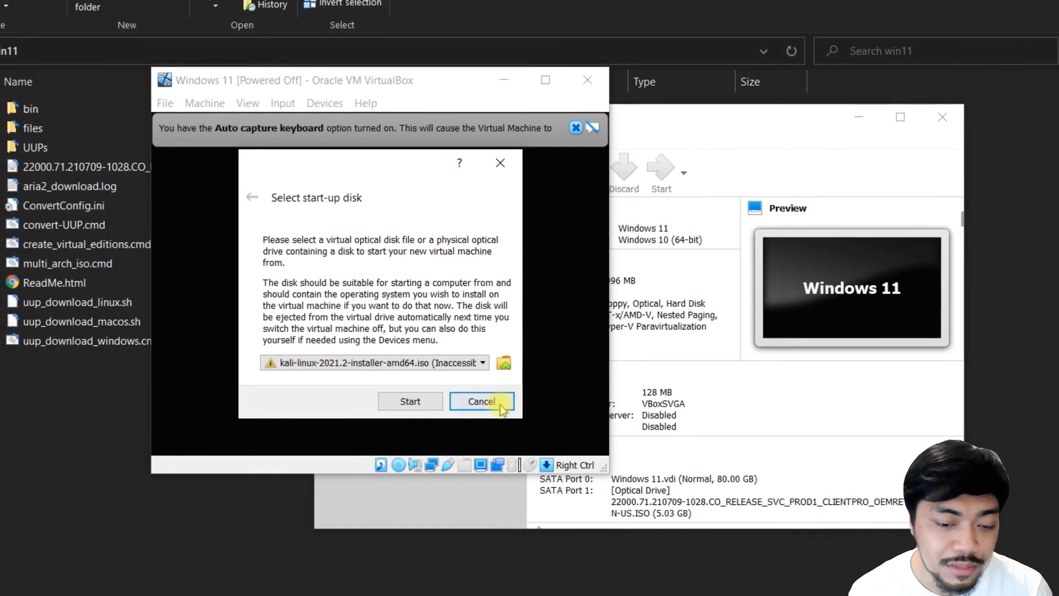
pyautogui.click(482, 401)
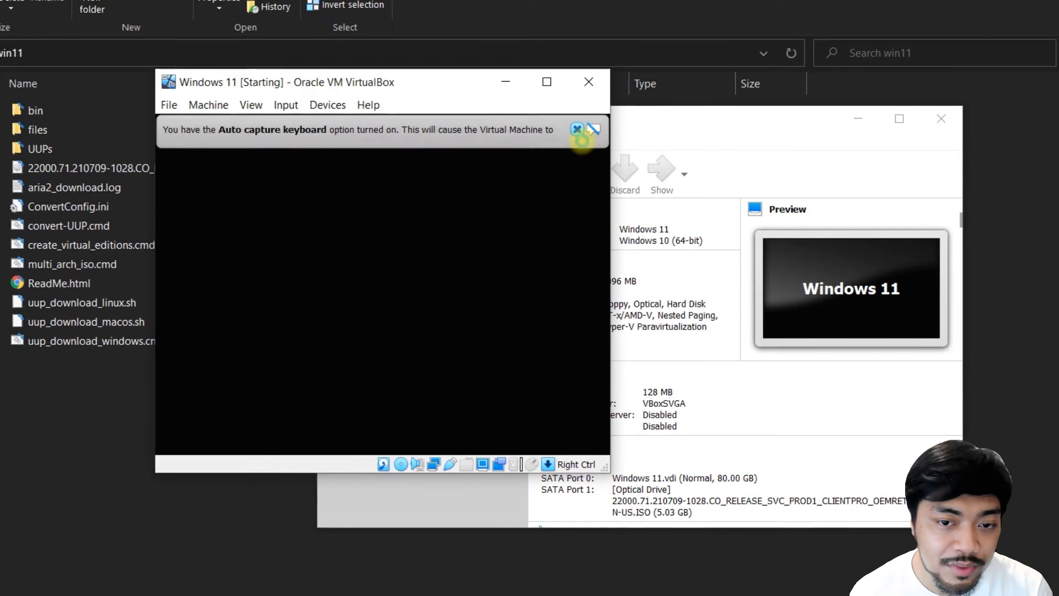
pyautogui.click(577, 129)
pyautogui.click(358, 83)
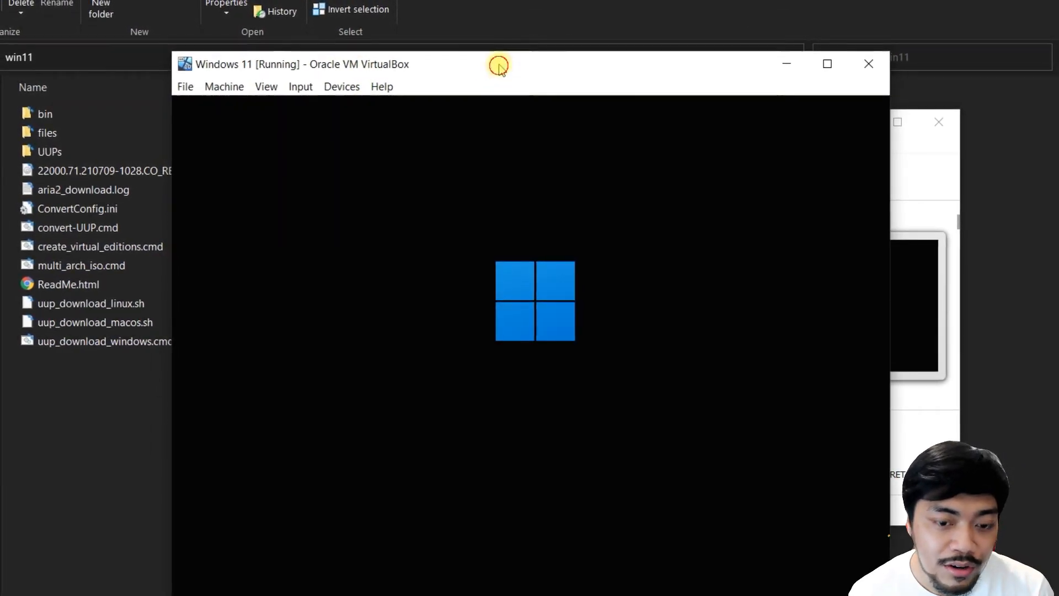
pyautogui.moveTo(499, 66); pyautogui.dragTo(445, 9)
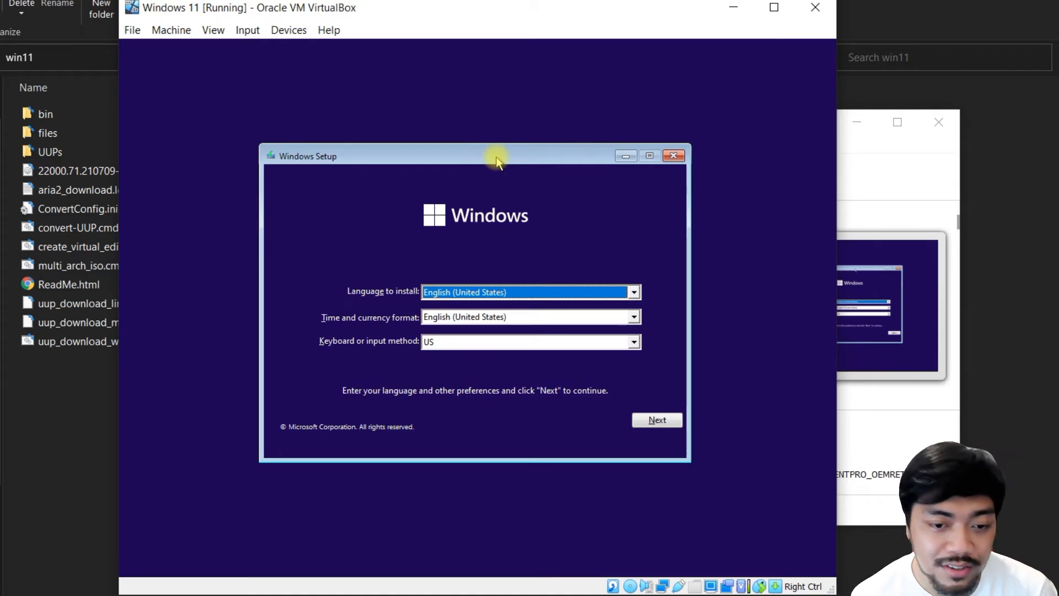
# - Accept English (United States) and the US keyboard in Windows Setup and start the installation
pyautogui.click(650, 426)
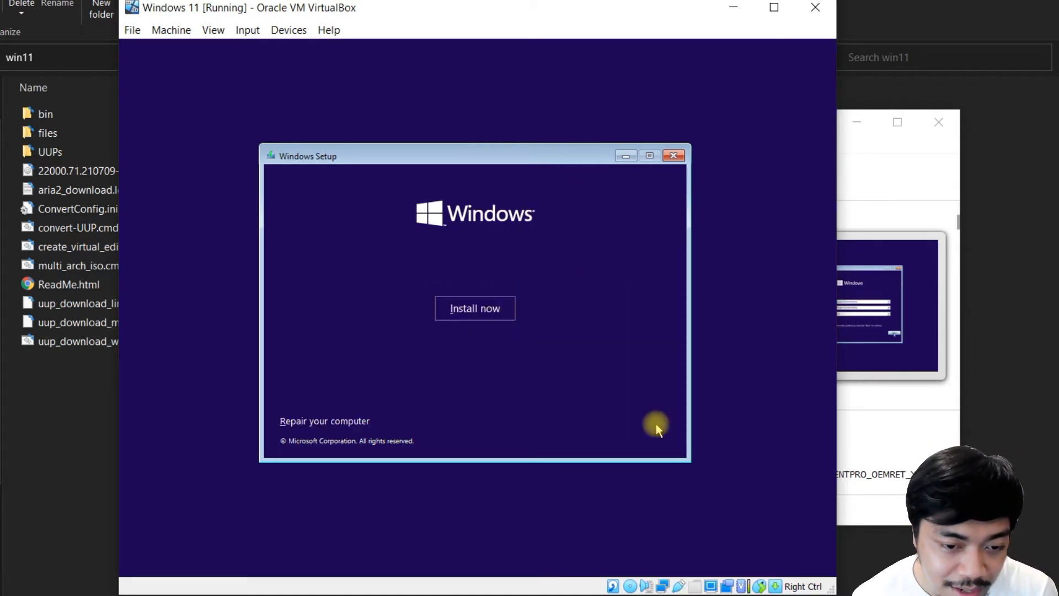
pyautogui.click(489, 308)
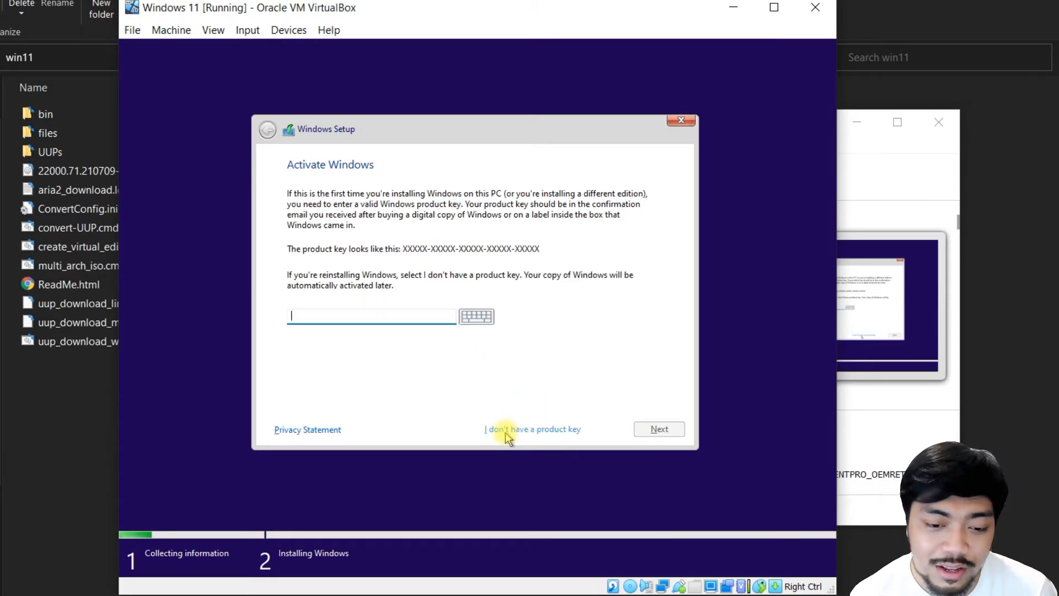
# - Continue Windows Setup without a product key, accept the license terms and choose the Custom: Install Windows only (advanced) installation
pyautogui.click(523, 439)
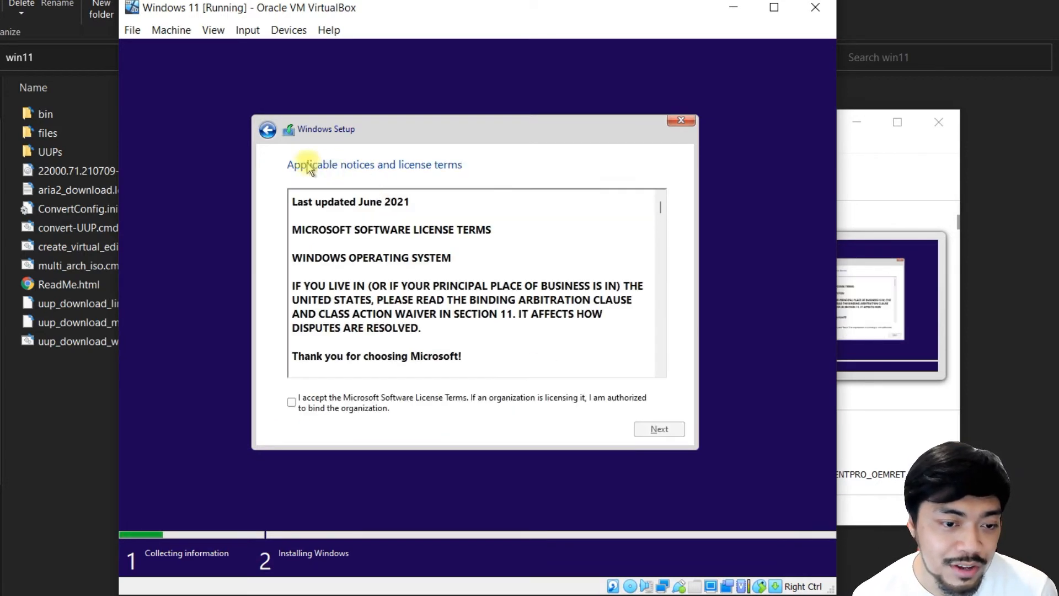
pyautogui.click(294, 404)
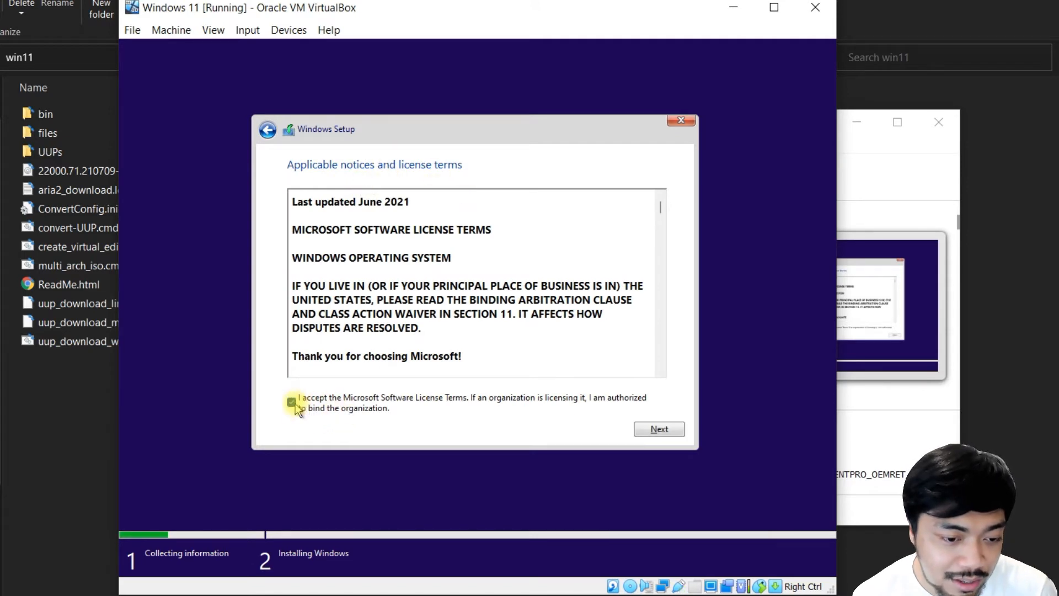
pyautogui.click(661, 433)
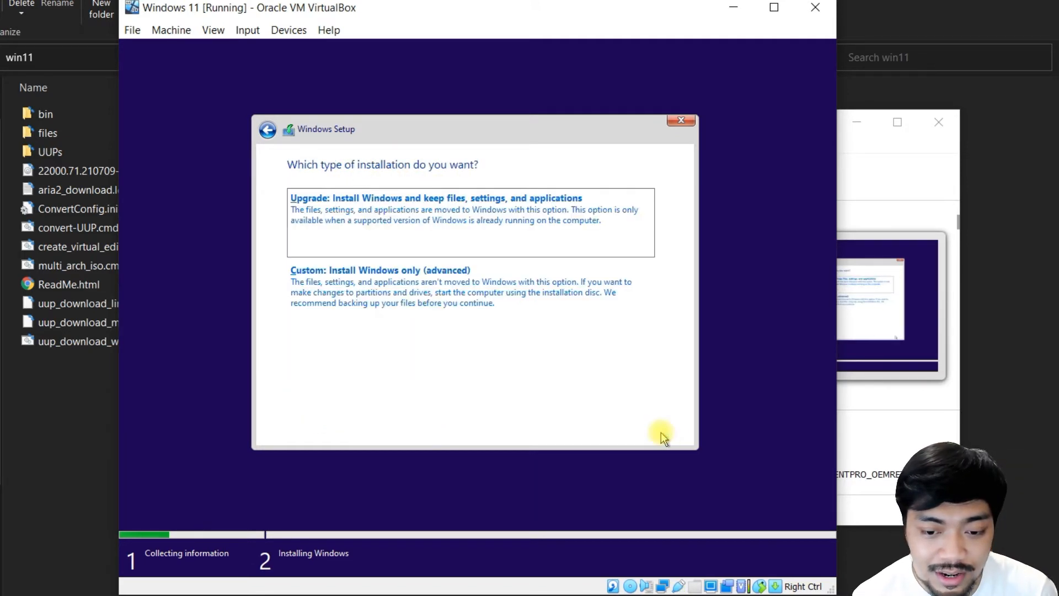
pyautogui.click(355, 301)
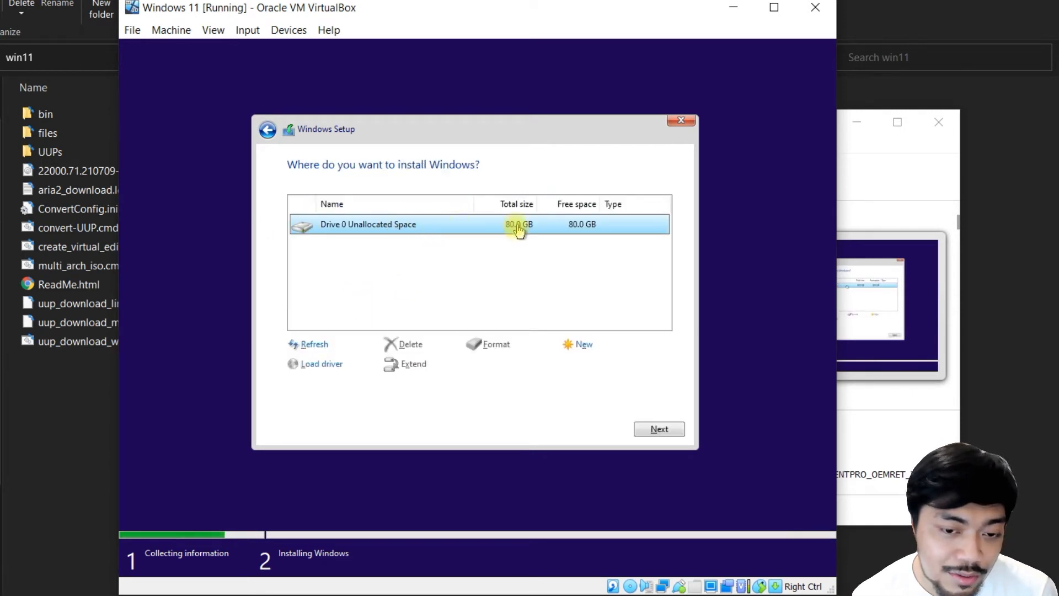
# - Create an 81920 MB partition from the unallocated space on Drive 0 and start installing Windows on the resulting primary partition
pyautogui.click(575, 345)
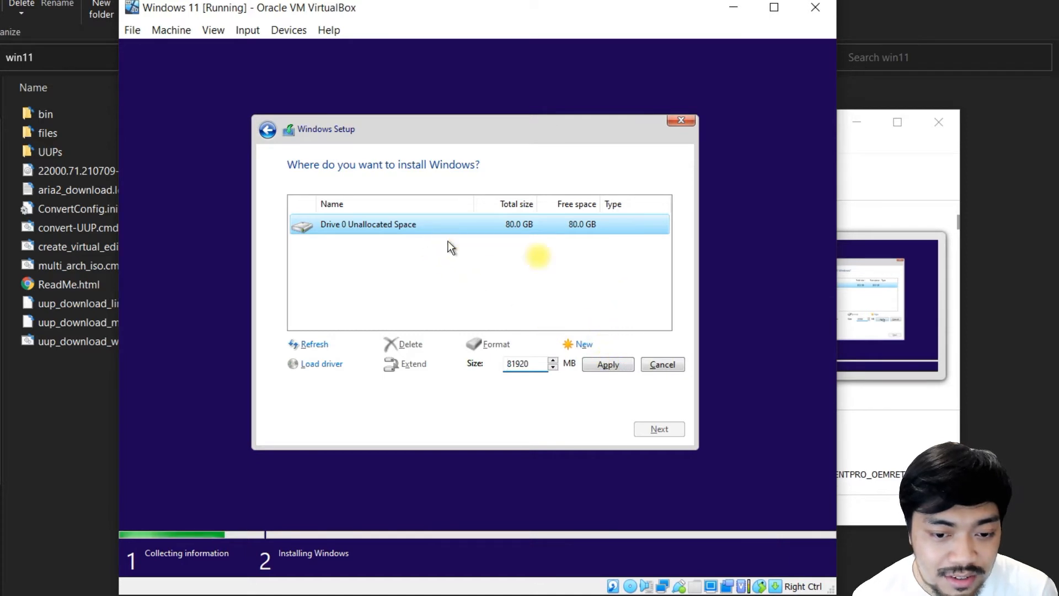
pyautogui.click(613, 365)
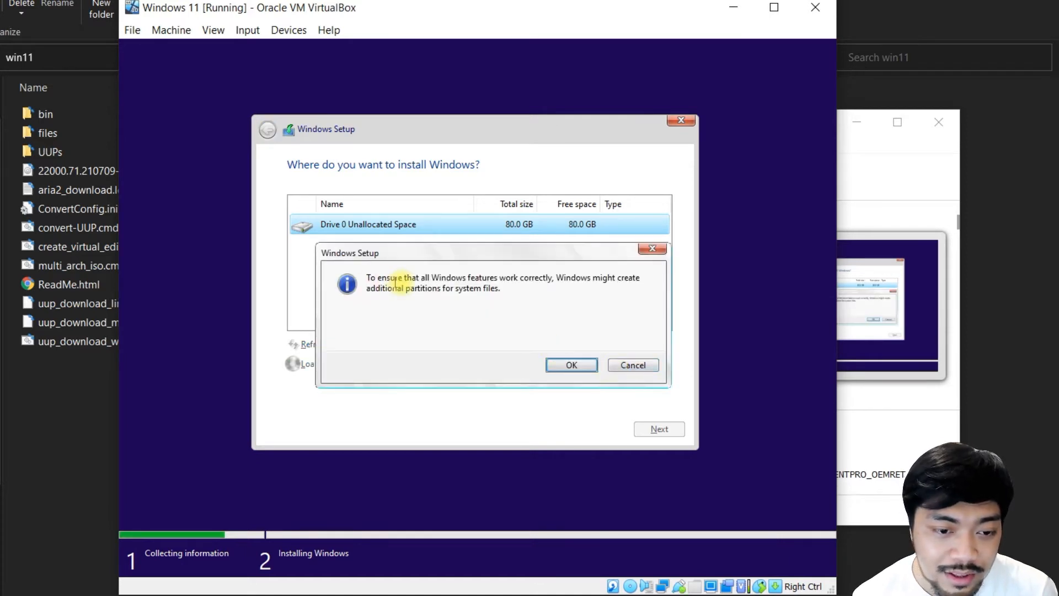
pyautogui.click(571, 365)
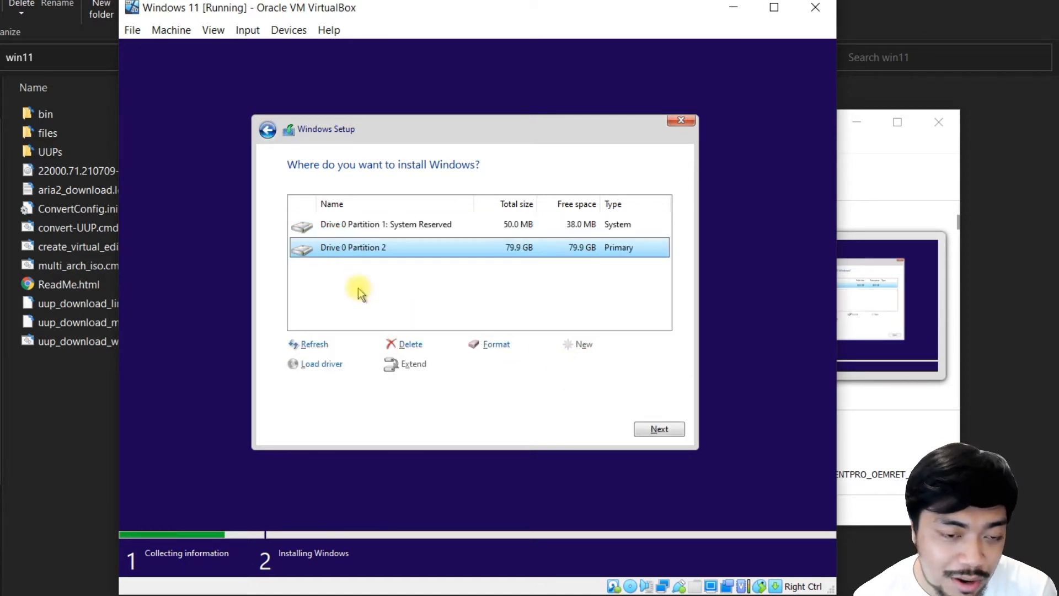
pyautogui.click(418, 225)
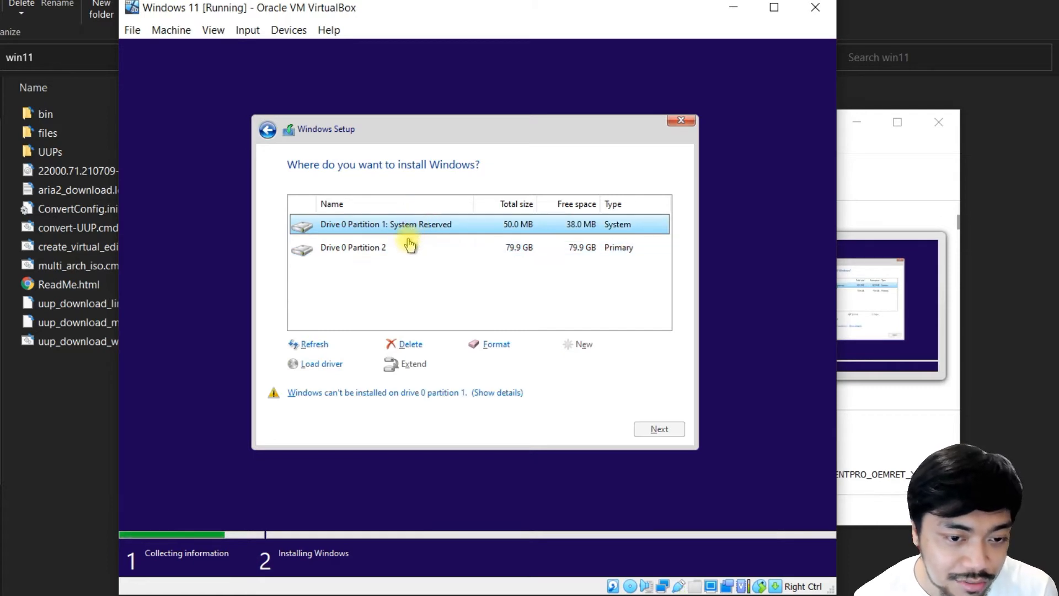
pyautogui.click(410, 247)
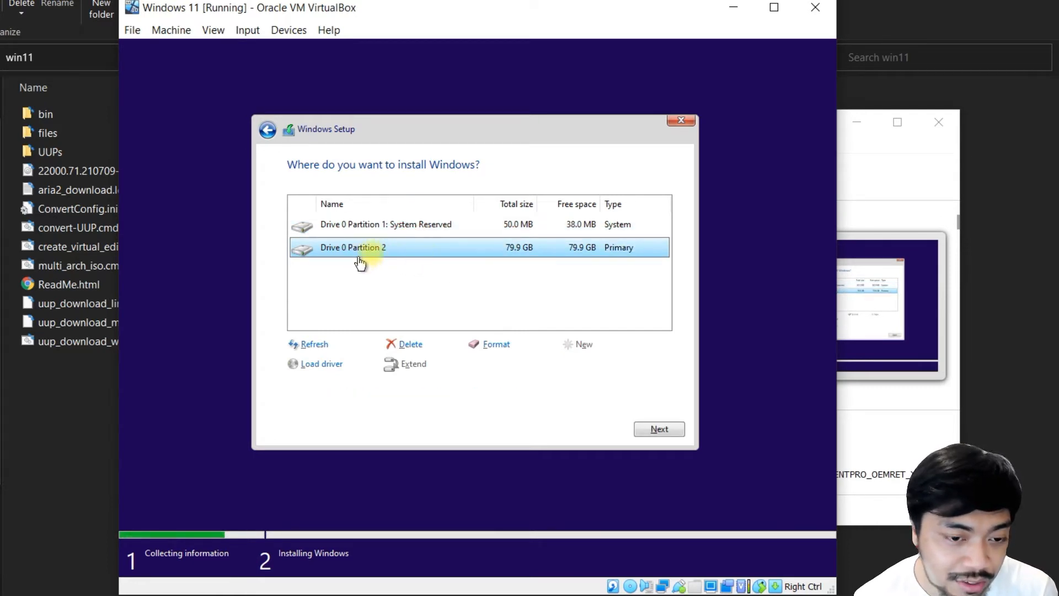
pyautogui.click(658, 429)
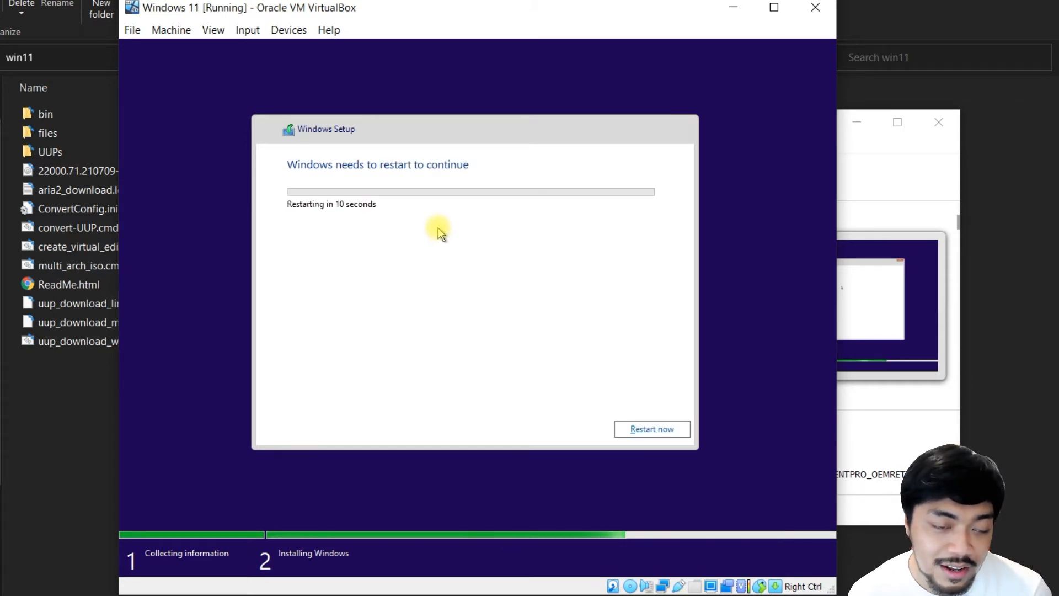
# - Restart immediately to continue the installation and dismiss the mouse pointer integration notices while the machine boots
pyautogui.click(648, 432)
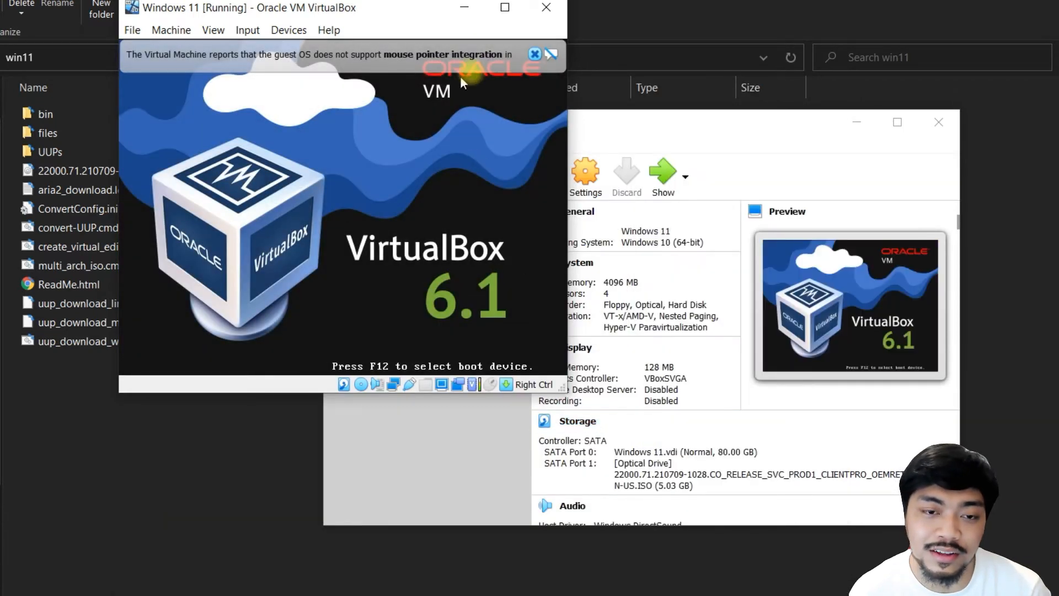
pyautogui.click(534, 54)
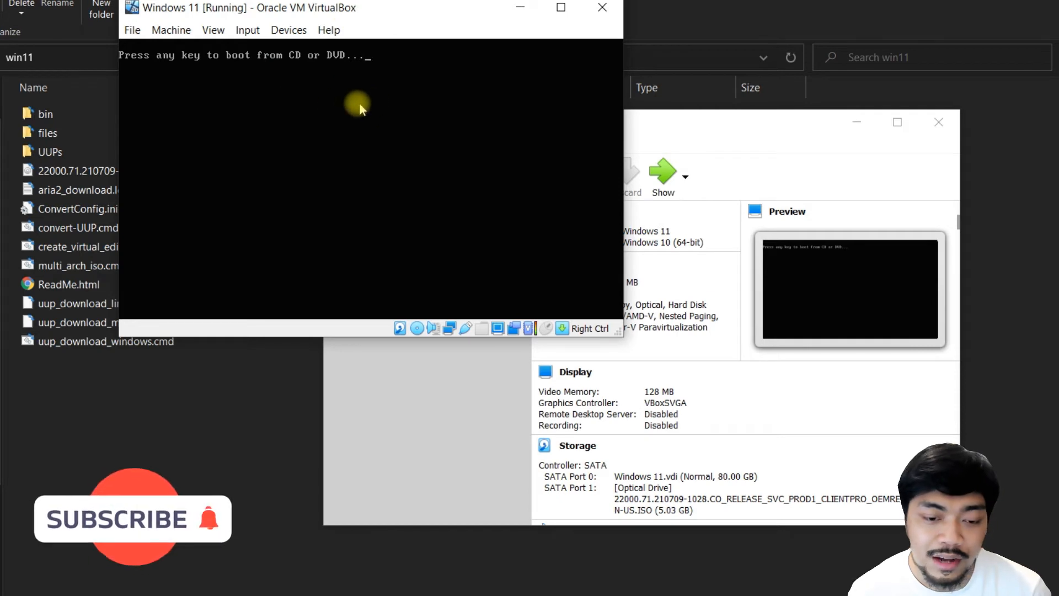
pyautogui.press('Return')
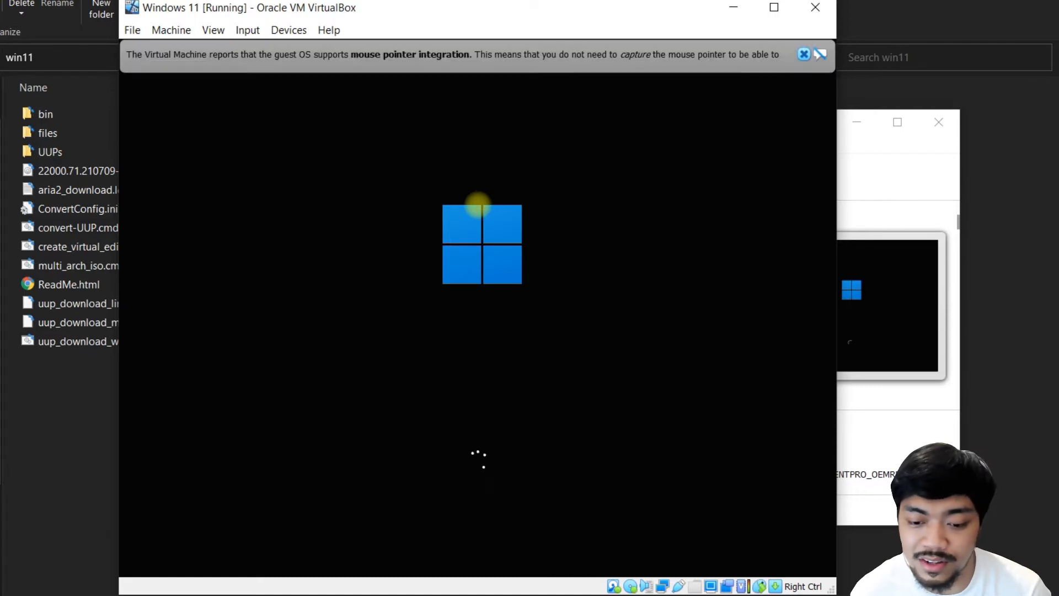
pyautogui.click(803, 54)
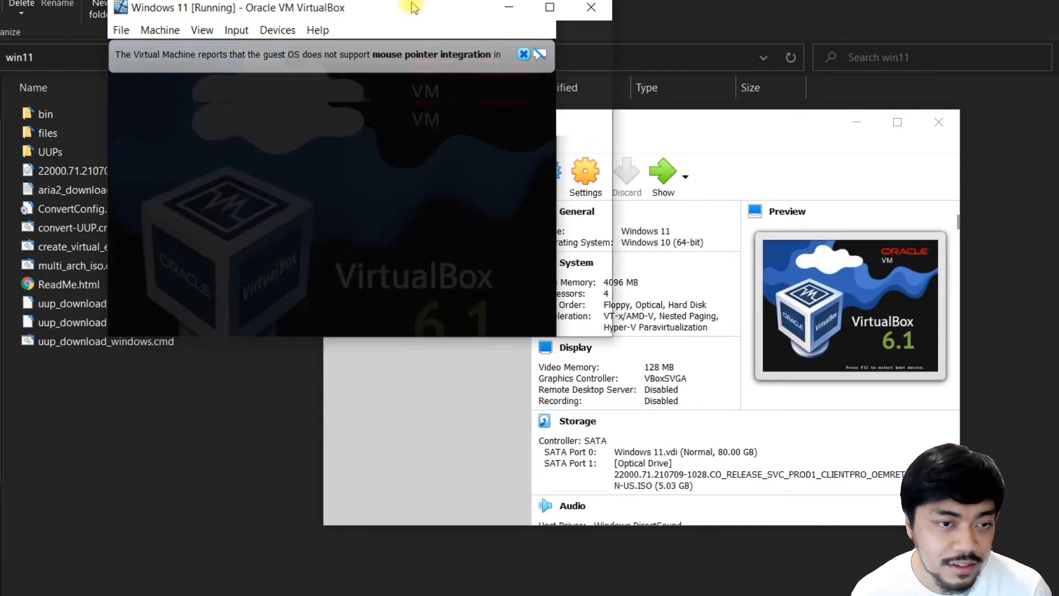
# - Let the virtual machine go through its second reboot into the Windows first-run setup, closing the pointer integration notices
pyautogui.click(580, 55)
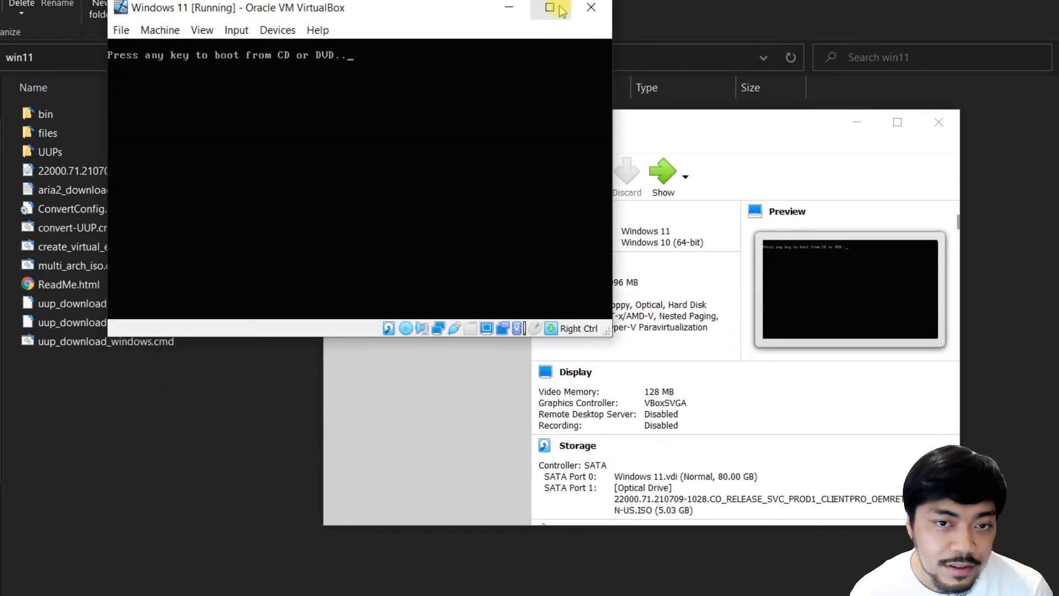
pyautogui.click(446, 5)
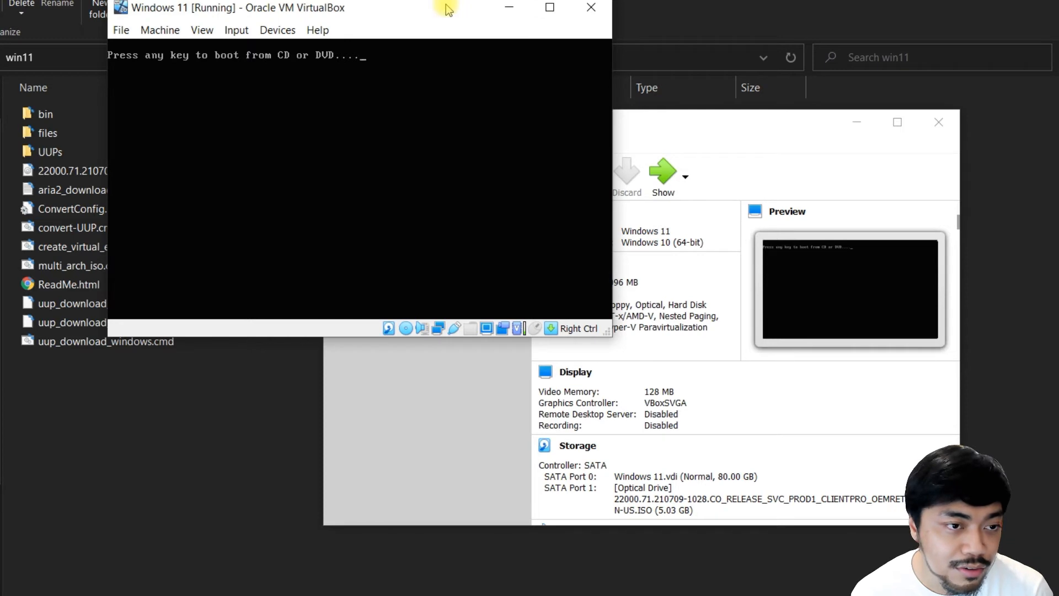
pyautogui.press('Return')
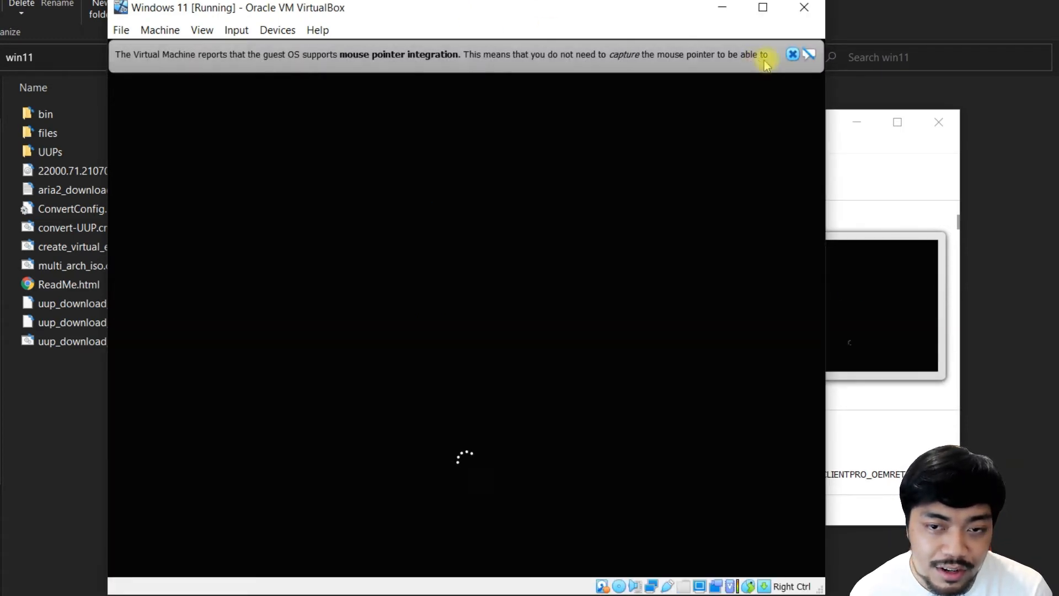
pyautogui.click(807, 56)
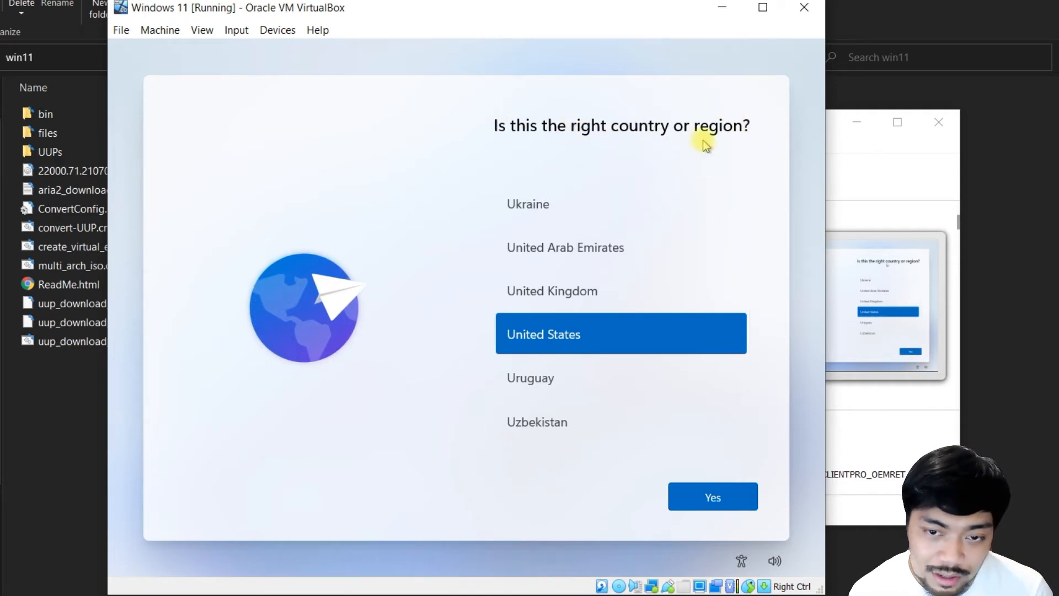
# - Set the country or region to Indonesia and accept the US keyboard layout without adding a second one
pyautogui.scroll(-3, 629, 313)
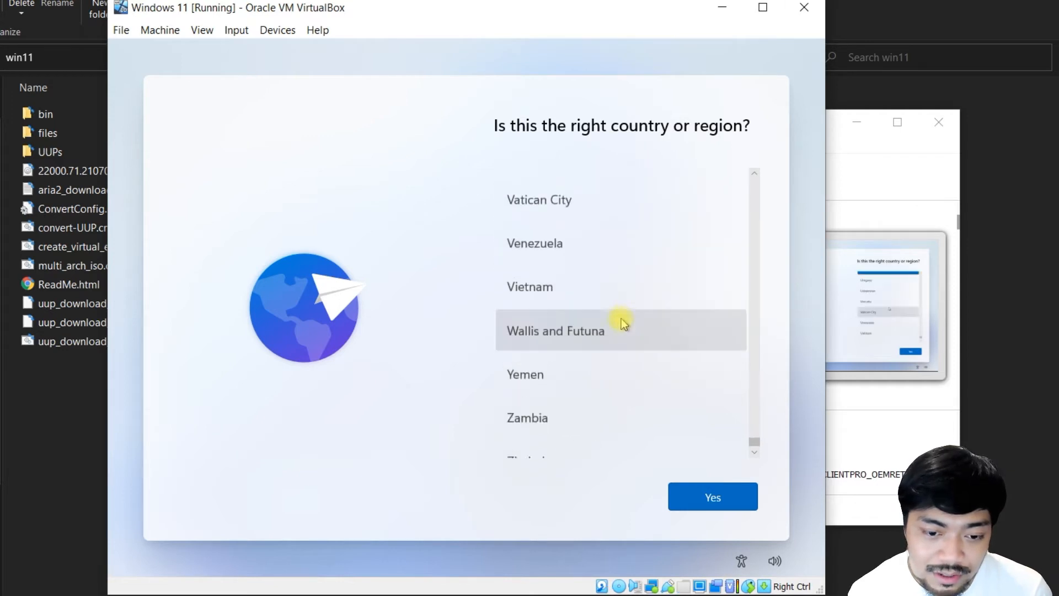
pyautogui.scroll(7, 617, 326)
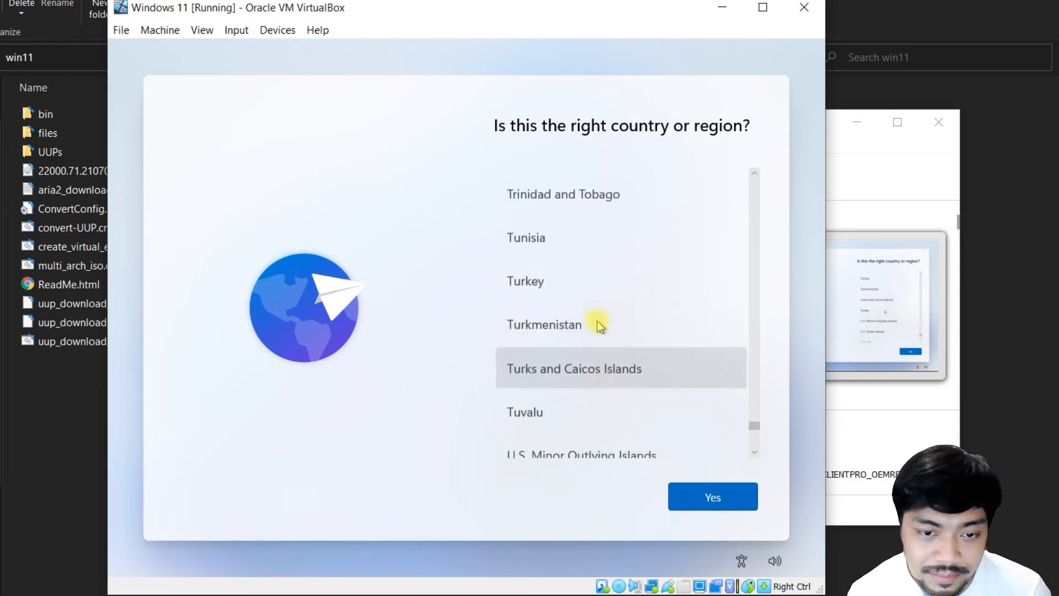
pyautogui.scroll(6, 593, 323)
pyautogui.scroll(5, 574, 323)
pyautogui.moveTo(754, 389); pyautogui.dragTo(753, 290)
pyautogui.click(568, 413)
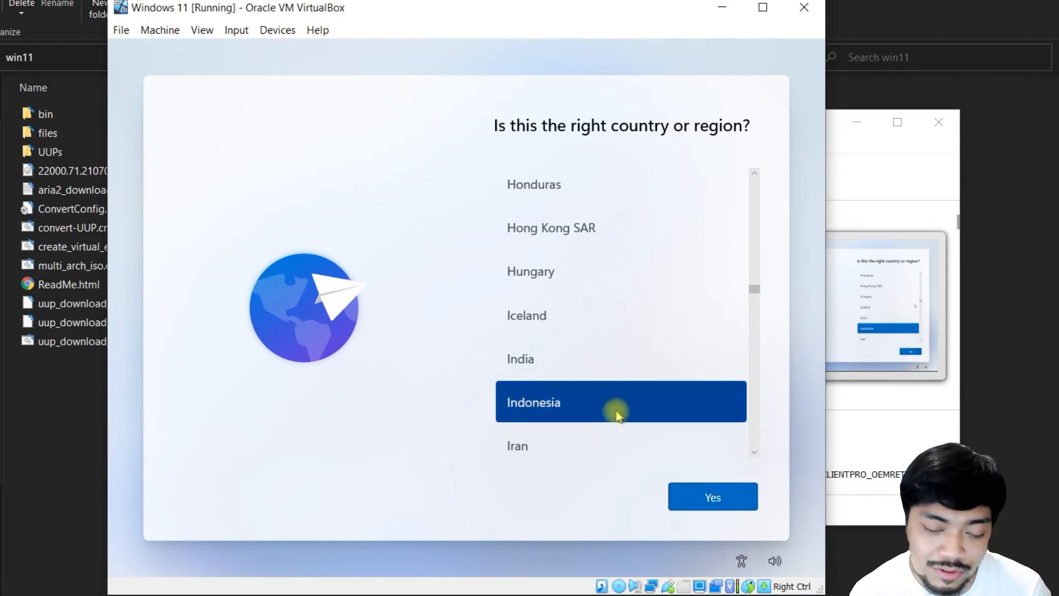
pyautogui.click(727, 500)
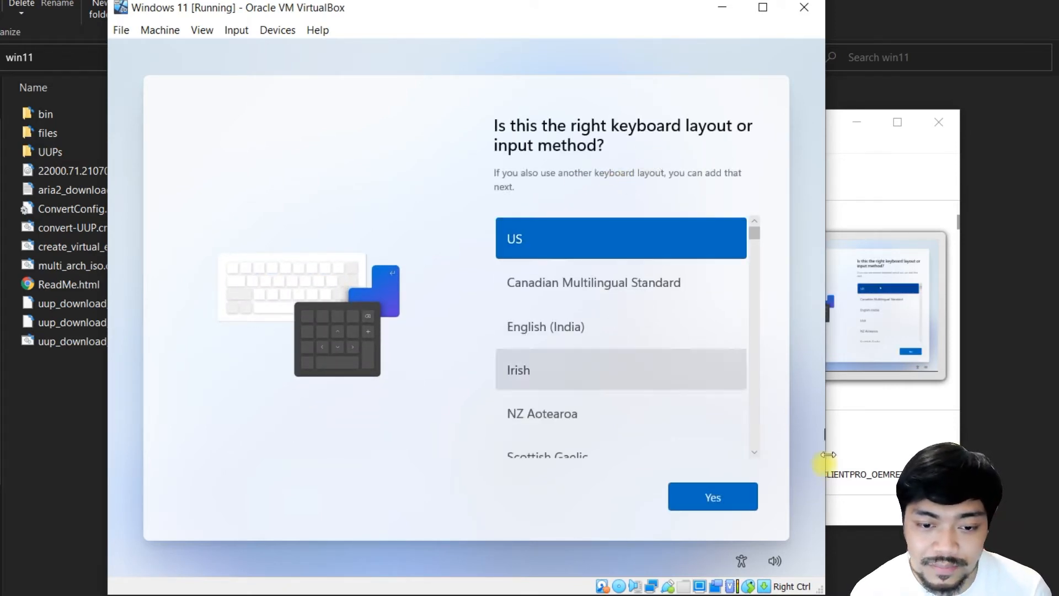
pyautogui.click(685, 500)
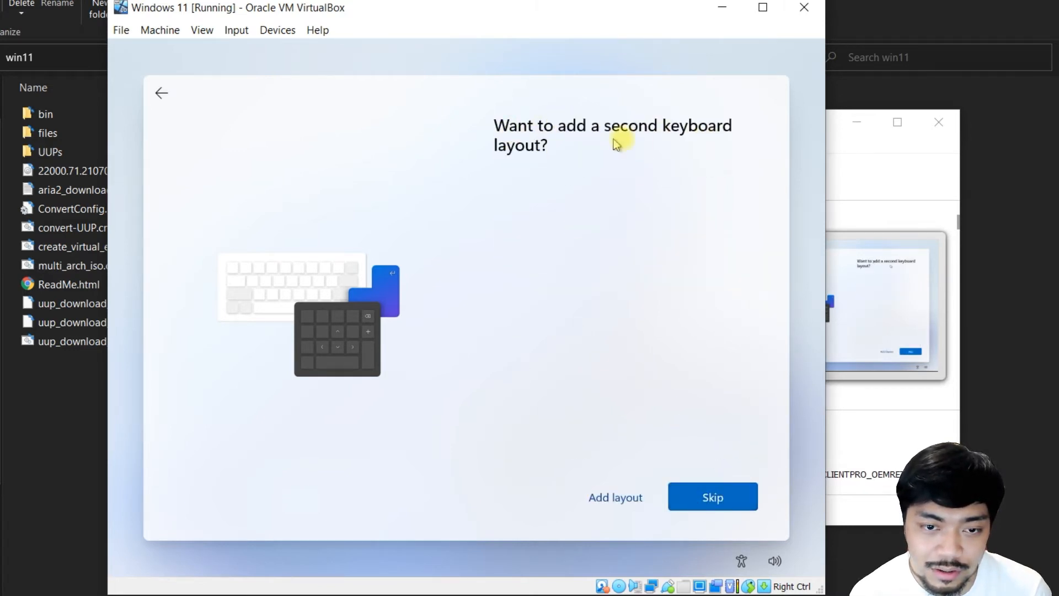
pyautogui.click(708, 499)
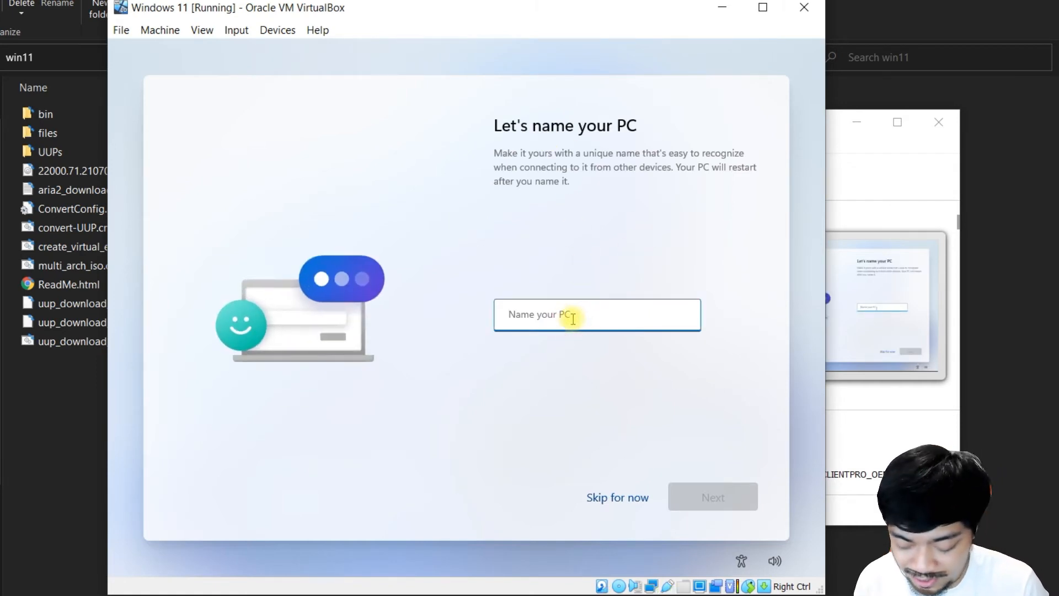
# - Name the PC AgungChannel and let it restart, dismissing the mouse pointer integration notices
pyautogui.write('AgungChannel')
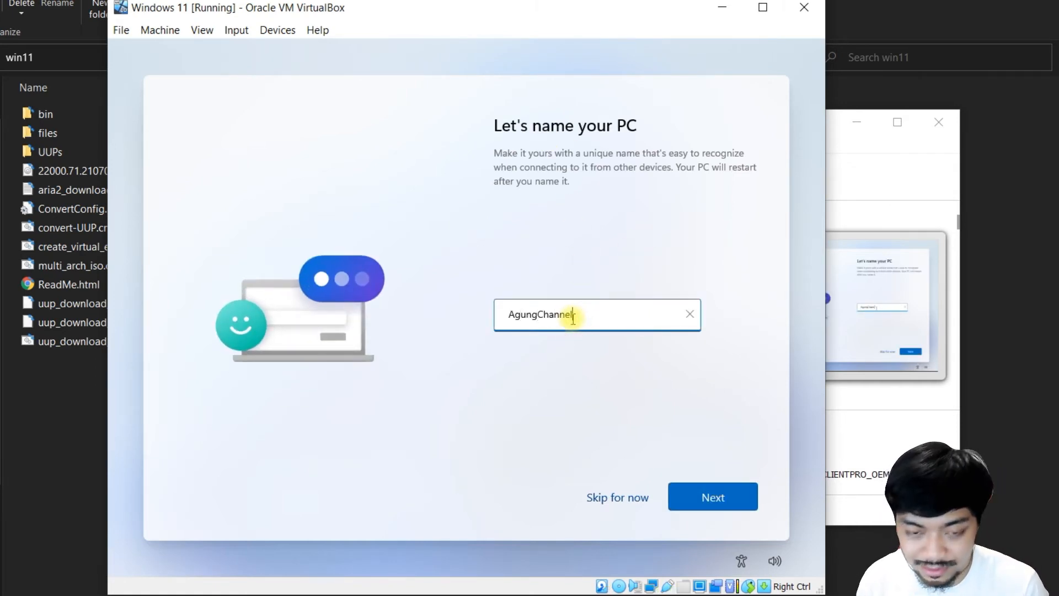
pyautogui.click(717, 501)
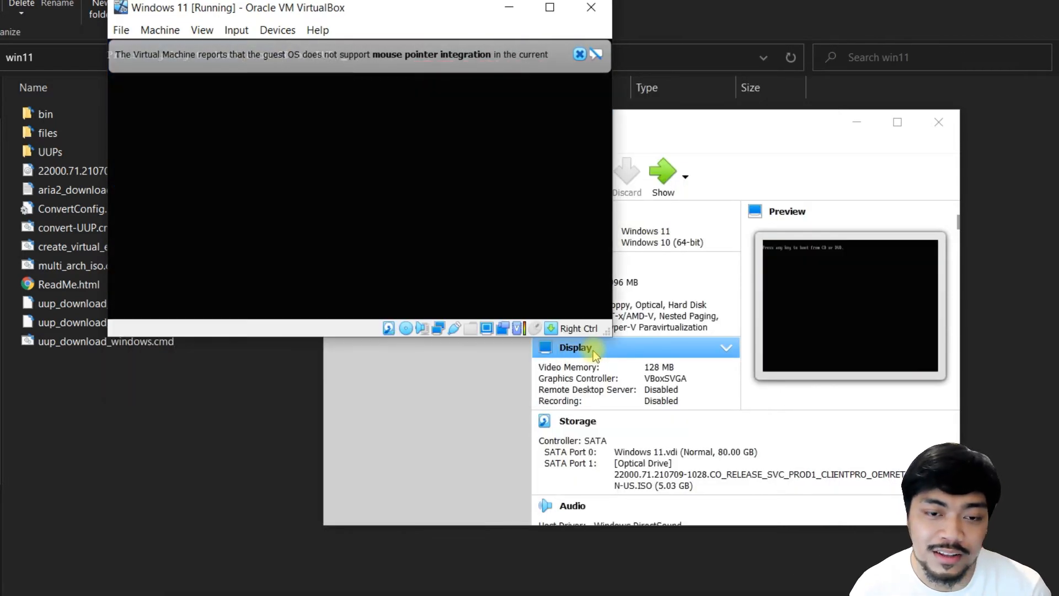
pyautogui.click(579, 54)
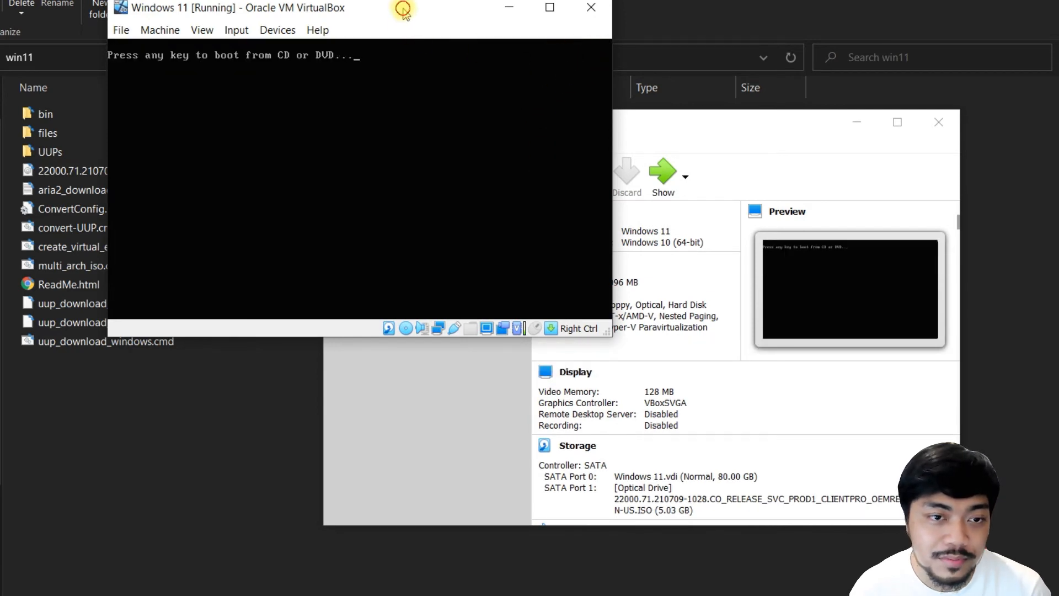
pyautogui.press('Return')
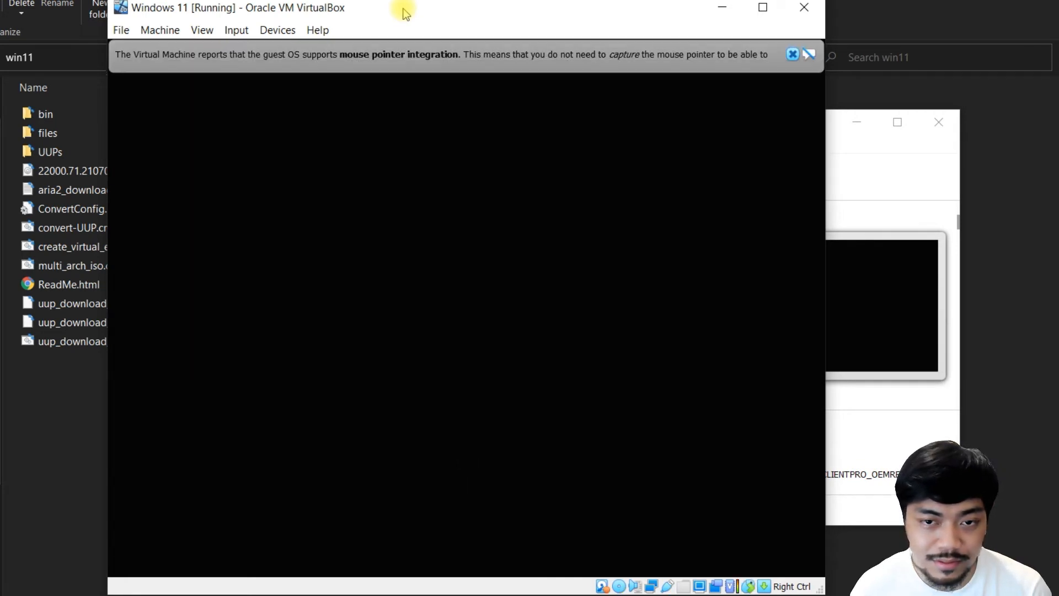
pyautogui.click(793, 53)
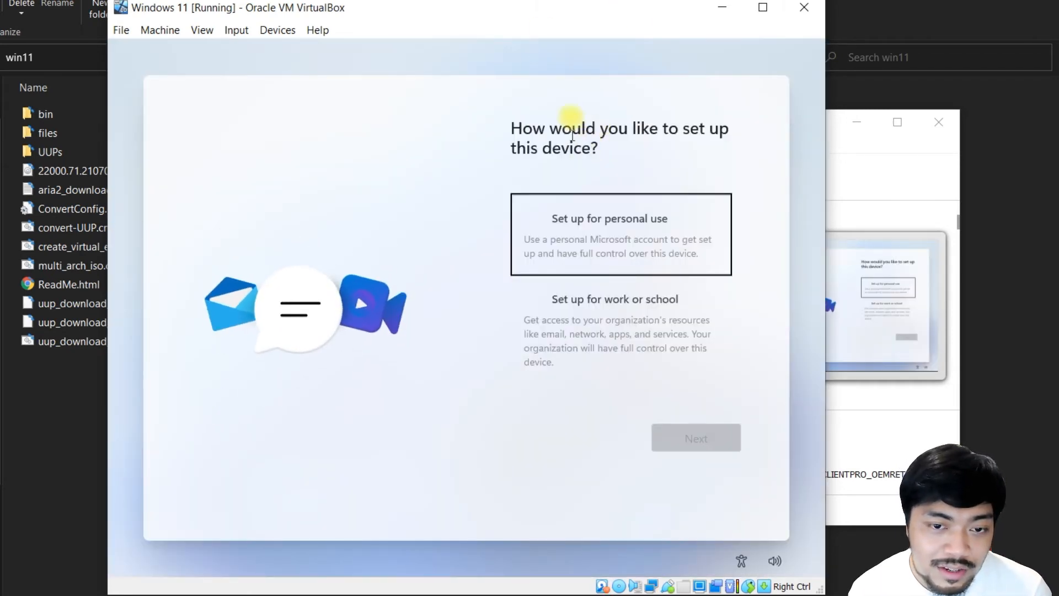
# - Set up the device for personal use with an offline account, skipping the Microsoft account offer and declining Microsoft sign-in
pyautogui.click(625, 236)
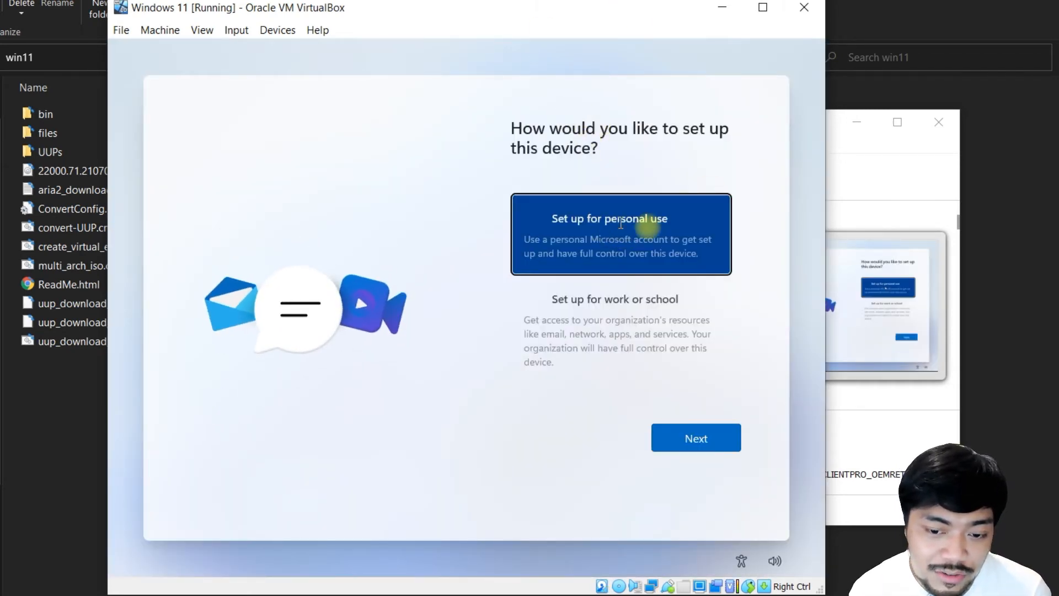
pyautogui.click(696, 445)
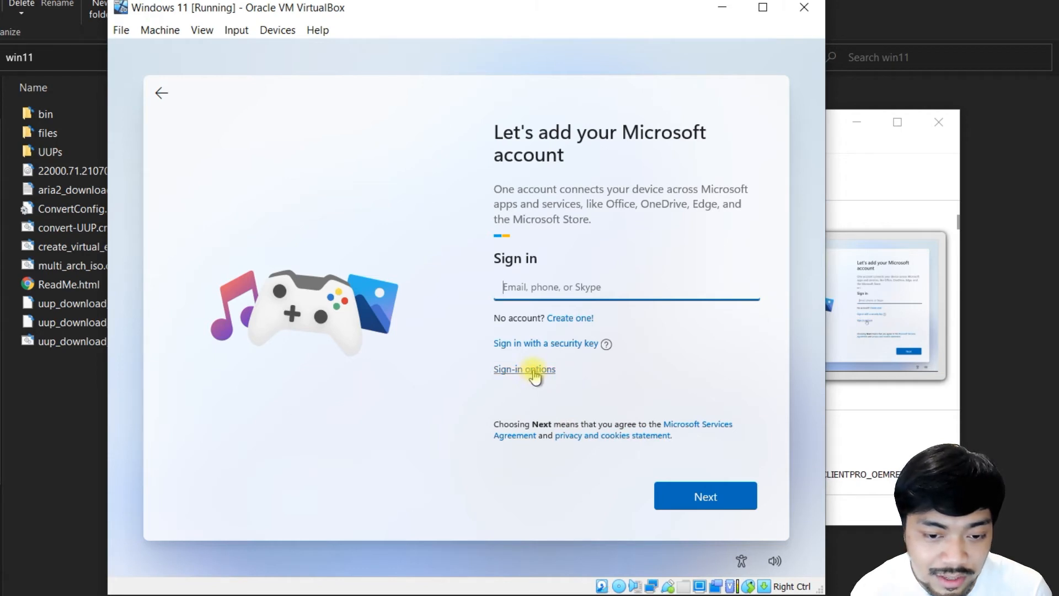
pyautogui.click(534, 371)
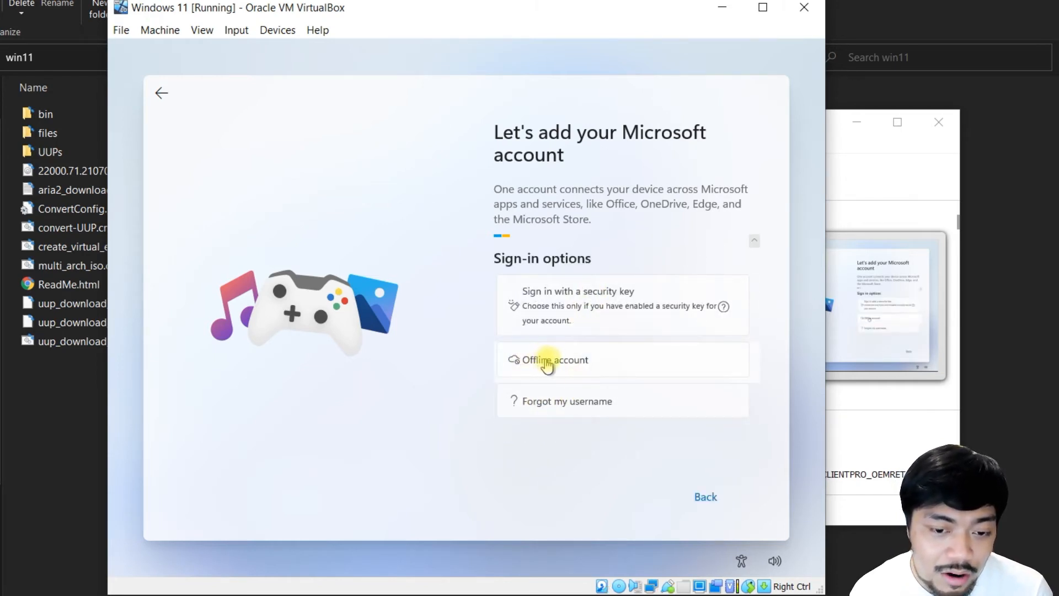
pyautogui.click(557, 362)
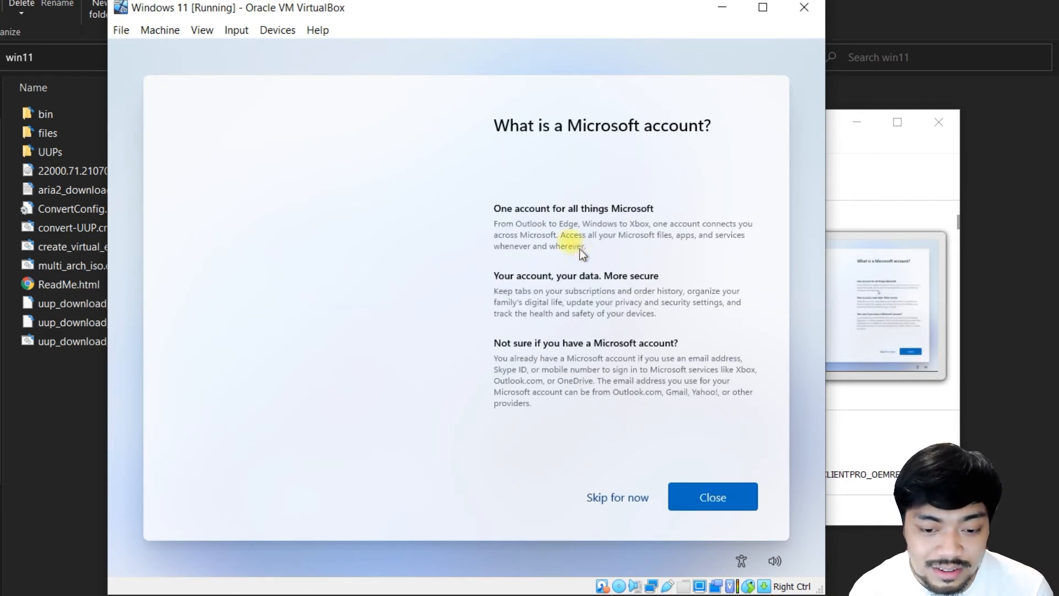
pyautogui.click(618, 498)
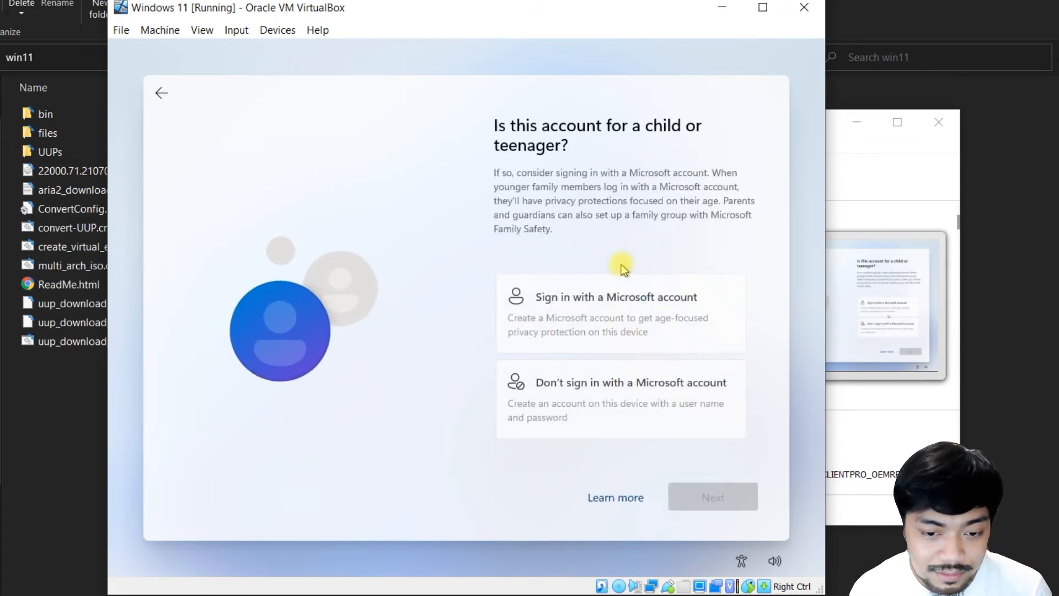
pyautogui.click(574, 400)
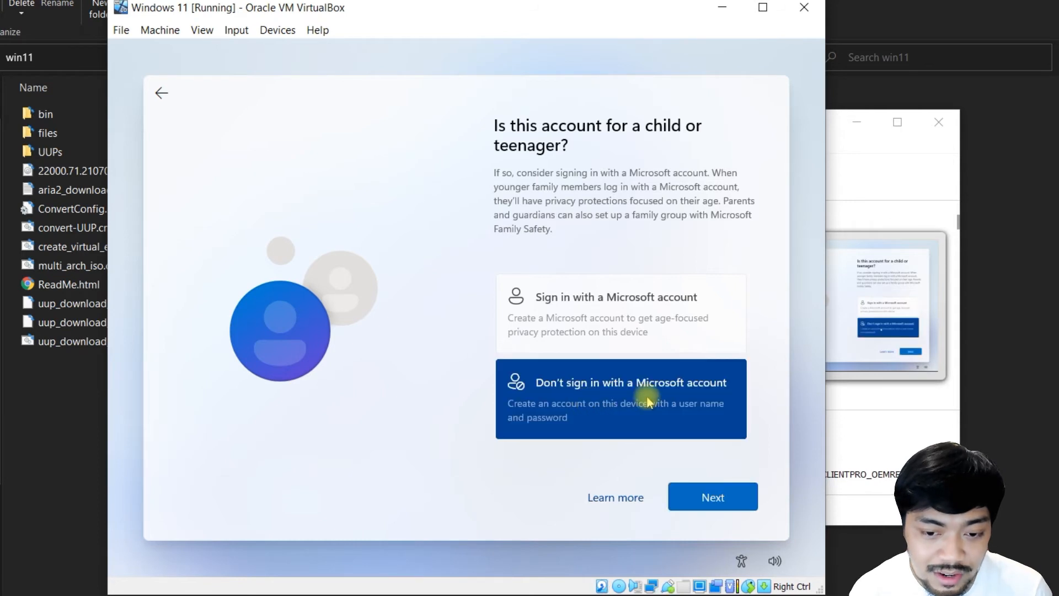
pyautogui.click(728, 500)
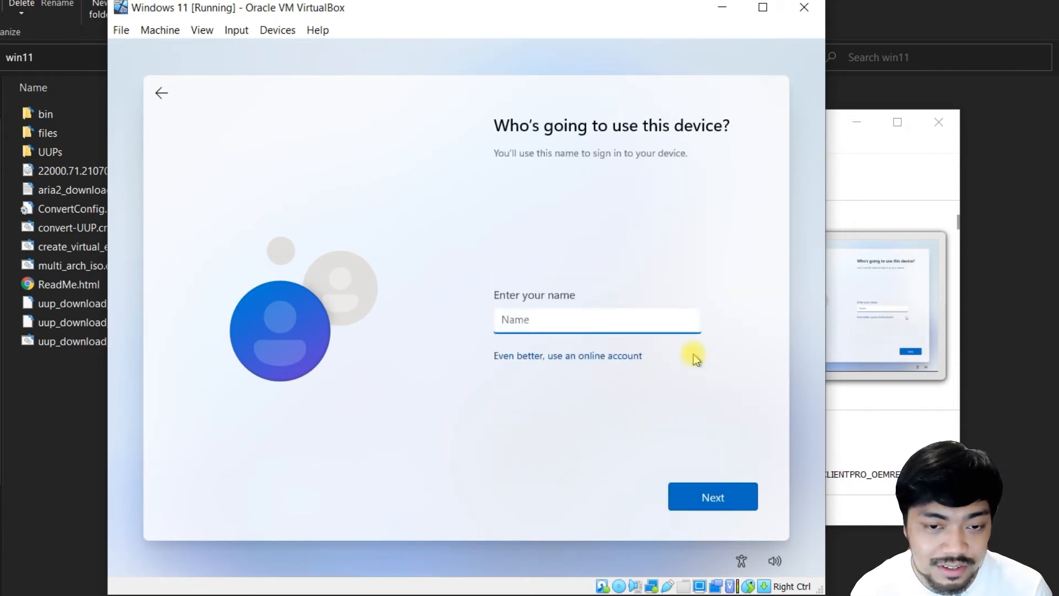
# - Enter the user's name for the local account, making sure it differs from the PC name
pyautogui.click(591, 316)
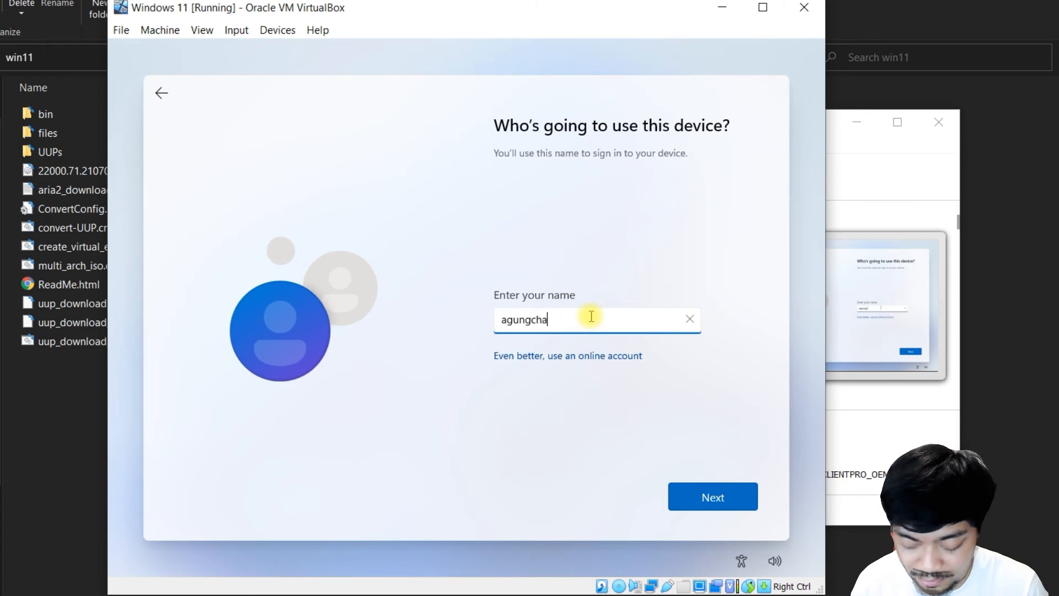
pyautogui.click(715, 498)
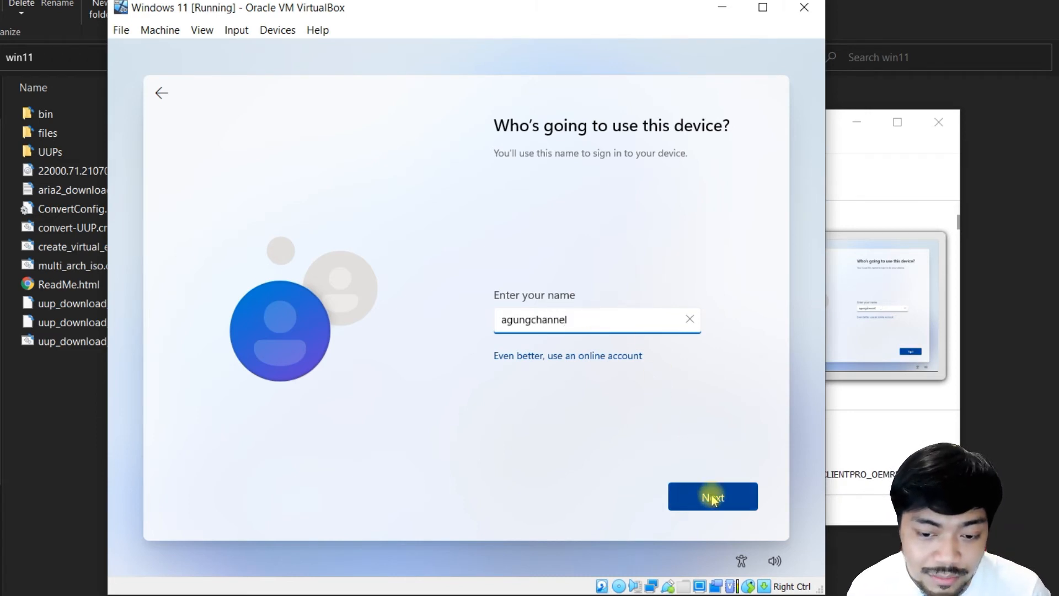
pyautogui.click(610, 339)
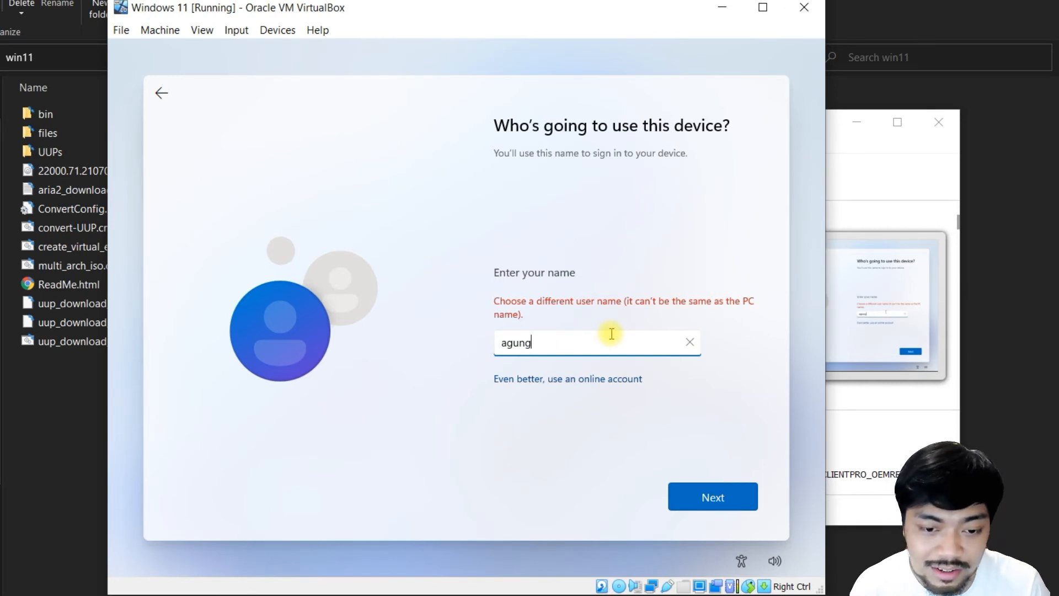
pyautogui.click(706, 491)
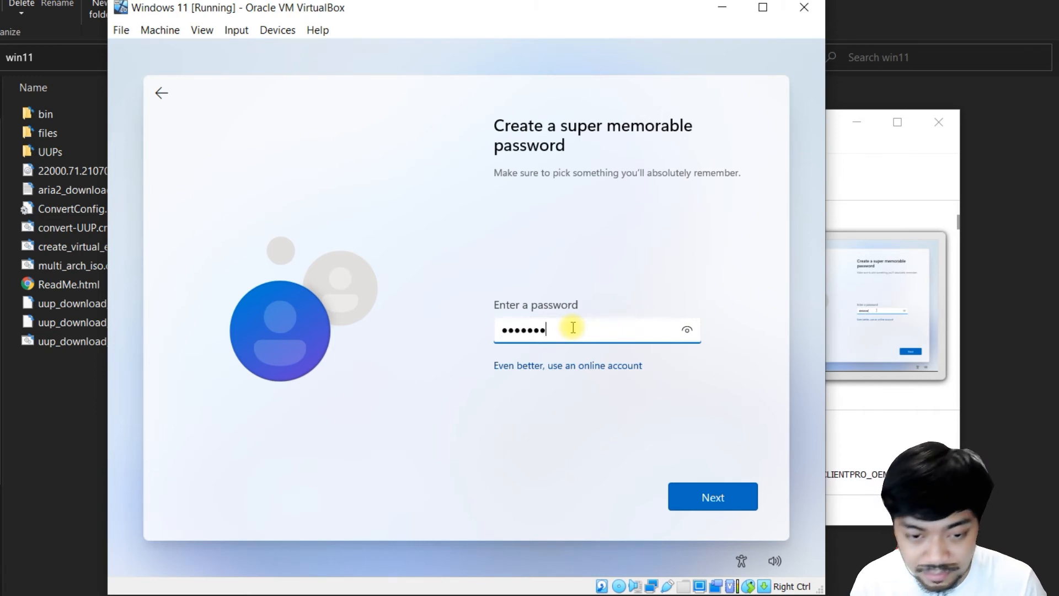
# - Create the local account's password and confirm it by entering the account password again
pyautogui.click(711, 498)
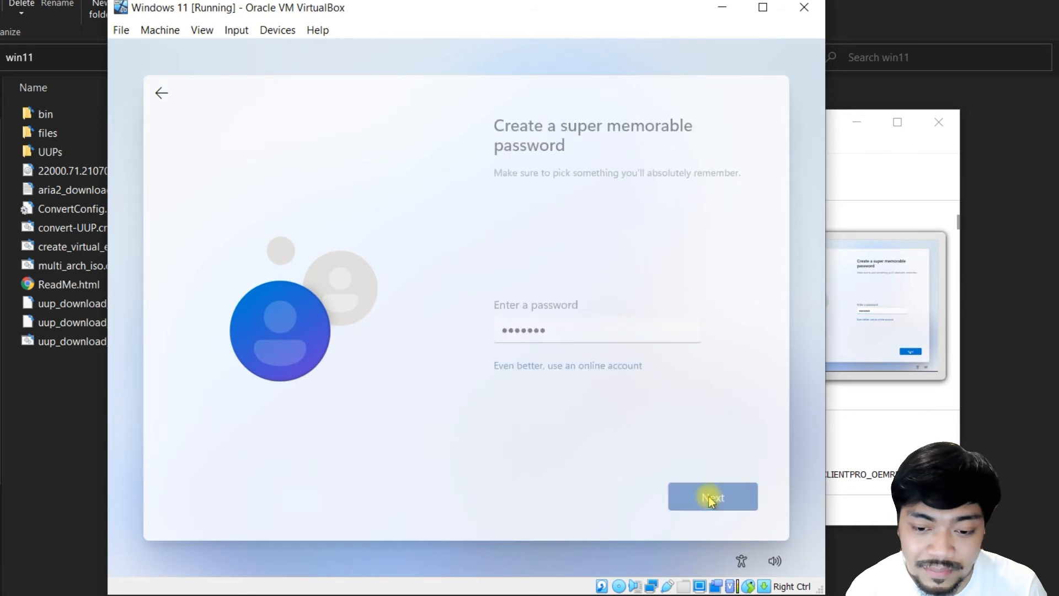
pyautogui.write('•')
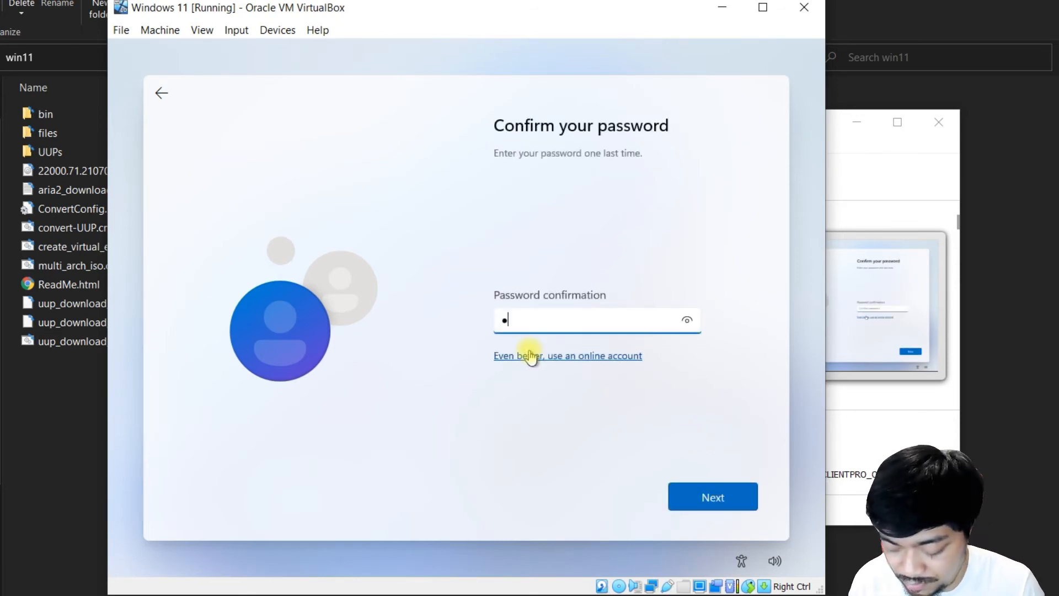
pyautogui.click(721, 502)
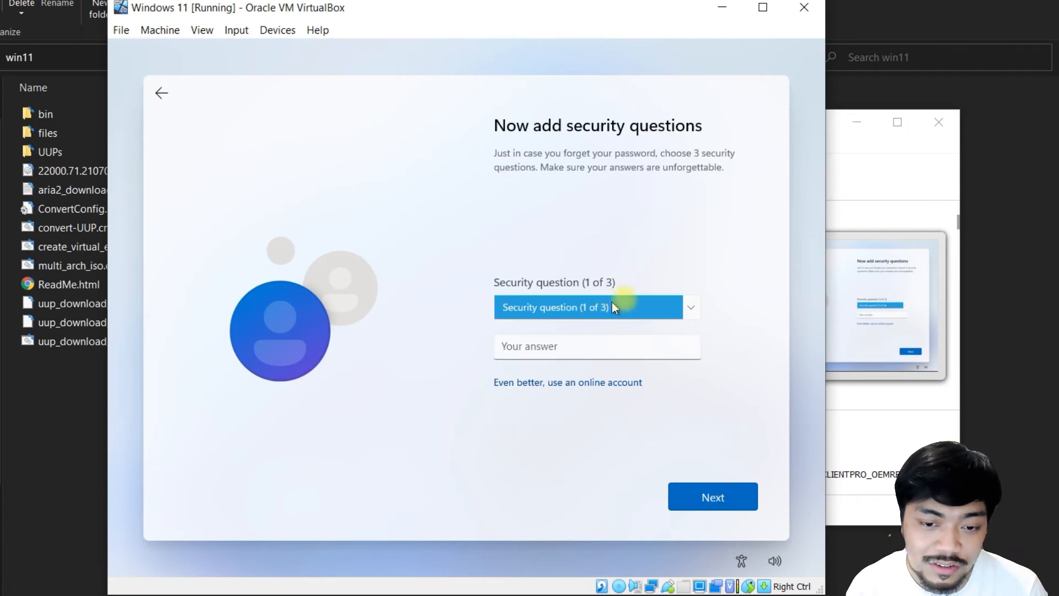
# - Choose "What was your first pet's name?" as the first security question and submit its security answer
pyautogui.click(690, 307)
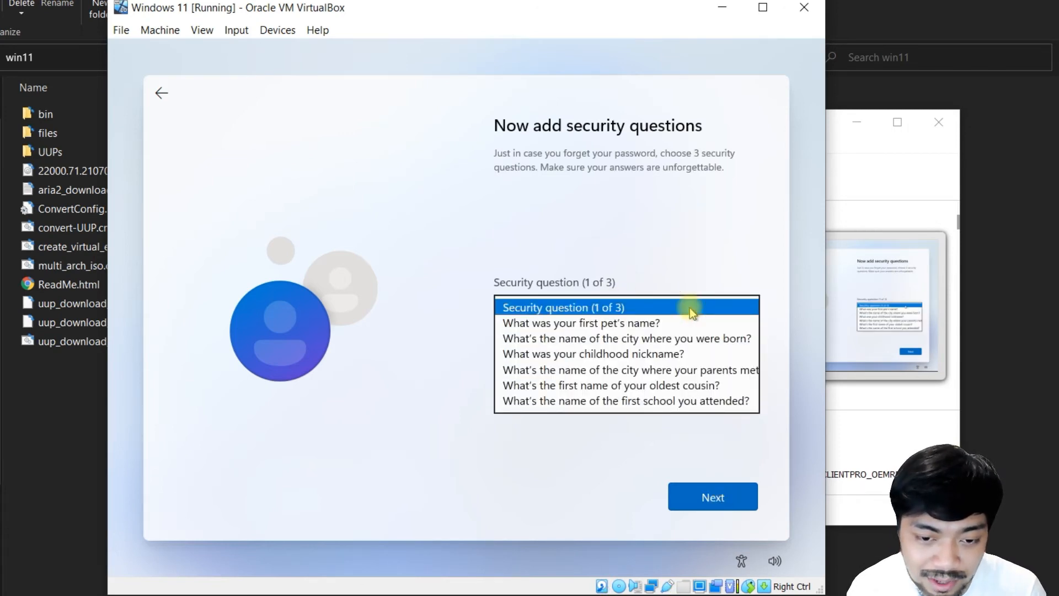
pyautogui.click(676, 322)
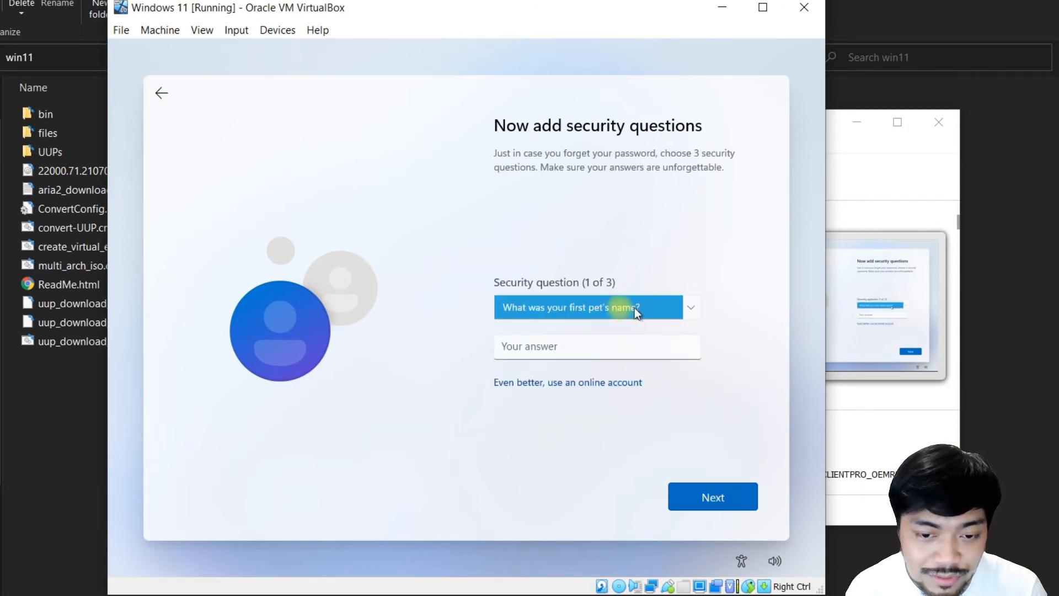
pyautogui.click(595, 345)
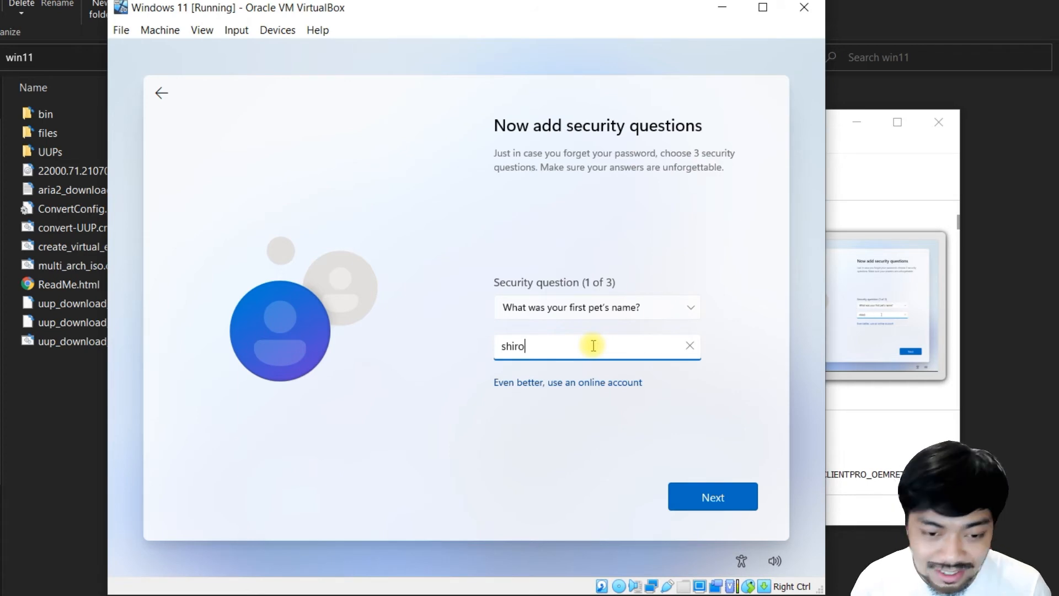
pyautogui.click(717, 497)
# - Choose the city where you were born as the second security question and submit its security answer
pyautogui.click(623, 312)
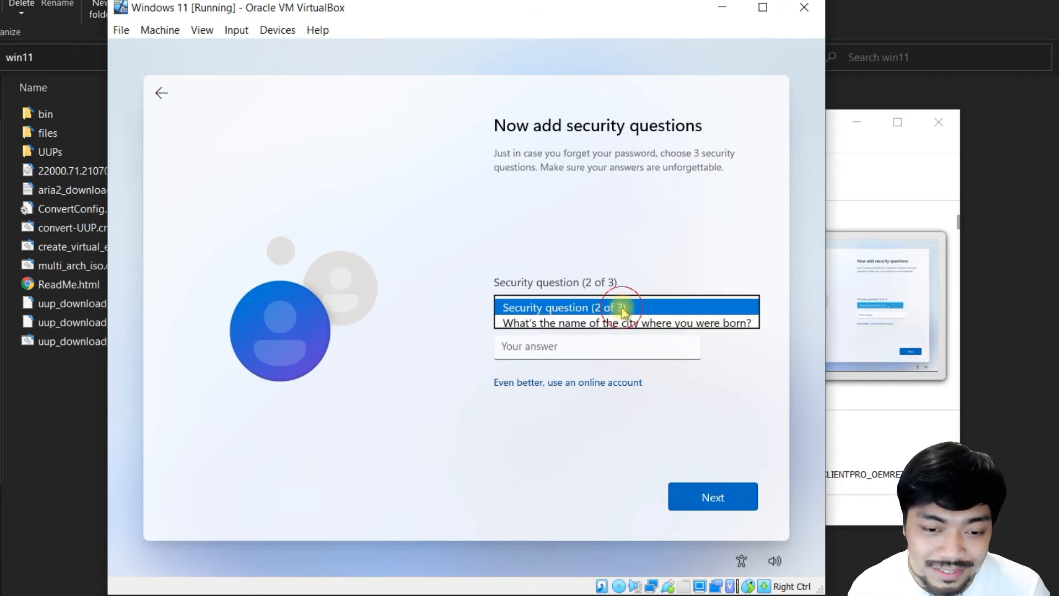
pyautogui.click(607, 326)
pyautogui.click(591, 343)
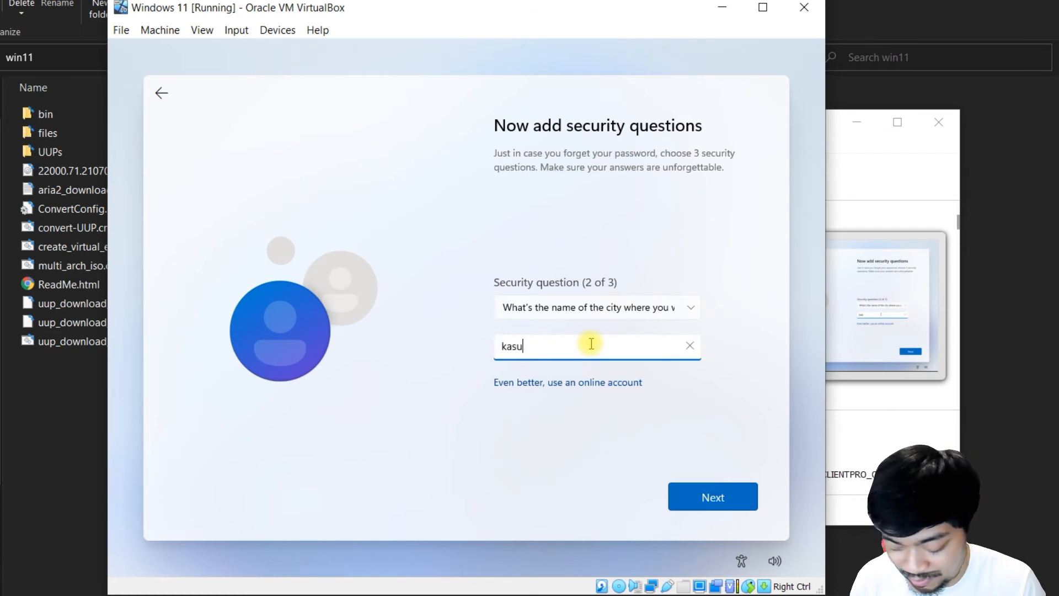
pyautogui.click(713, 498)
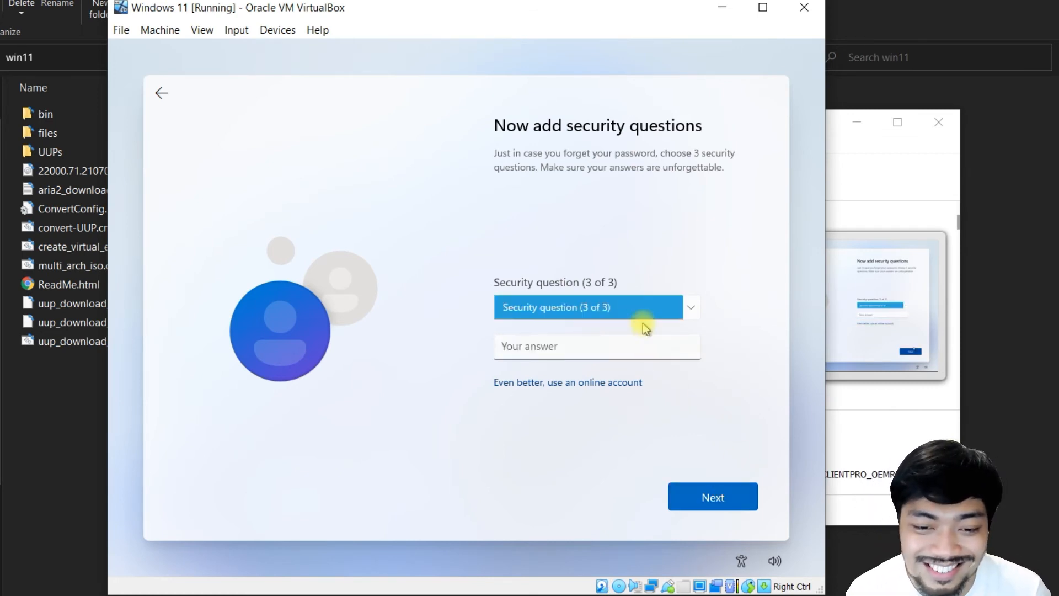
# - Choose "What was your childhood nickname?" as the third security question and submit its security answer
pyautogui.click(644, 316)
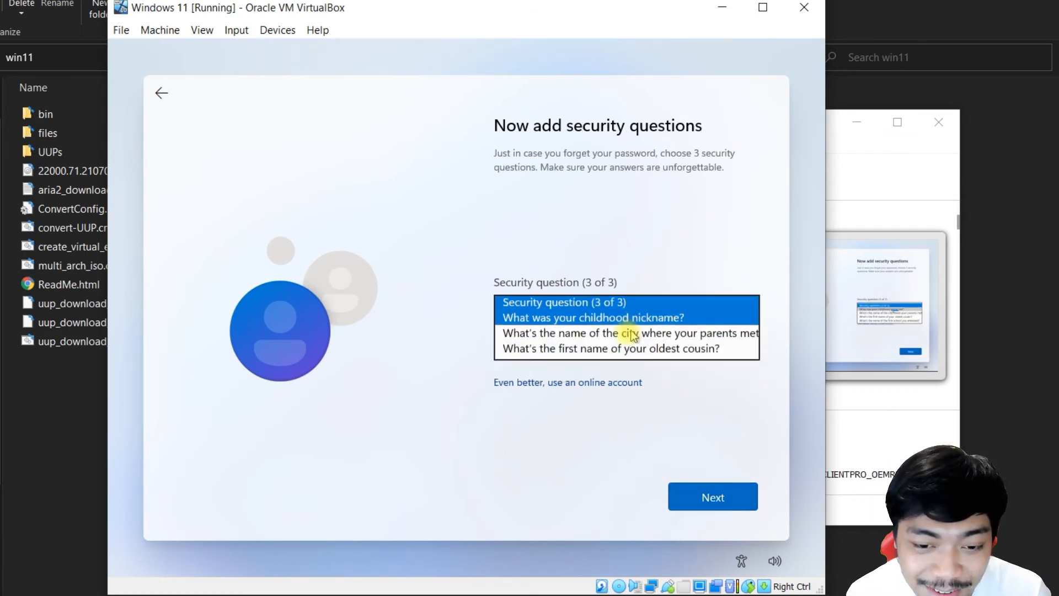
pyautogui.click(634, 323)
pyautogui.click(608, 350)
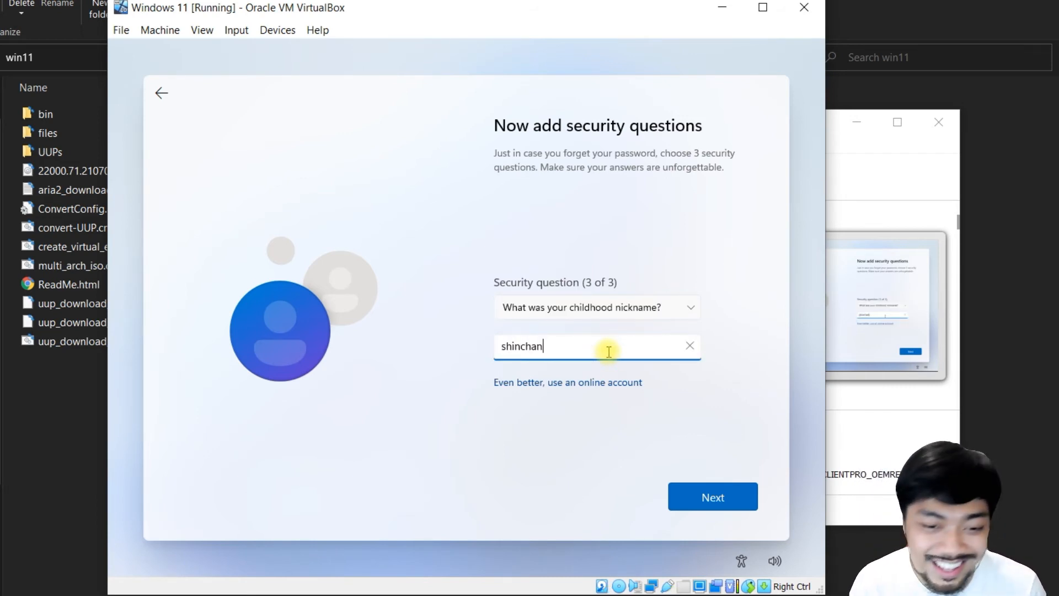
pyautogui.click(723, 498)
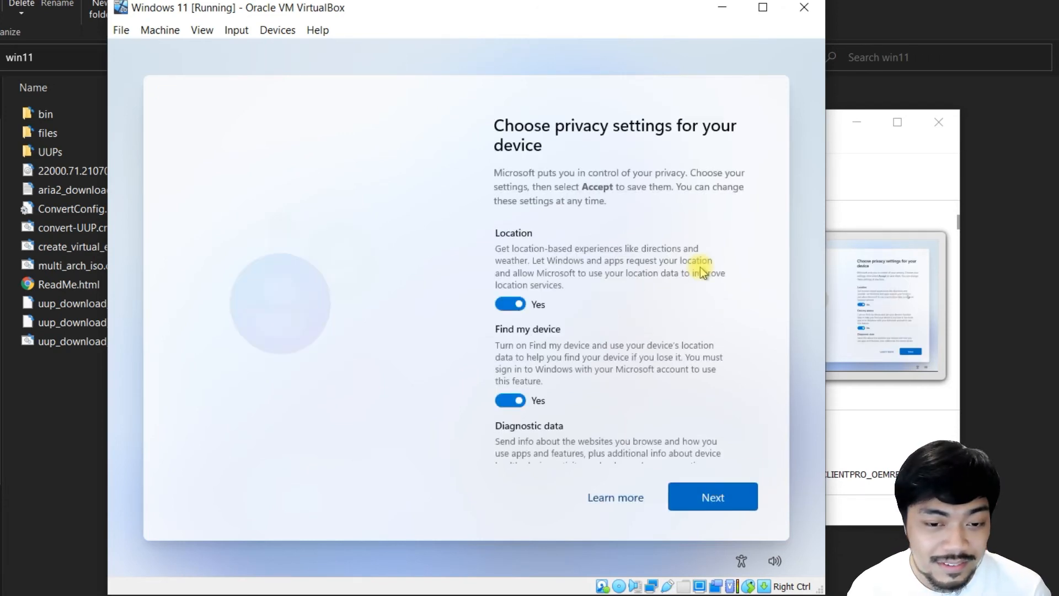
# - Turn off Advertising ID, Tailored experiences and the inking and typing setting, and limit Diagnostic data to Required only
pyautogui.scroll(-10, 648, 298)
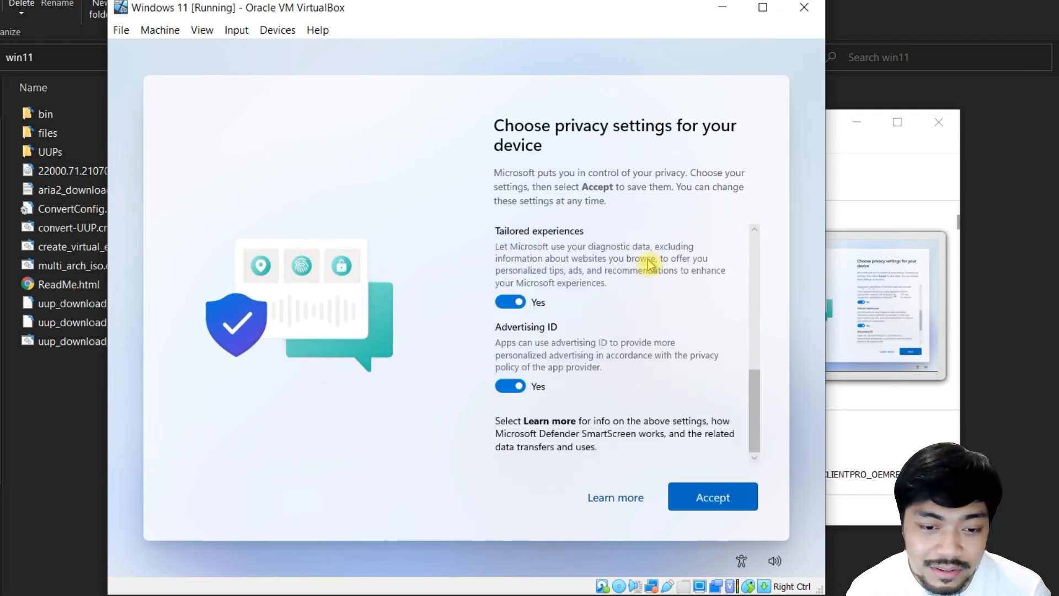
pyautogui.scroll(10, 643, 293)
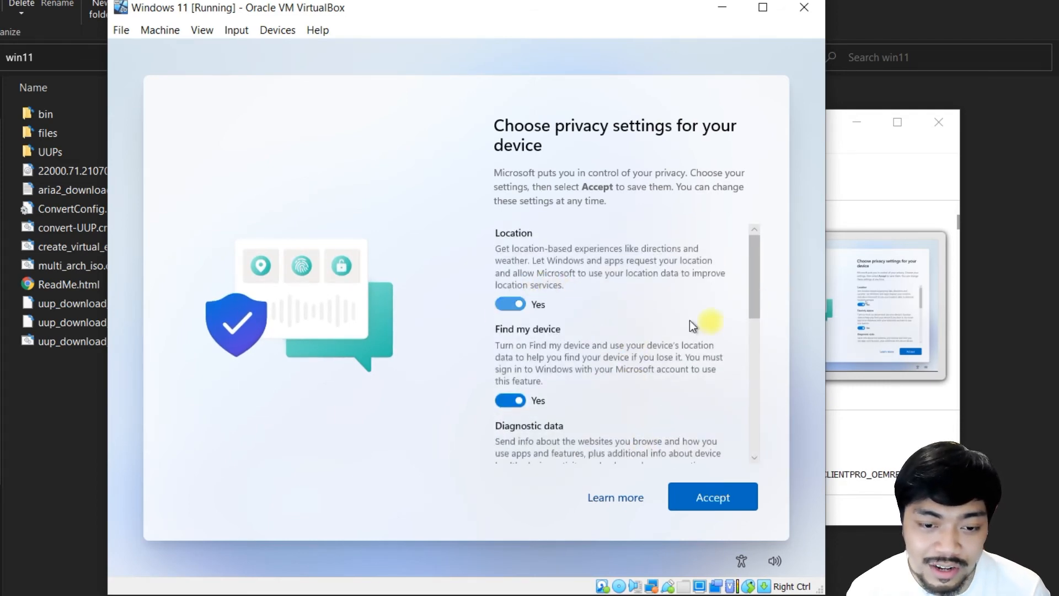
pyautogui.scroll(-5, 602, 319)
pyautogui.scroll(-3, 622, 326)
pyautogui.click(519, 380)
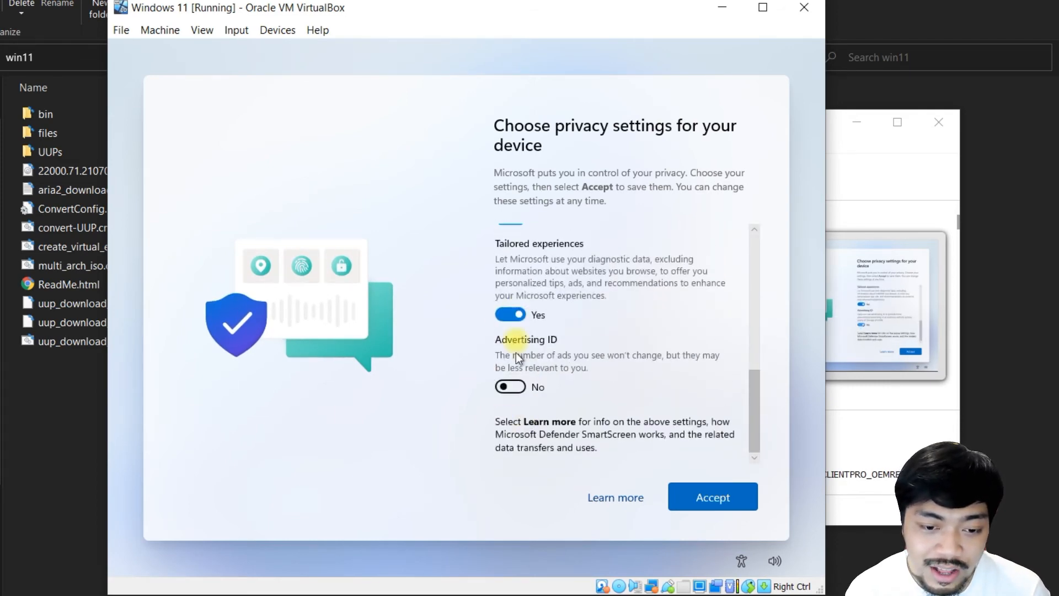
pyautogui.click(511, 312)
pyautogui.scroll(2, 568, 320)
pyautogui.click(509, 277)
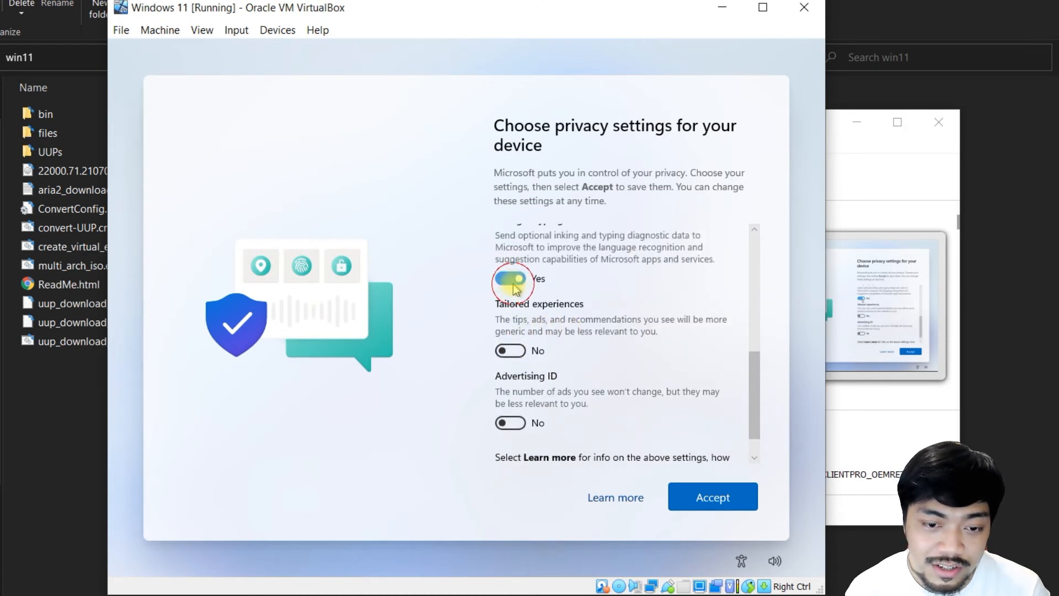
pyautogui.scroll(2, 626, 326)
pyautogui.click(511, 265)
# - Turn off Find my device and Location, check all the privacy choices and accept them to finish the setup
pyautogui.scroll(4, 650, 353)
pyautogui.click(517, 335)
pyautogui.scroll(1, 591, 331)
pyautogui.click(514, 278)
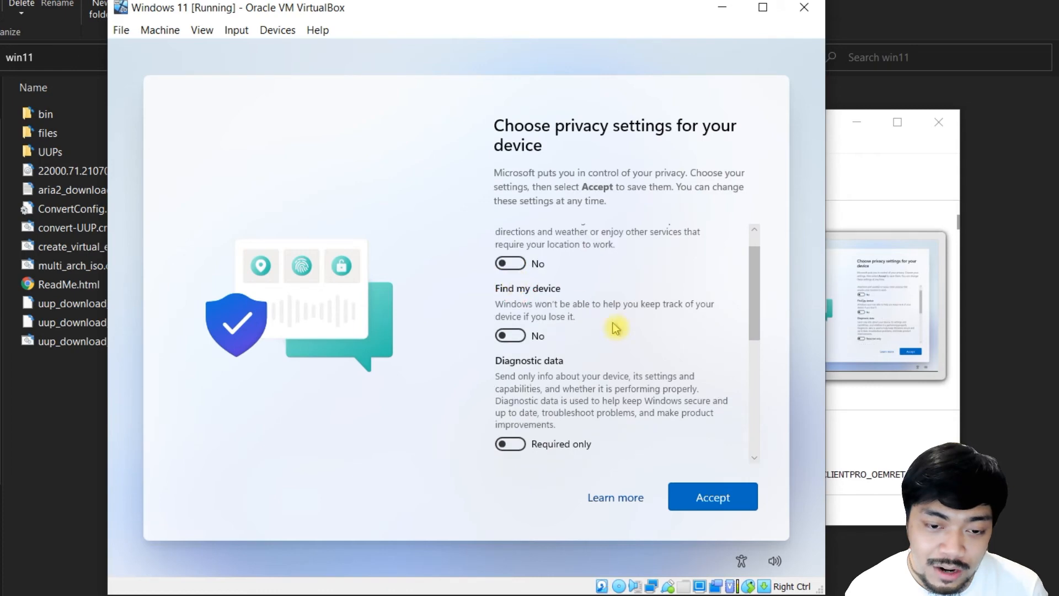
pyautogui.scroll(1, 624, 329)
pyautogui.scroll(-5, 646, 333)
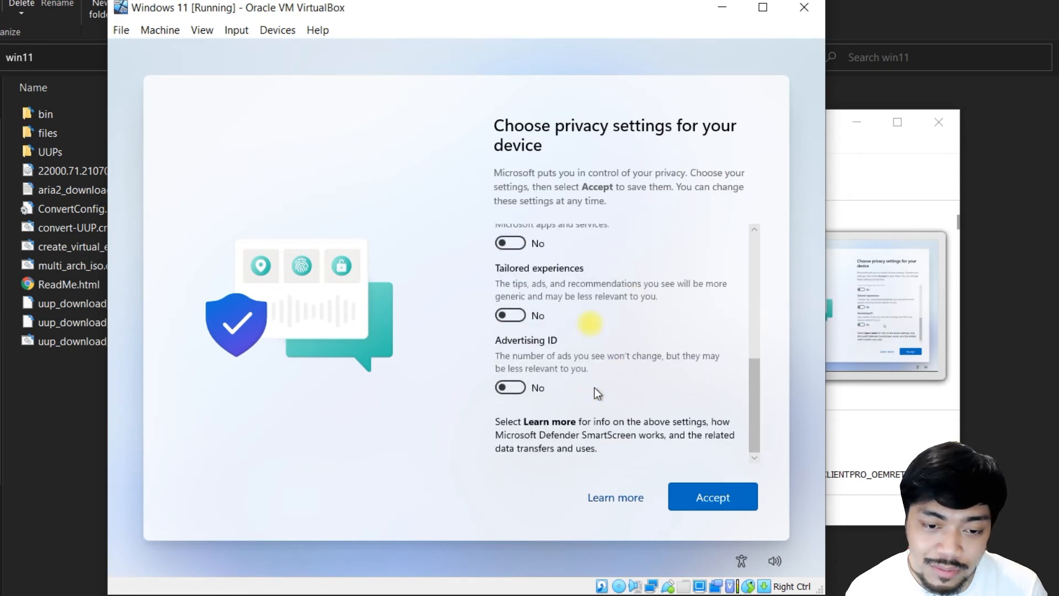
pyautogui.scroll(5, 678, 304)
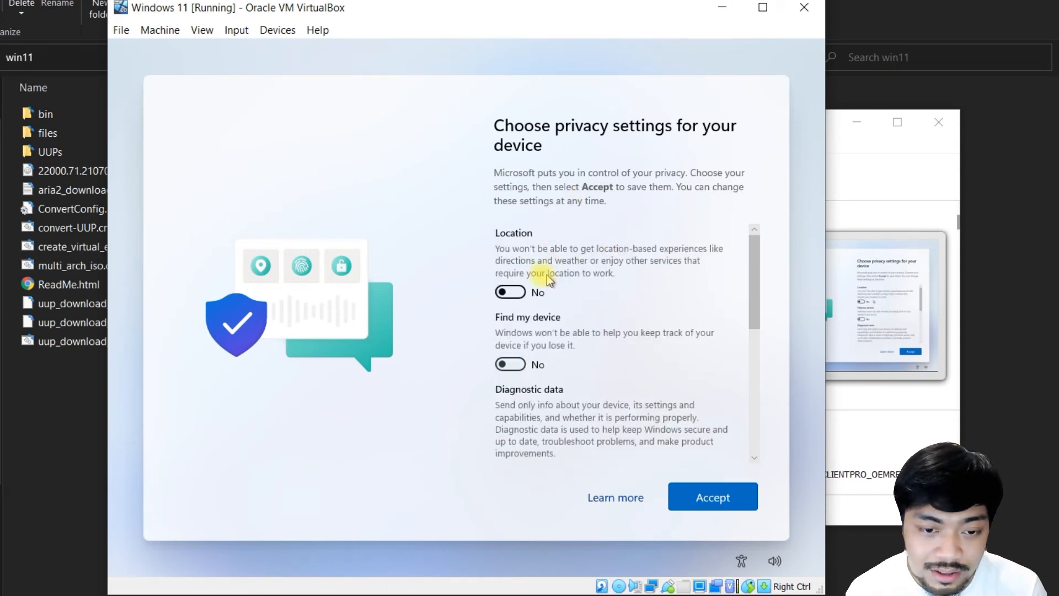
pyautogui.click(723, 490)
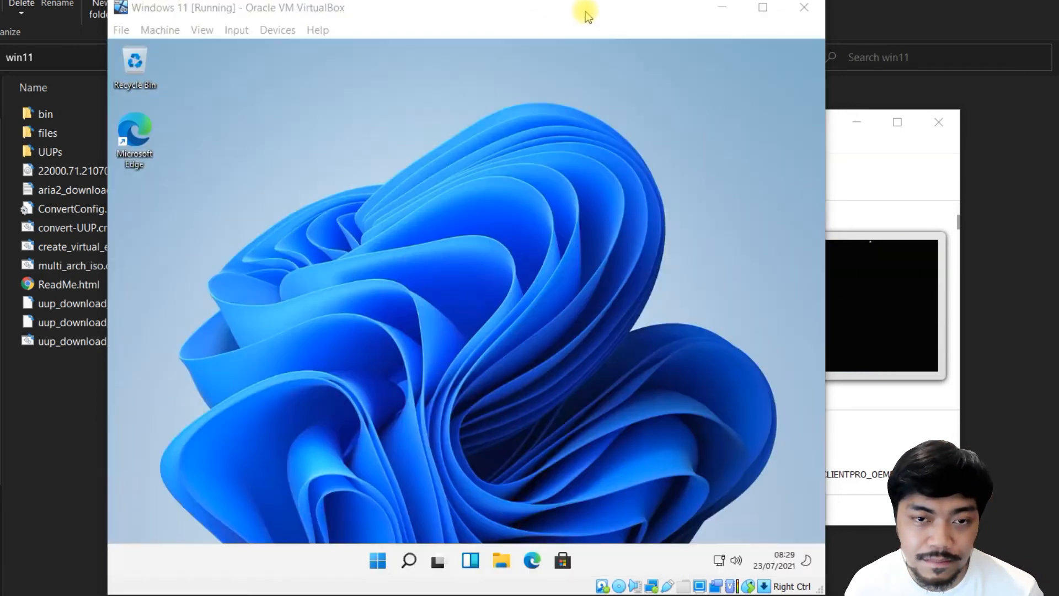
# - Examine the Start menu's pinned apps and the Search panel on the new Windows 11 desktop
pyautogui.click(586, 11)
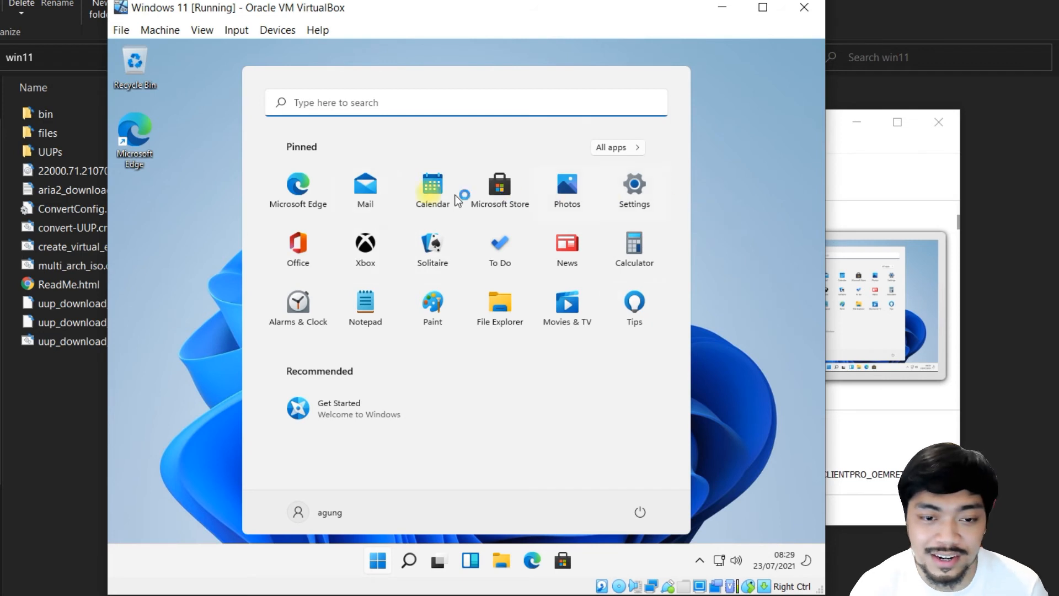
pyautogui.click(727, 462)
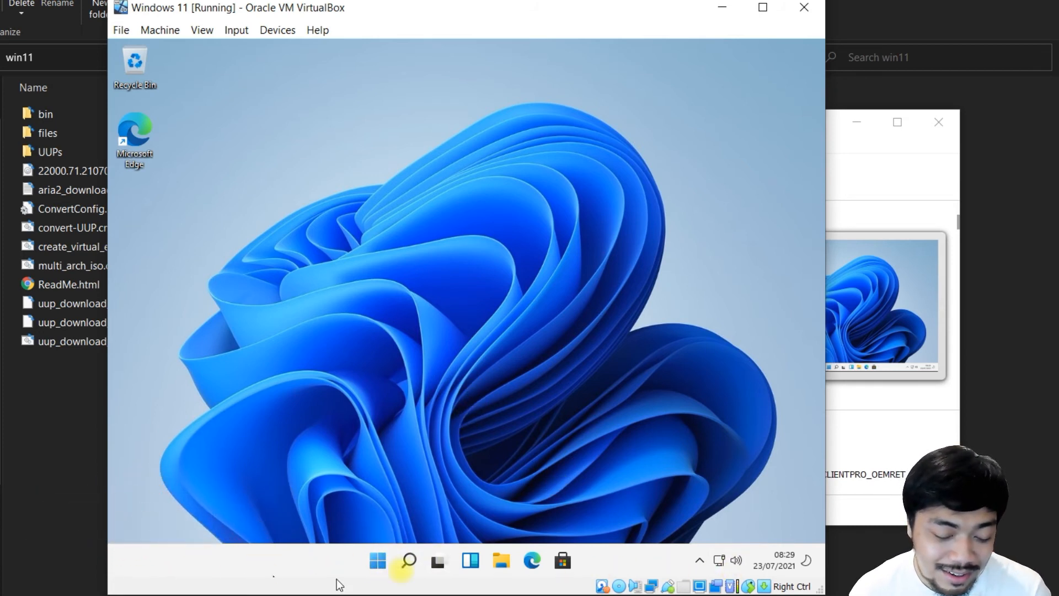
pyautogui.click(378, 563)
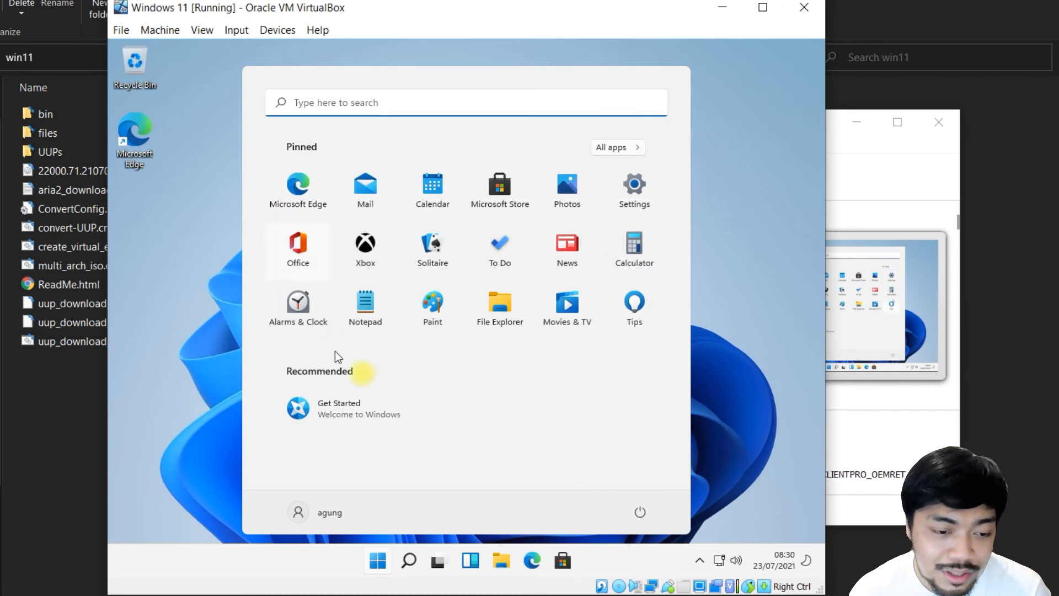
pyautogui.click(414, 570)
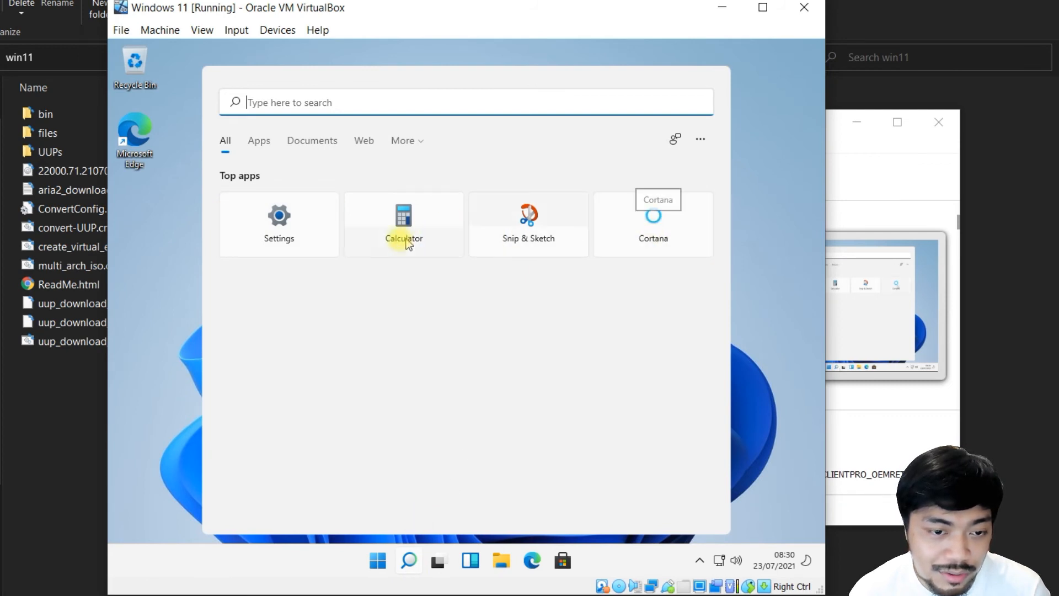
# - Open Settings and examine the System, Bluetooth & devices and Network & internet pages
pyautogui.click(286, 229)
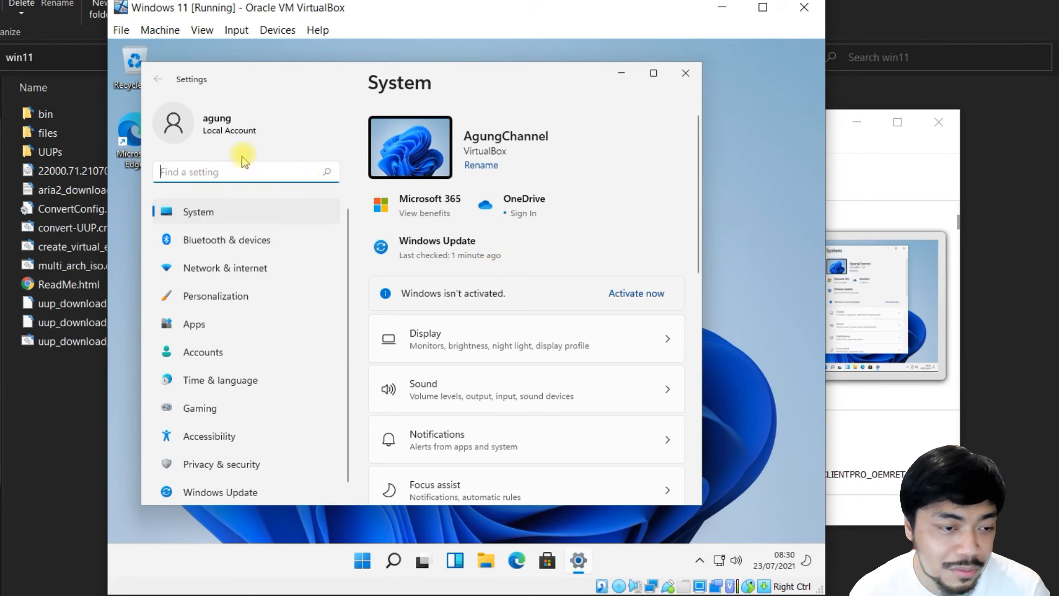
pyautogui.scroll(-5, 527, 199)
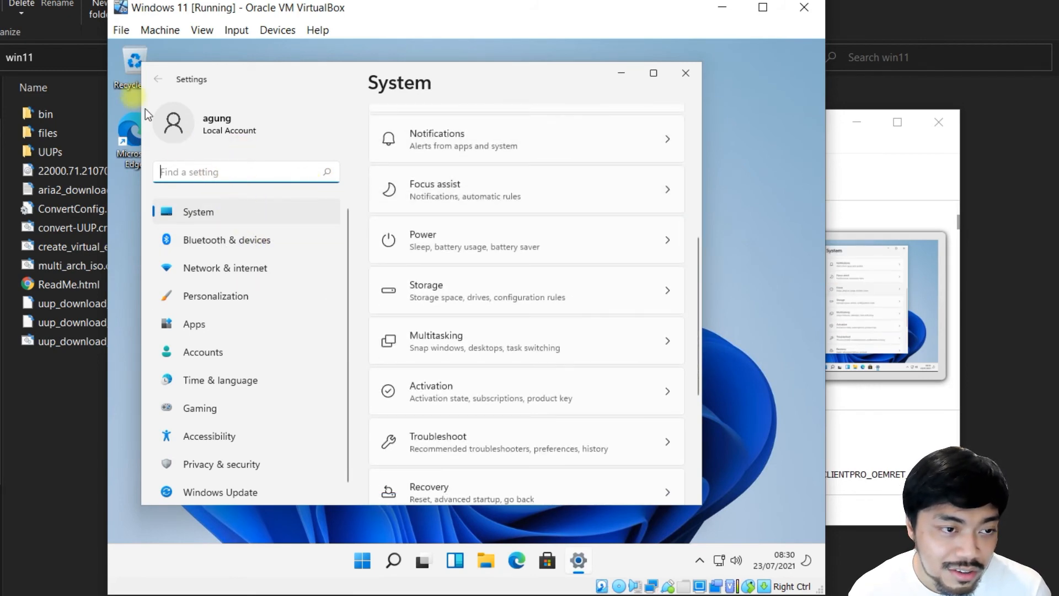
pyautogui.scroll(5, 595, 229)
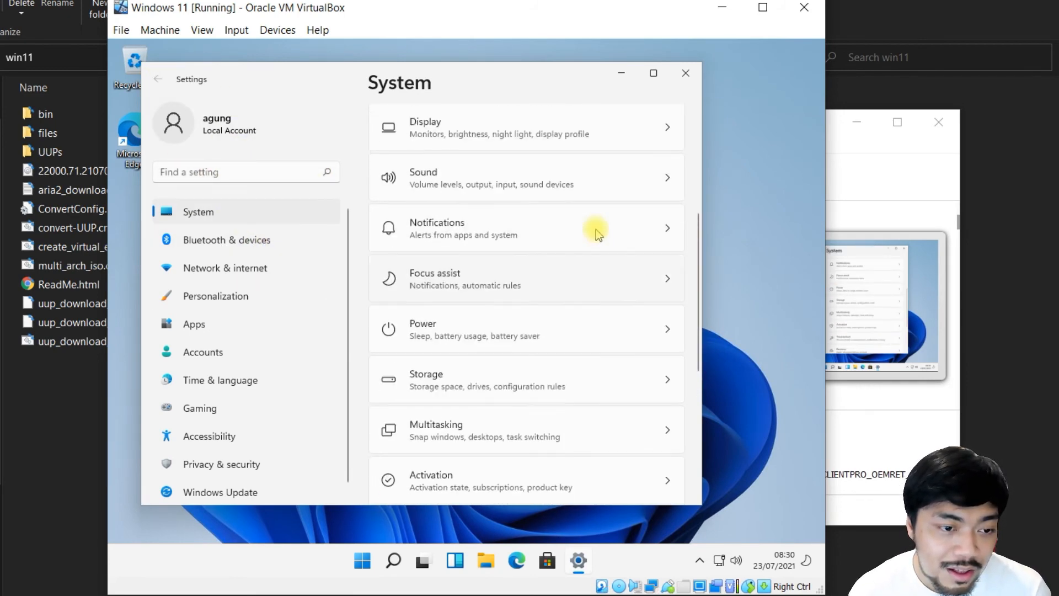
pyautogui.scroll(-5, 568, 216)
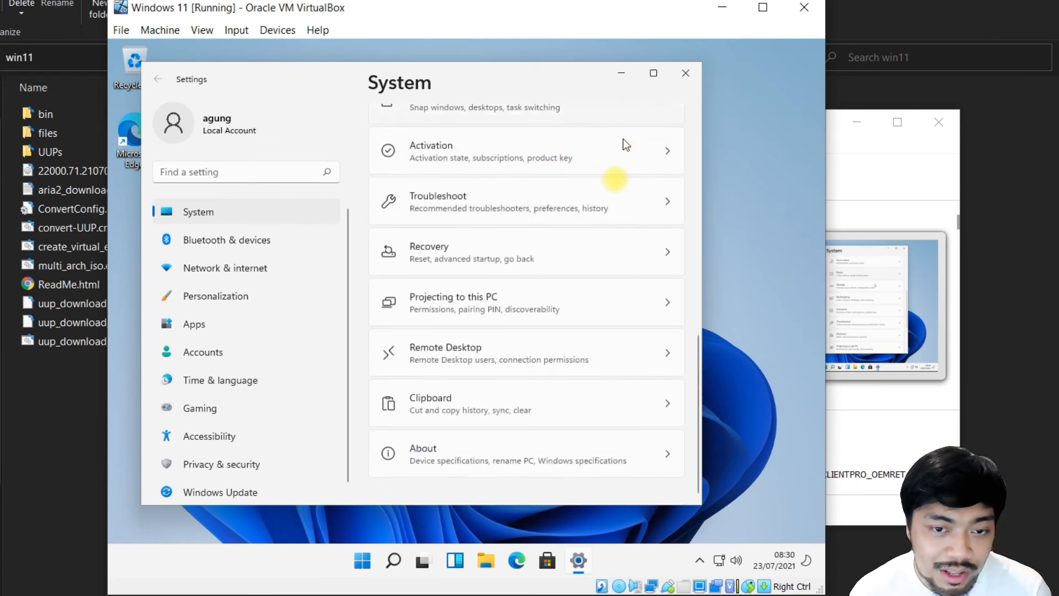
pyautogui.scroll(5, 442, 231)
pyautogui.click(225, 238)
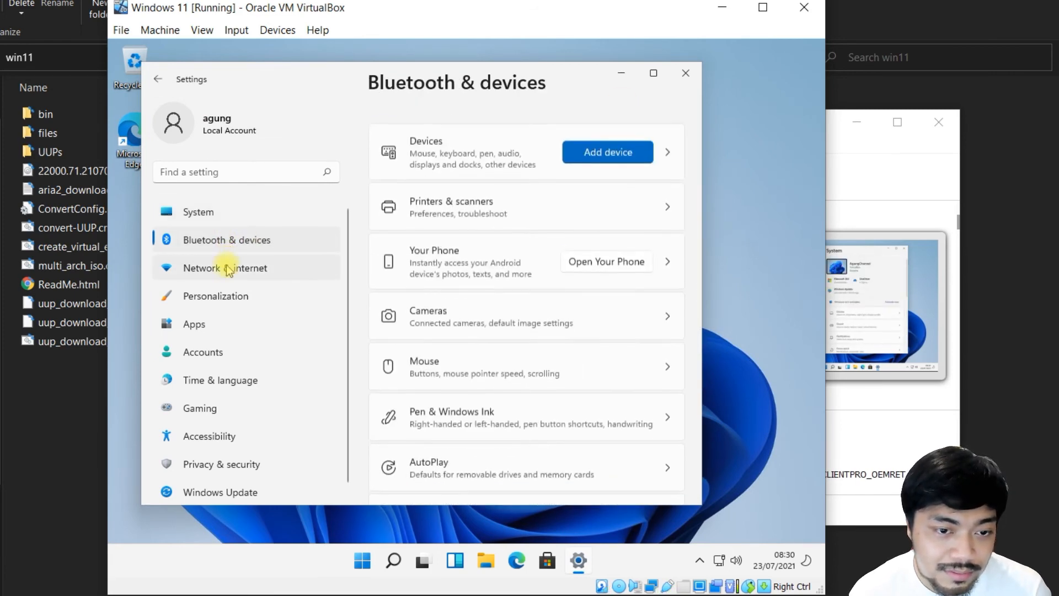
pyautogui.click(225, 268)
pyautogui.click(240, 217)
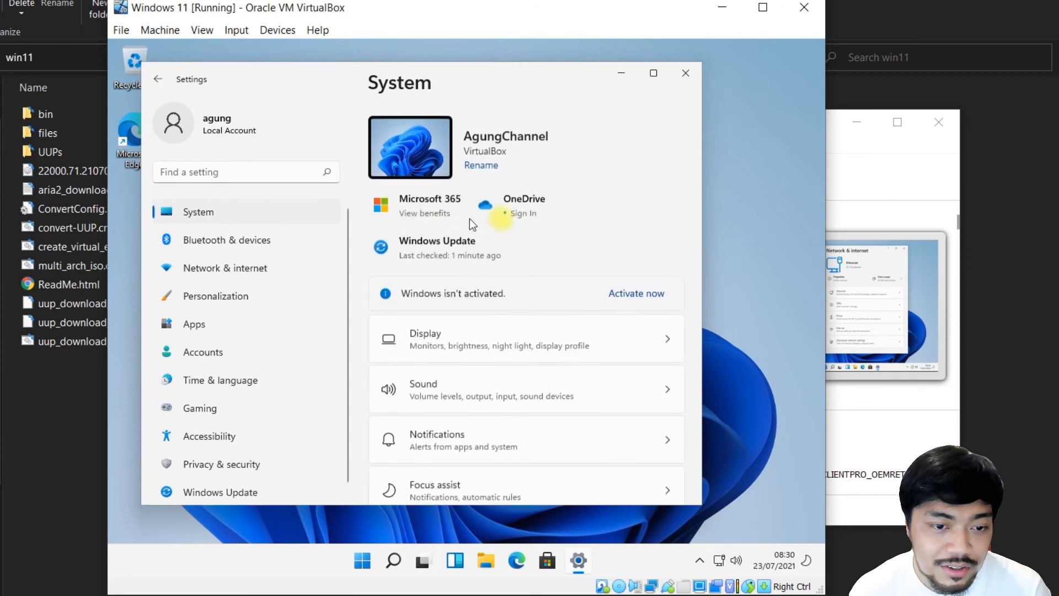
pyautogui.scroll(-5, 580, 257)
pyautogui.scroll(5, 582, 275)
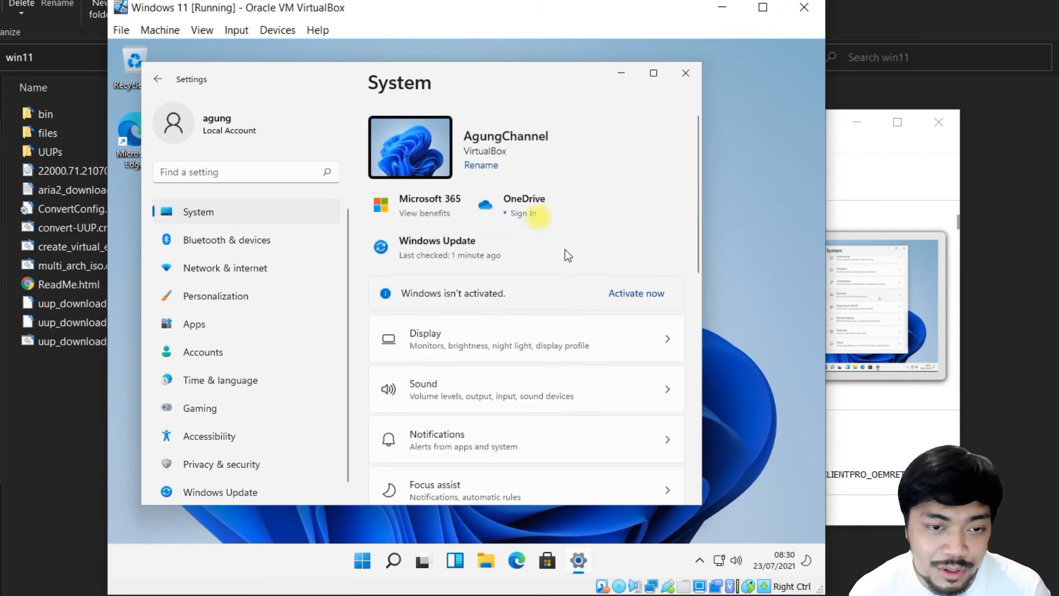
# - Try a display resolution of 1280 × 1024, and settle on 1152 × 864, keeping the changed display settings
pyautogui.click(531, 348)
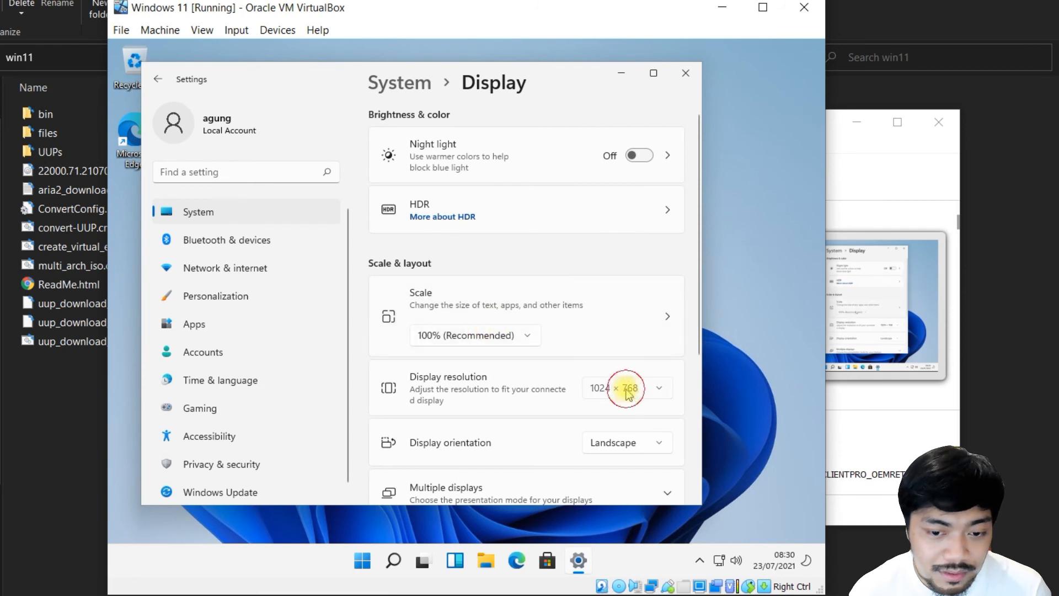
pyautogui.click(627, 389)
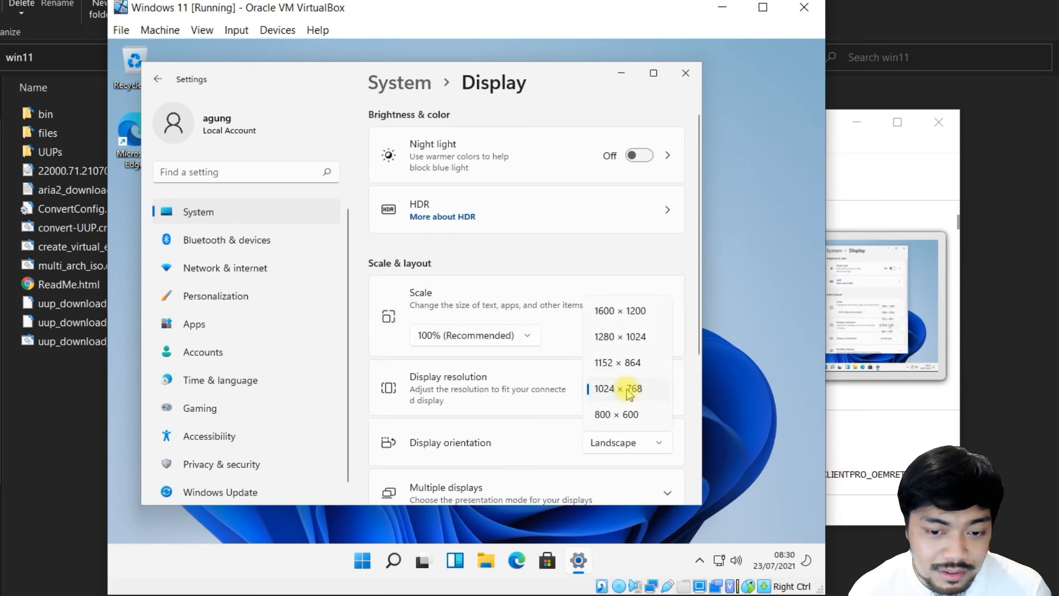
pyautogui.click(640, 339)
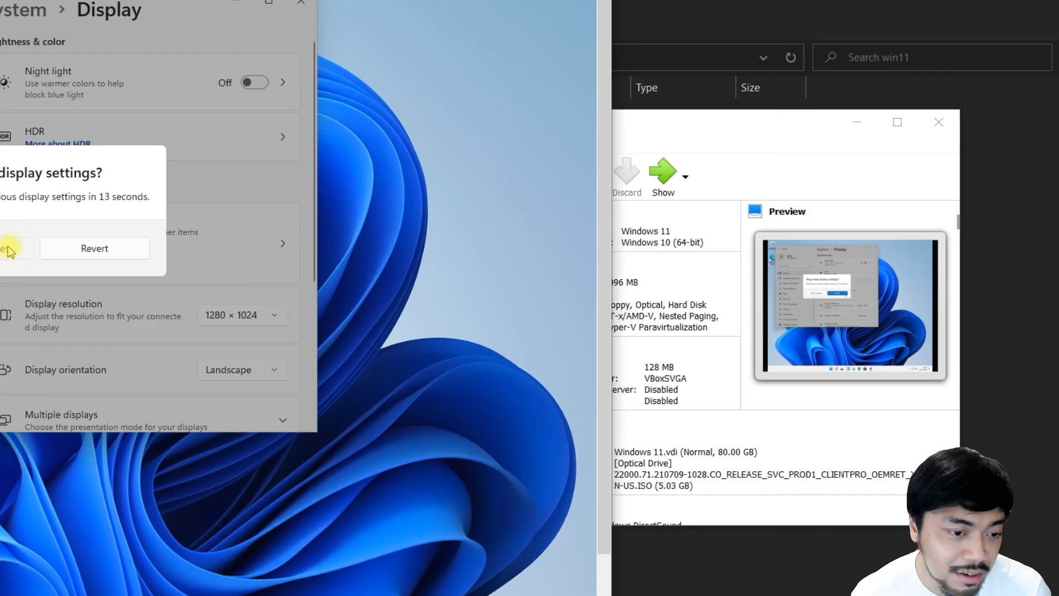
pyautogui.click(12, 246)
pyautogui.click(248, 314)
pyautogui.click(247, 343)
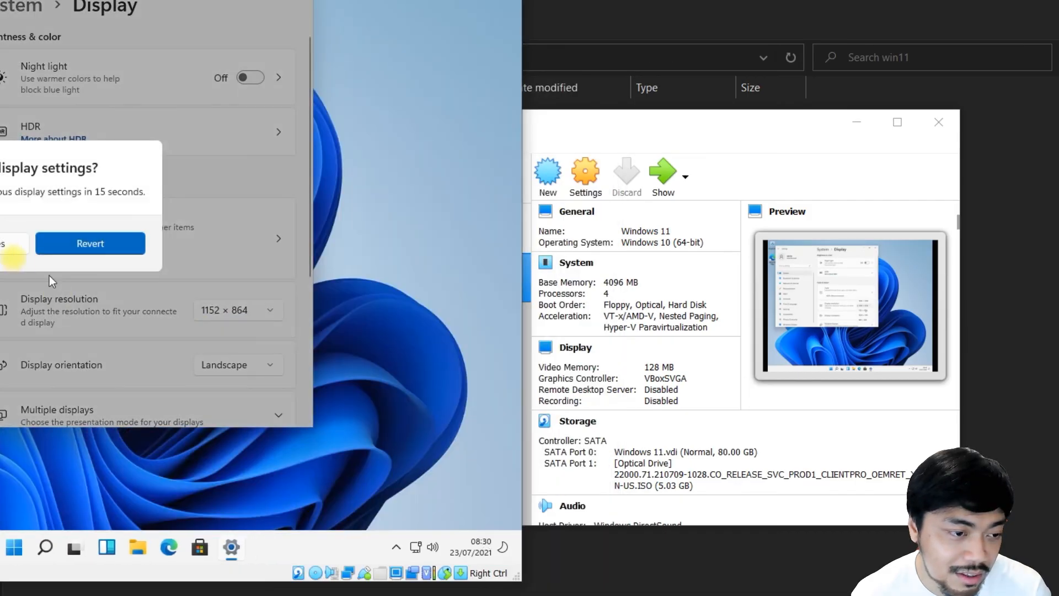
pyautogui.click(11, 246)
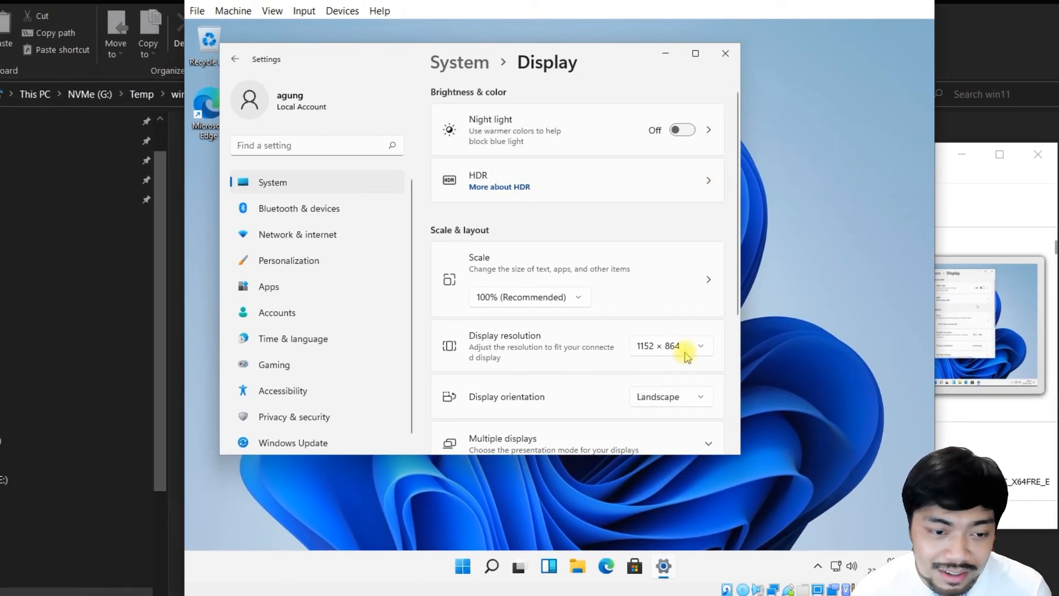
# - Look through the remaining Display settings, including the Multiple displays section and the Graphics page, and return to Display
pyautogui.scroll(-5, 591, 338)
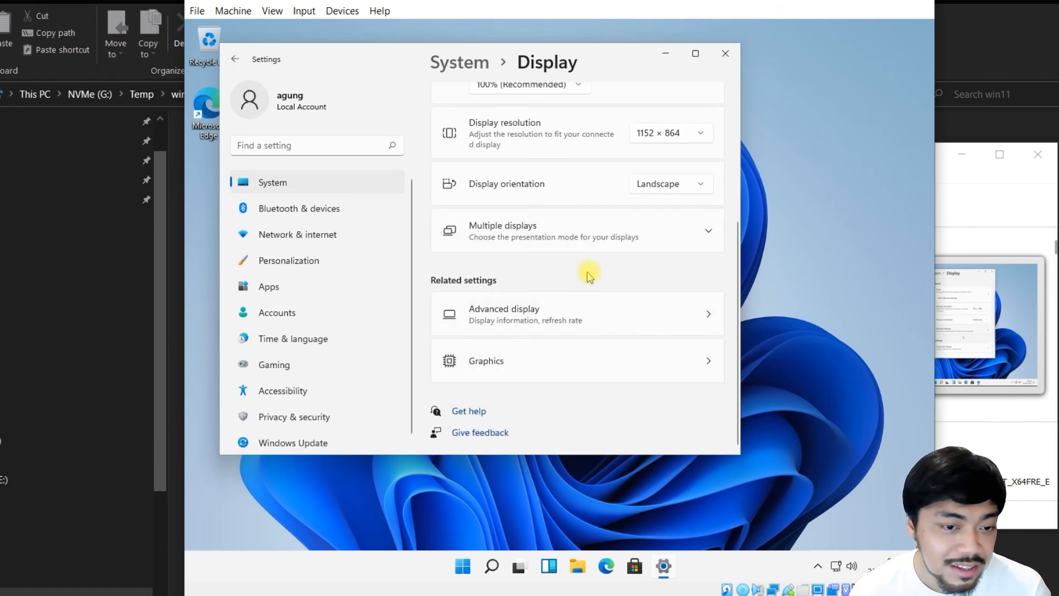
pyautogui.click(696, 232)
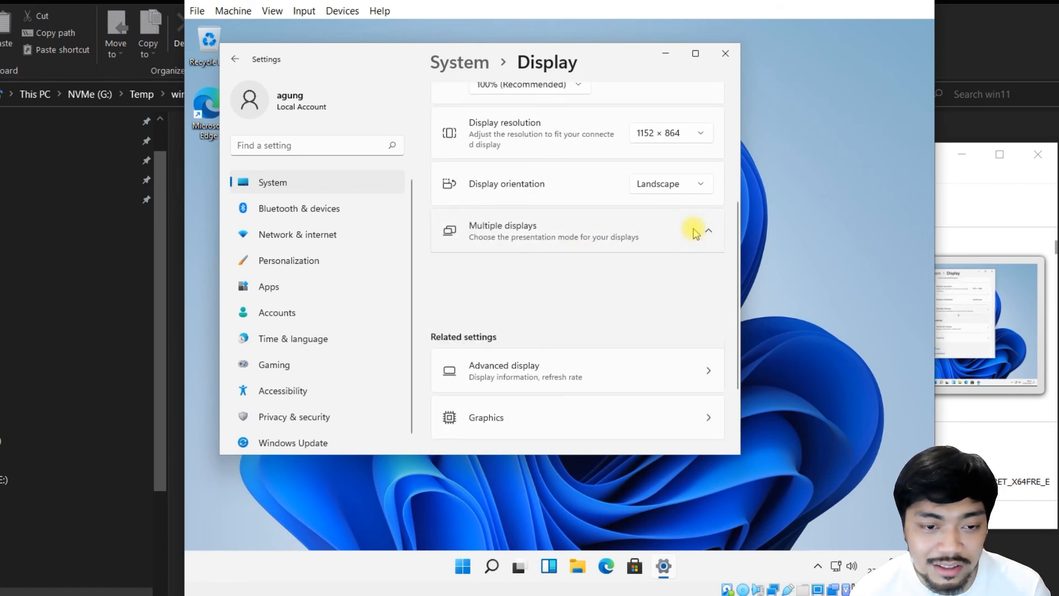
pyautogui.click(695, 231)
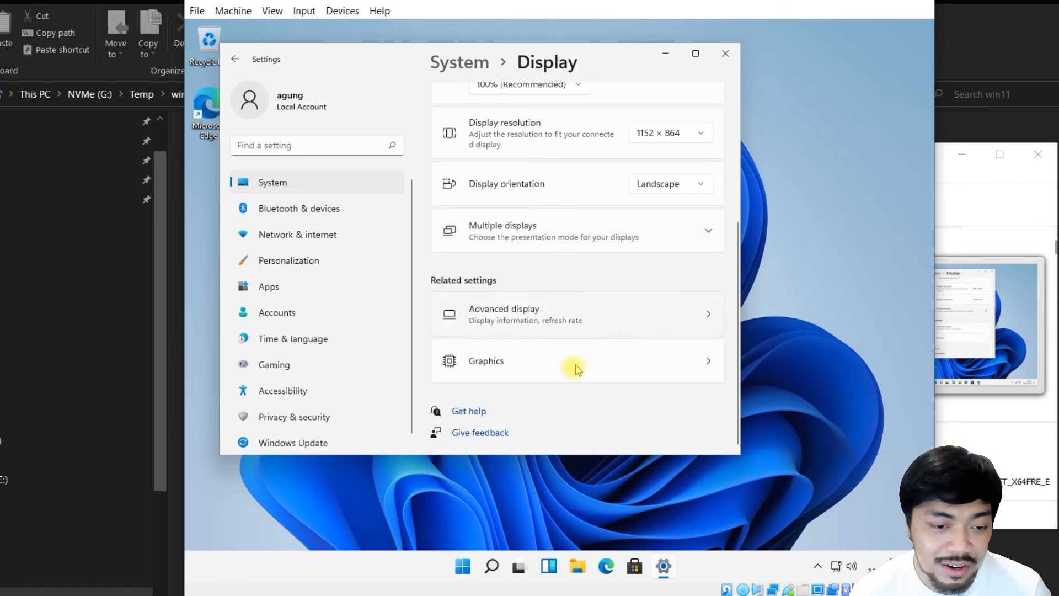
pyautogui.click(595, 362)
pyautogui.click(234, 59)
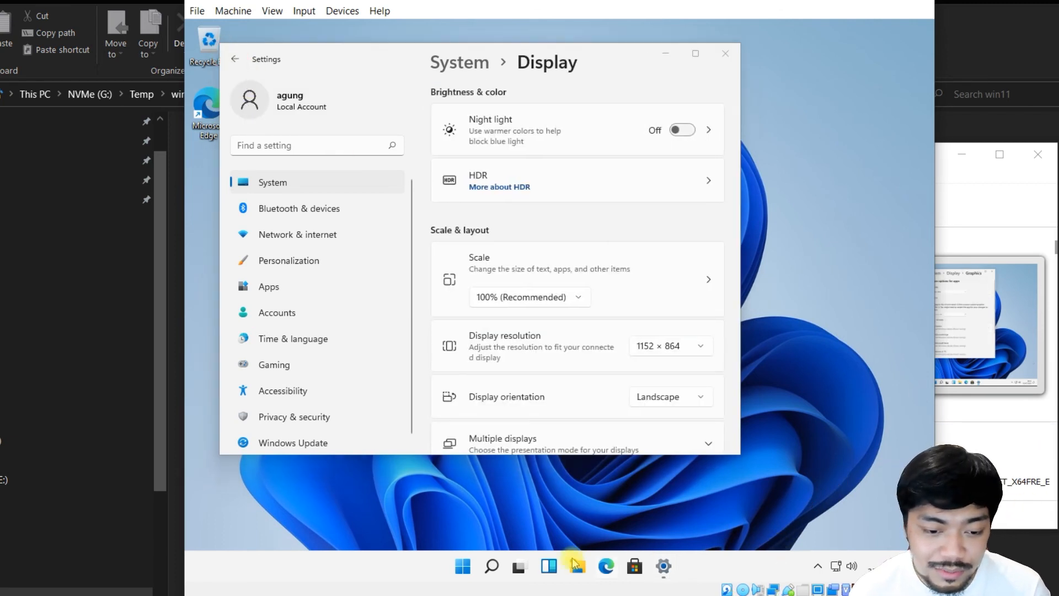
# - Open File Explorer and view the folders and drives under This PC
pyautogui.click(577, 568)
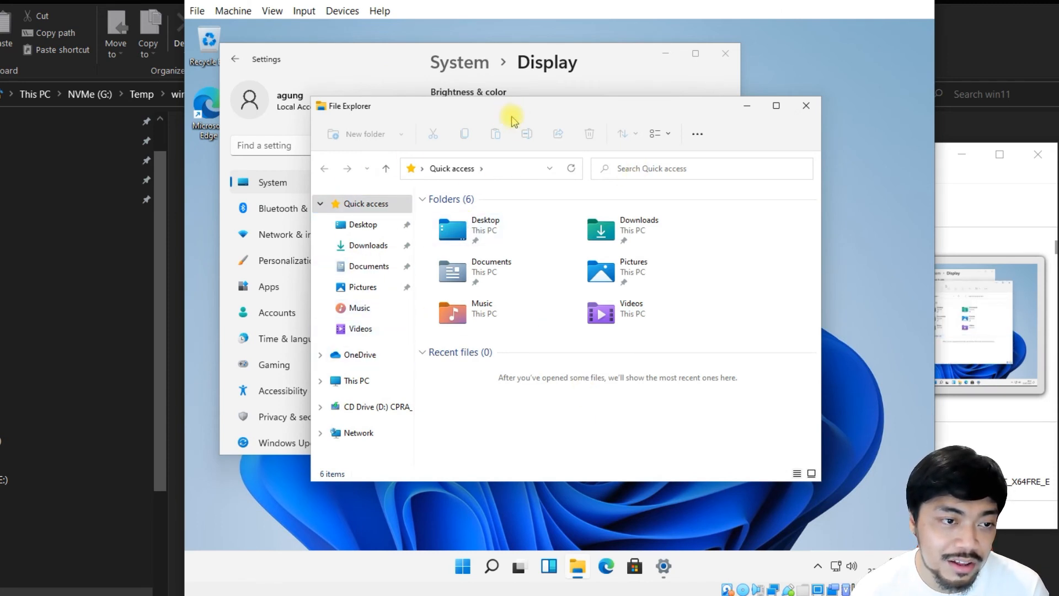
pyautogui.click(356, 381)
pyautogui.click(599, 430)
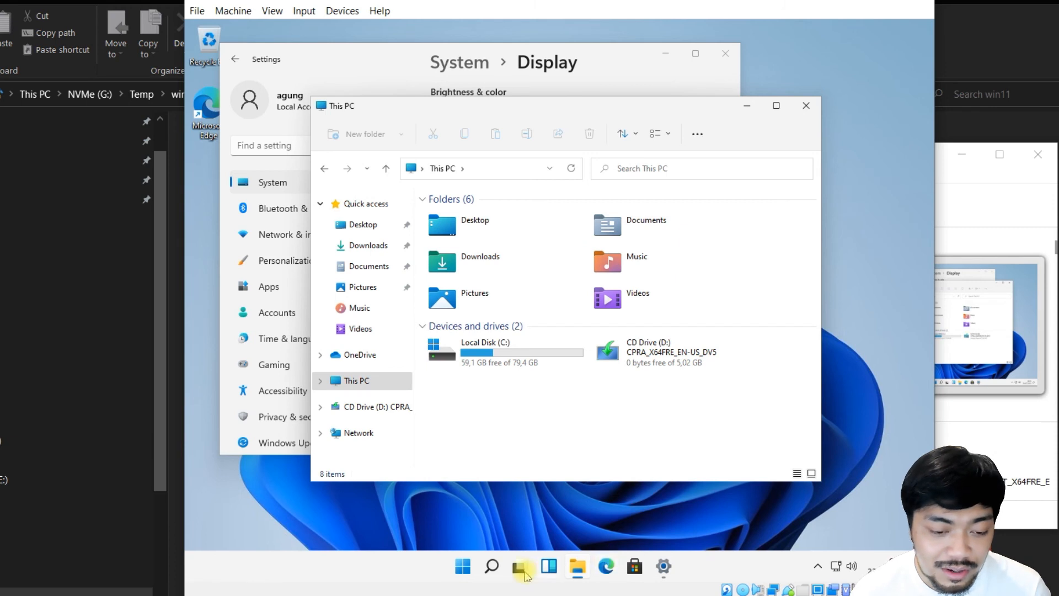
# - View the Widgets panel, close it and minimize the File Explorer window
pyautogui.click(546, 571)
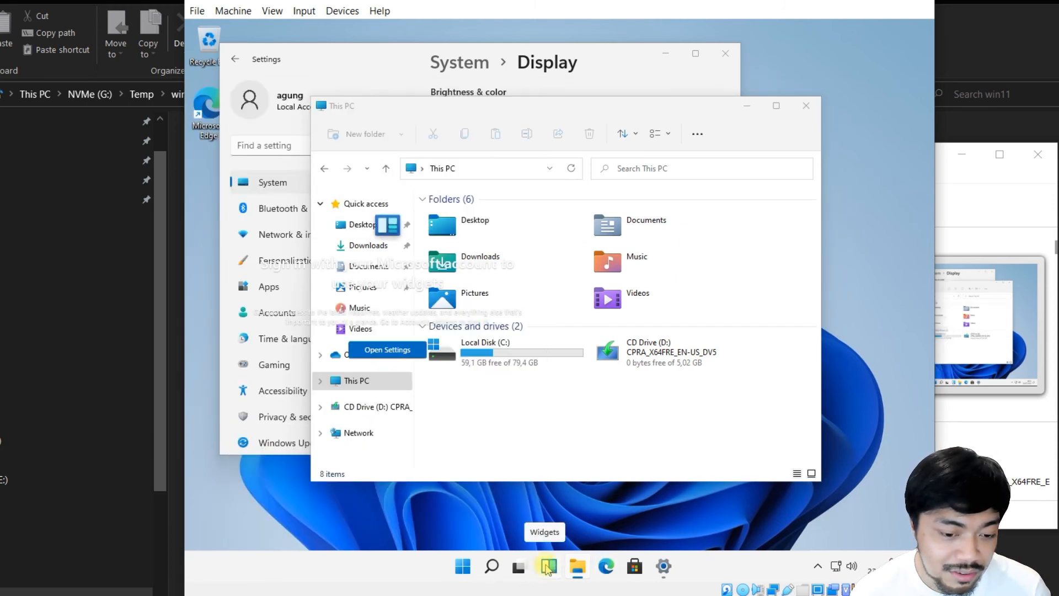
pyautogui.click(547, 570)
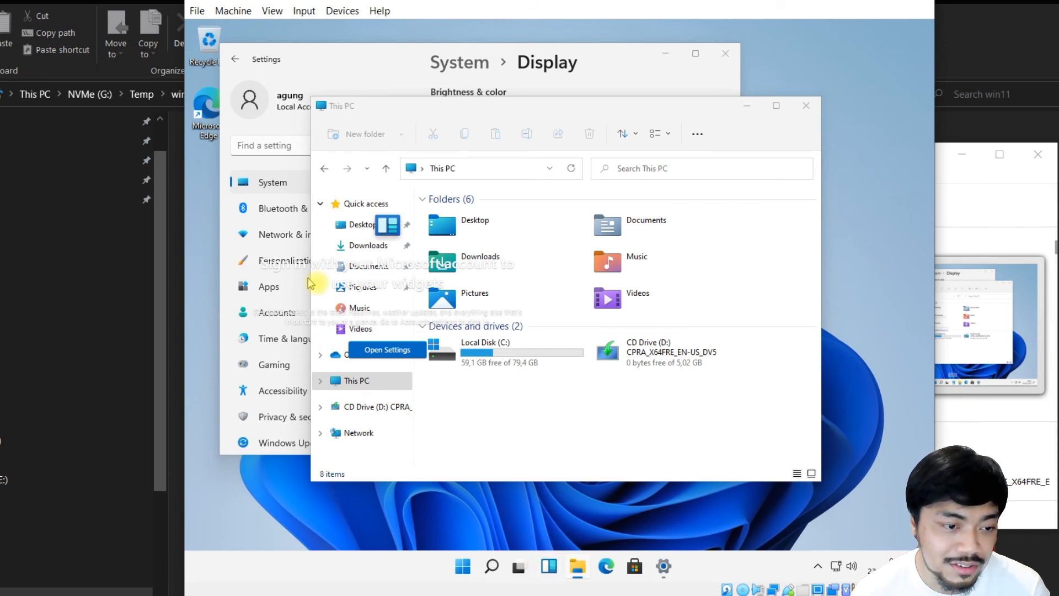
pyautogui.click(586, 442)
pyautogui.click(547, 570)
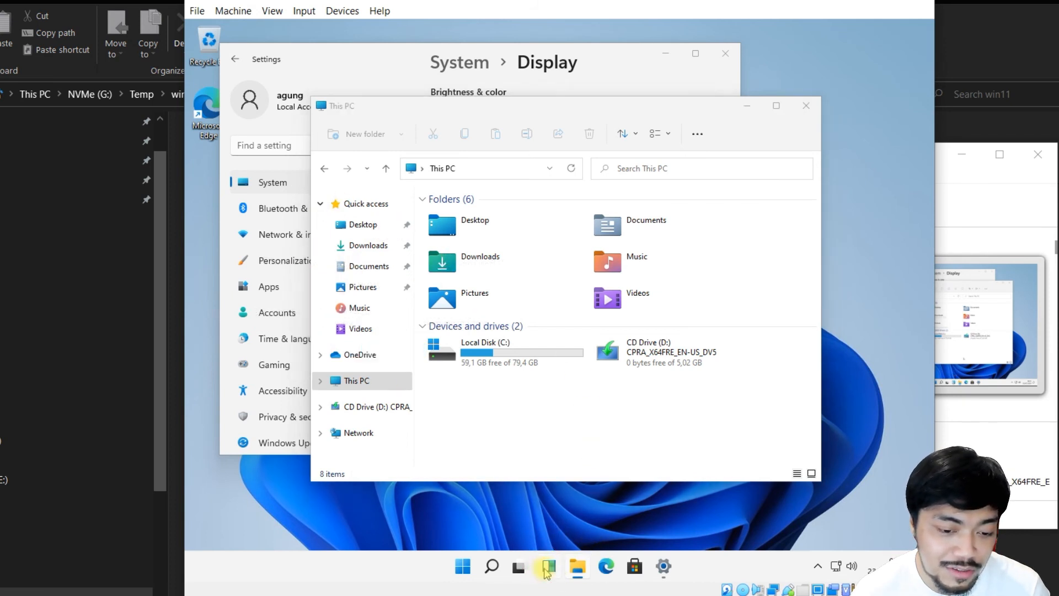
pyautogui.click(574, 573)
# - Launch Microsoft Edge, look through its welcome setup pages and dismiss the setup without signing in
pyautogui.click(605, 568)
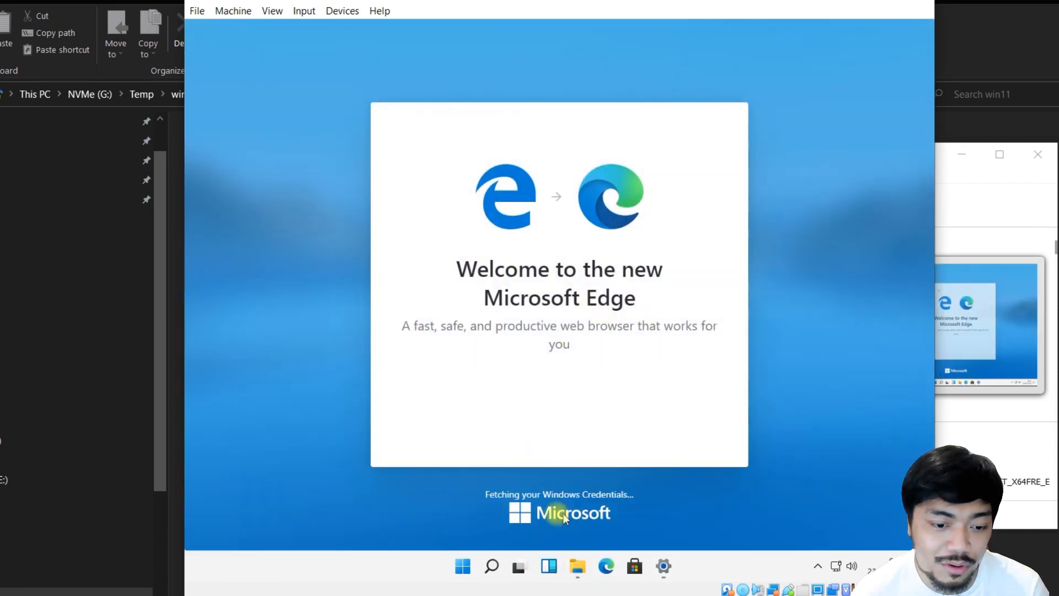
pyautogui.moveTo(591, 293); pyautogui.dragTo(598, 301)
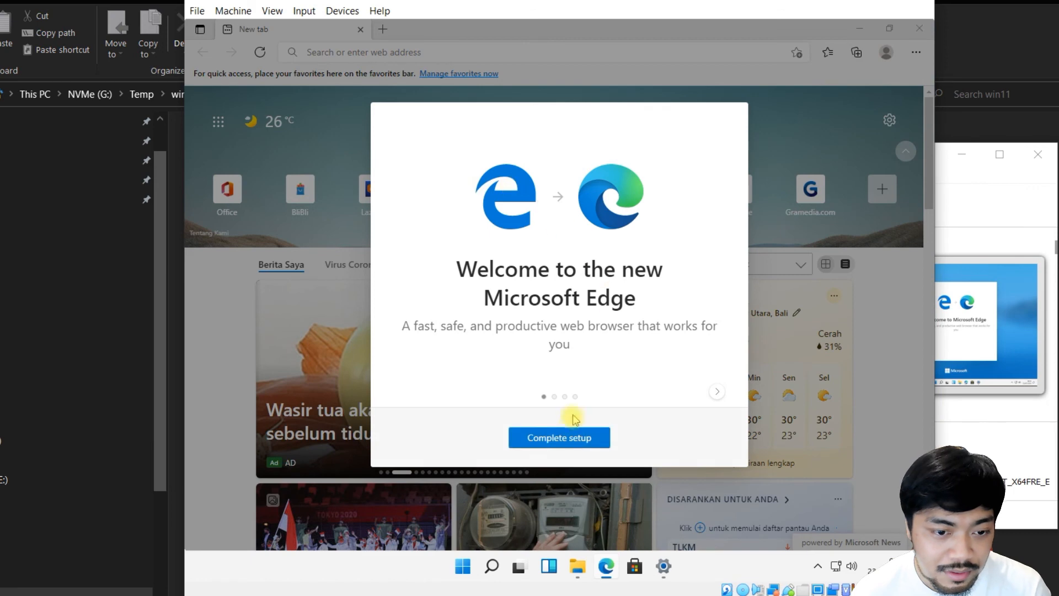
pyautogui.click(559, 438)
pyautogui.click(681, 446)
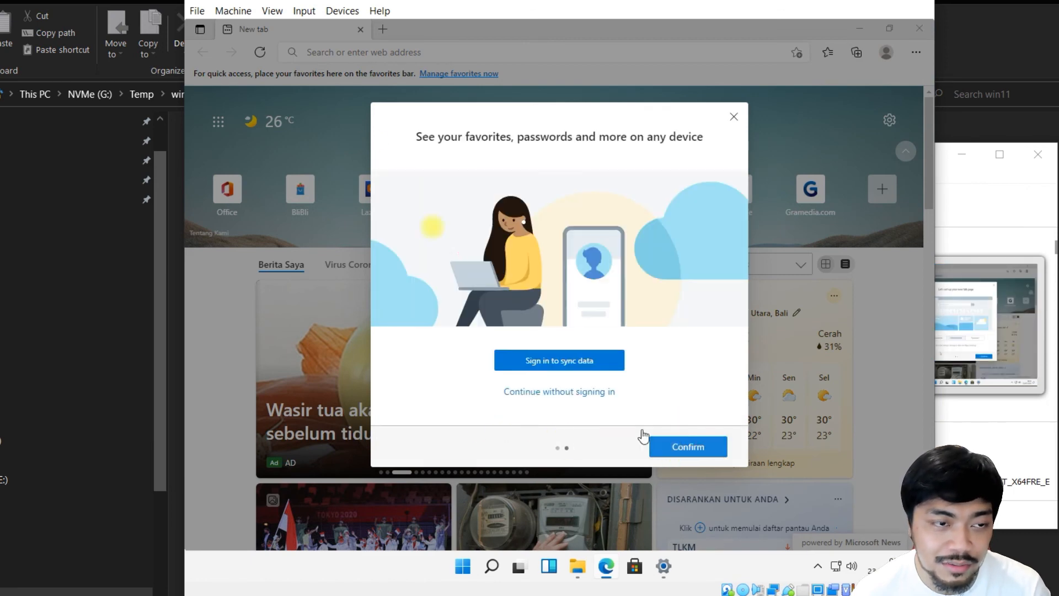
pyautogui.click(442, 444)
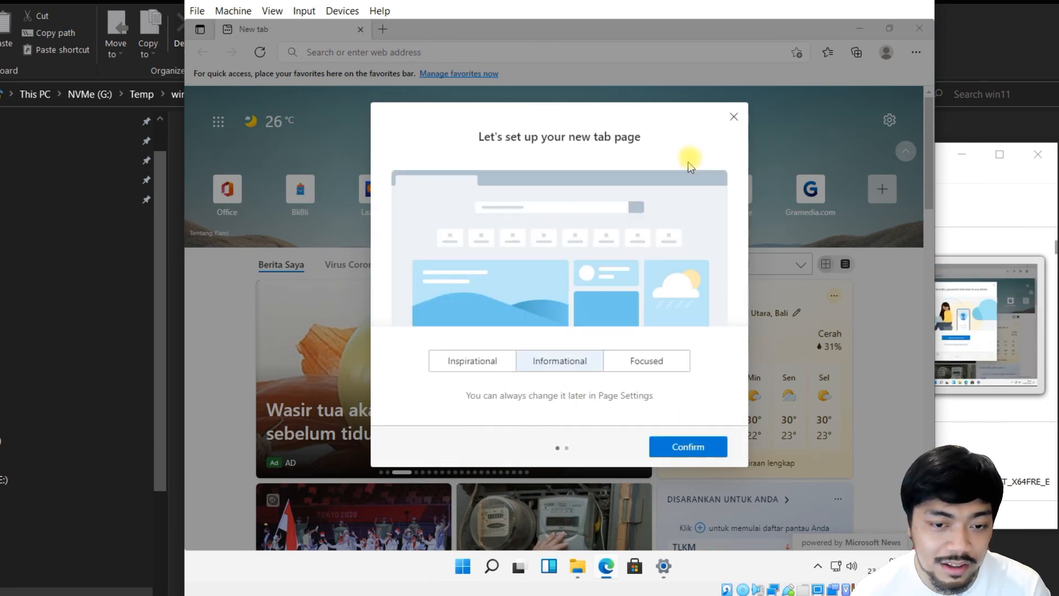
pyautogui.click(734, 114)
# - Load YouTube from the shortcut on a new browser tab, and close both the browser and the Settings window
pyautogui.click(426, 53)
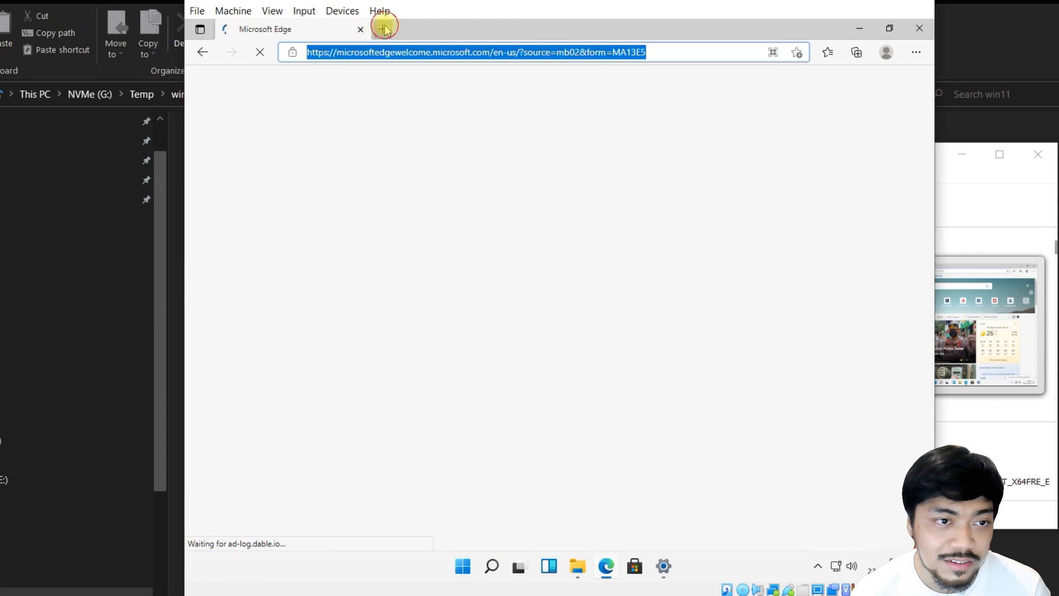
pyautogui.click(384, 28)
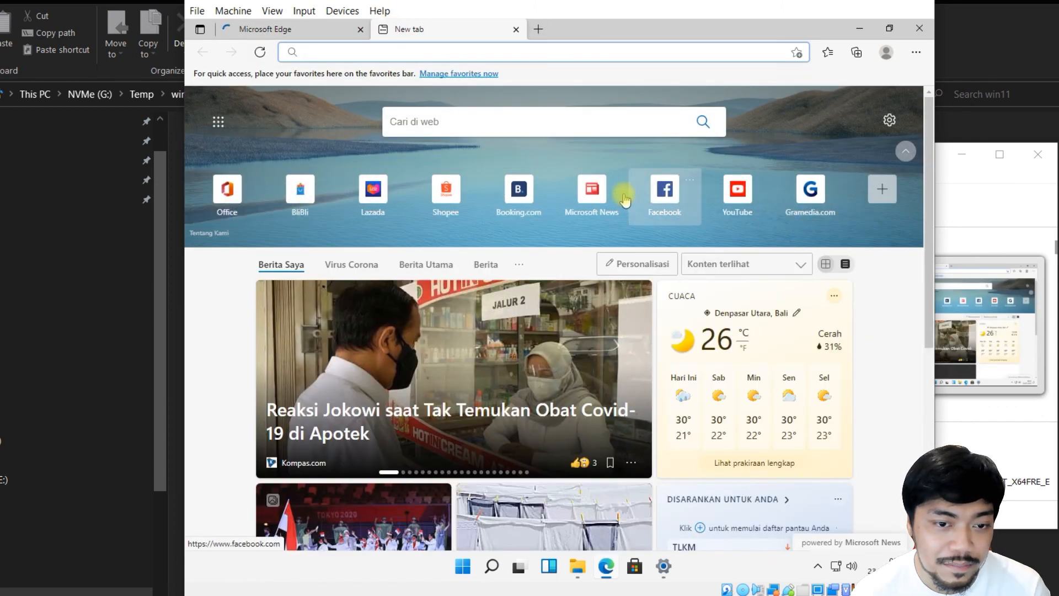
pyautogui.click(720, 194)
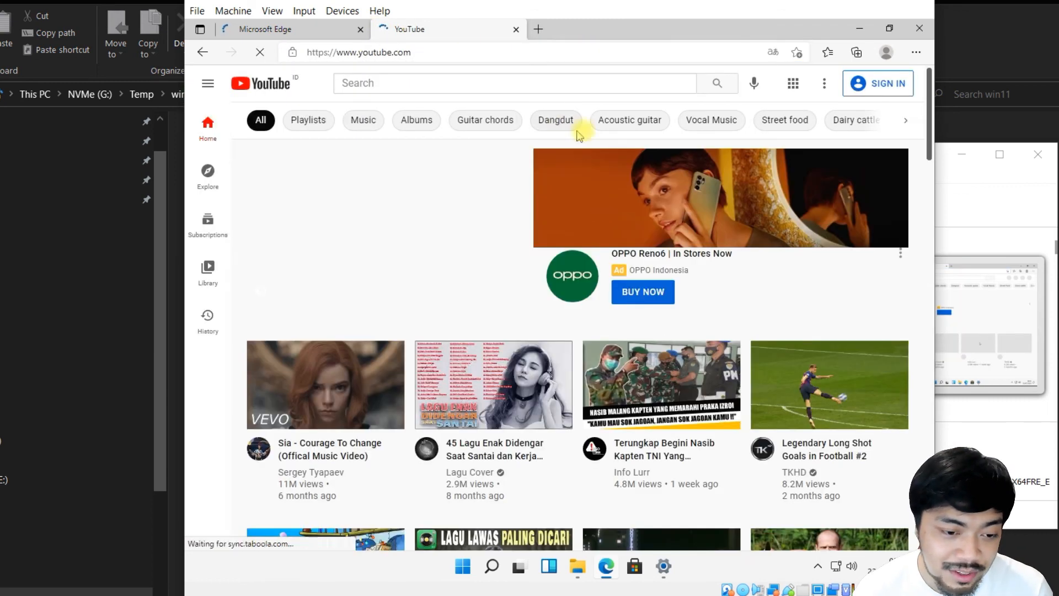
pyautogui.click(919, 28)
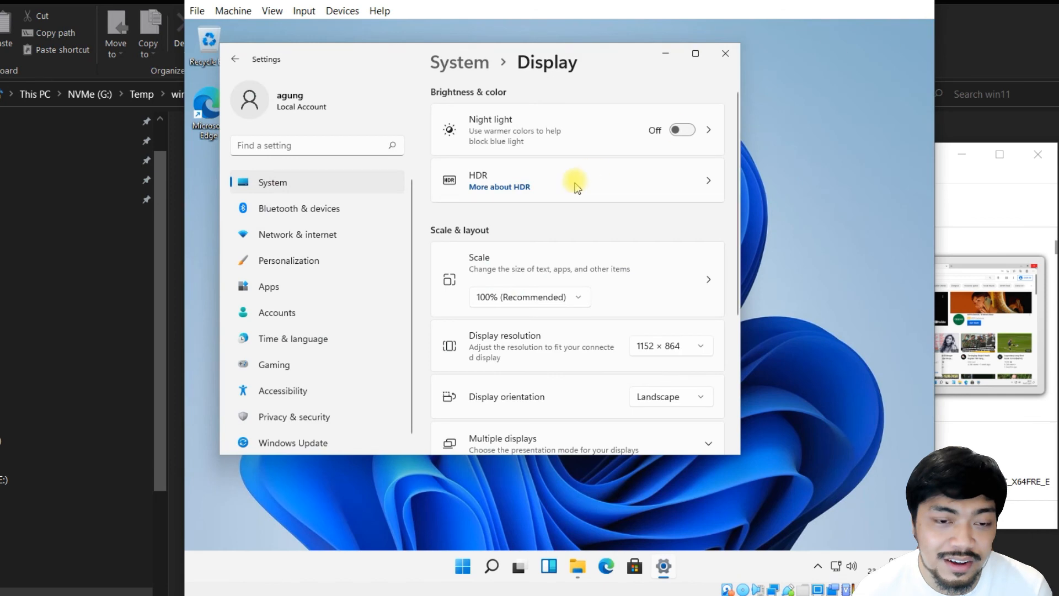
pyautogui.click(720, 56)
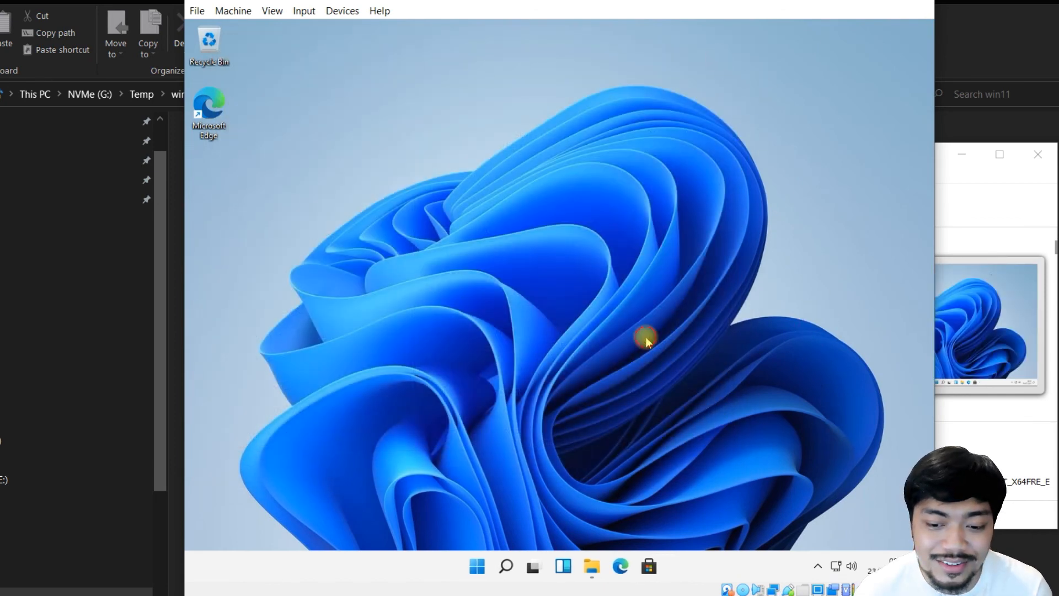
# - Examine the hidden system tray icons and the desktop context menu, including its View options
pyautogui.click(821, 566)
pyautogui.click(820, 566)
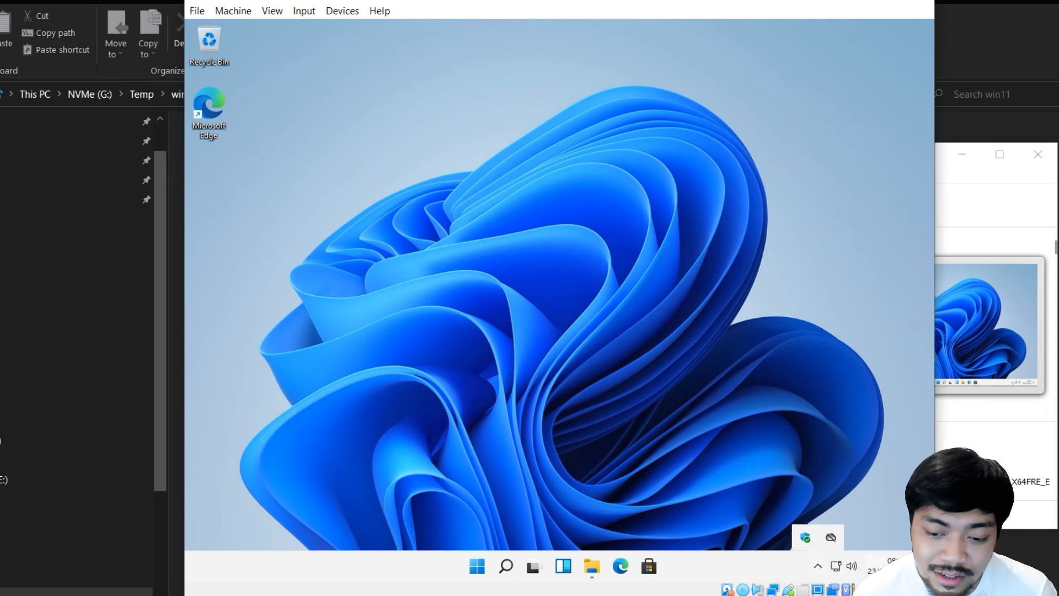
pyautogui.rightClick(608, 201)
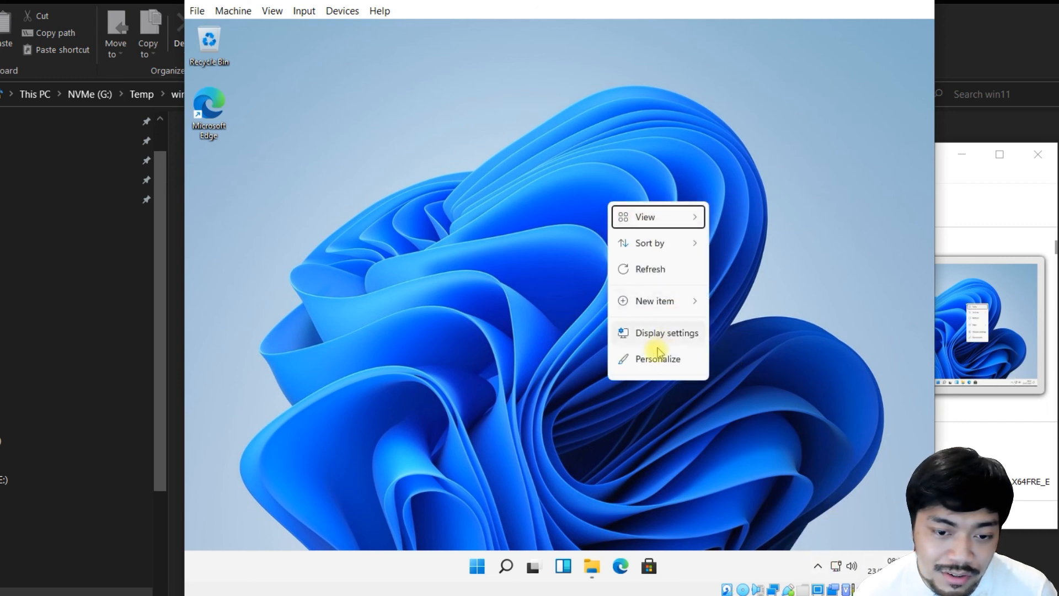
pyautogui.rightClick(469, 94)
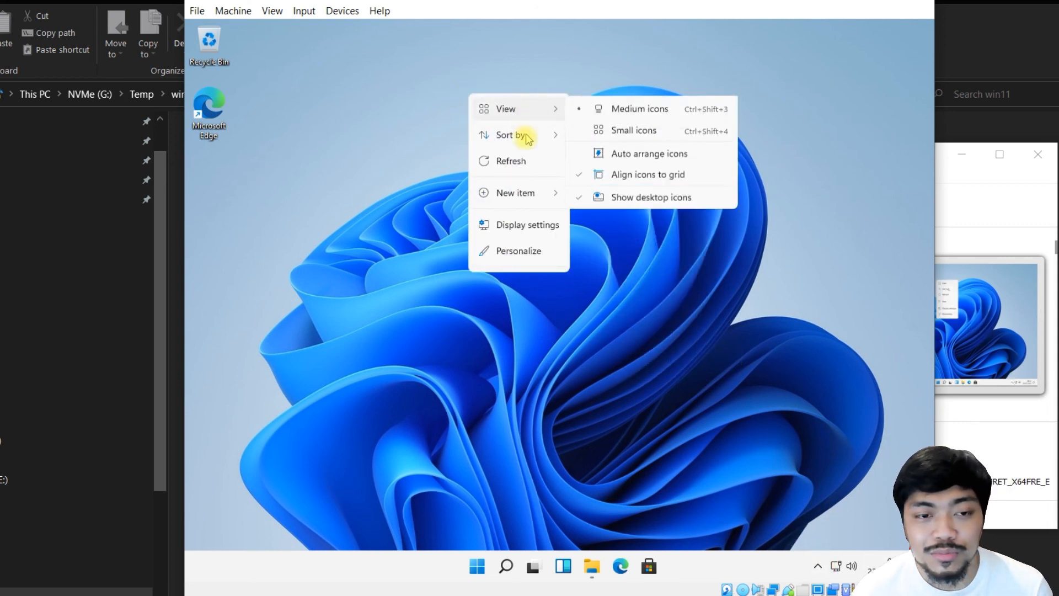
pyautogui.click(403, 144)
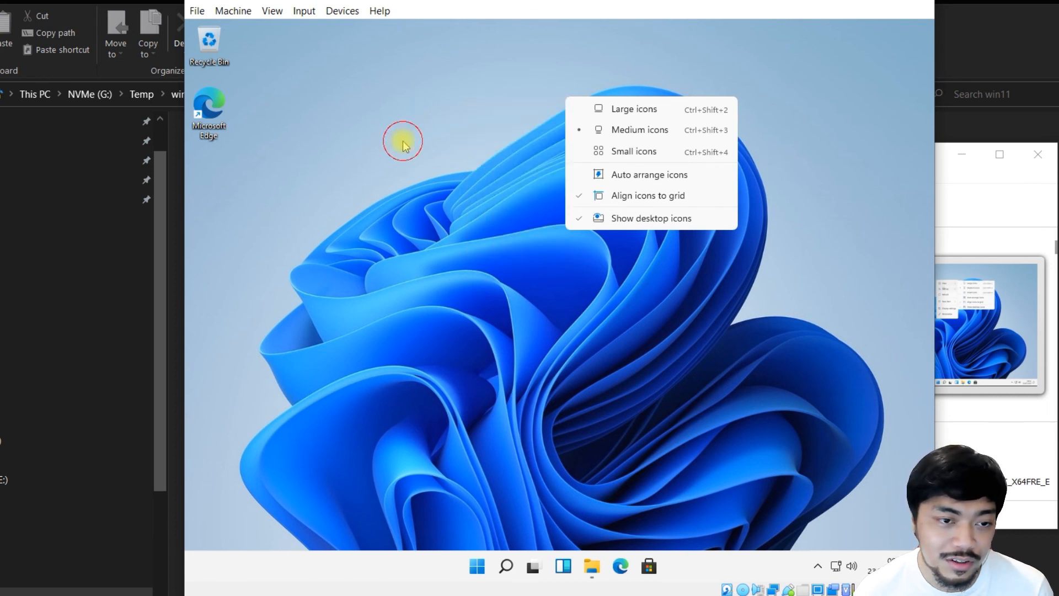
pyautogui.rightClick(404, 144)
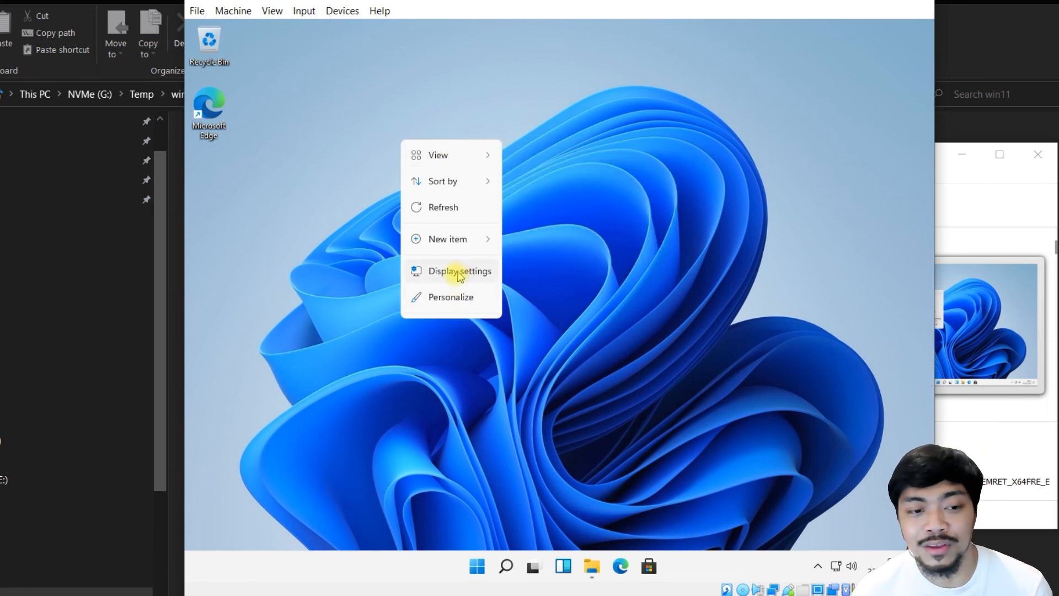
# - Open the desktop's Personalization settings and apply the dark Windows theme with the blue bloom wallpaper
pyautogui.click(444, 297)
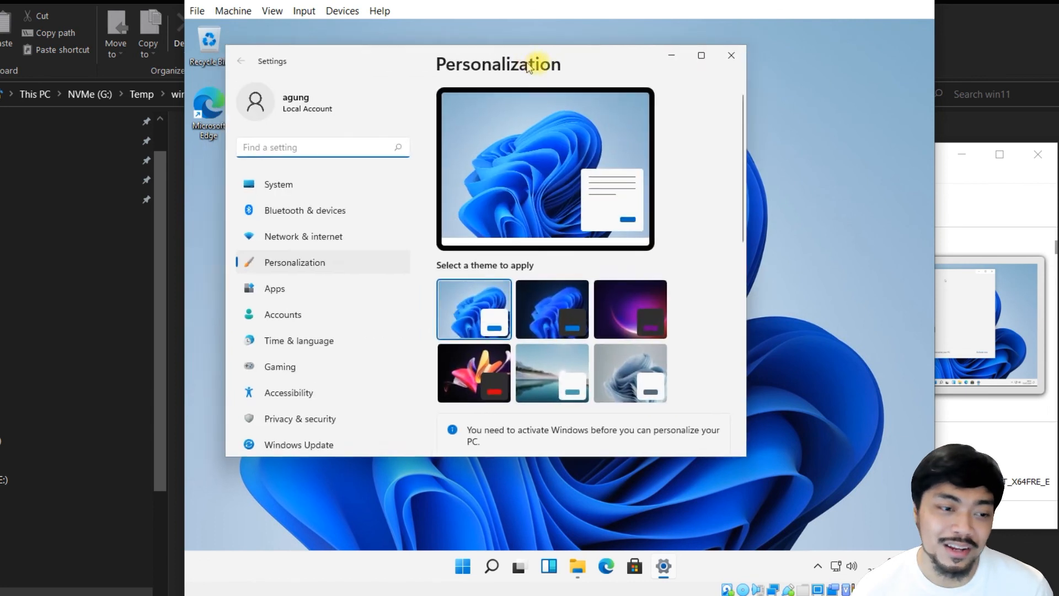
pyautogui.moveTo(527, 62); pyautogui.dragTo(585, 65)
pyautogui.scroll(-1, 688, 265)
pyautogui.click(592, 265)
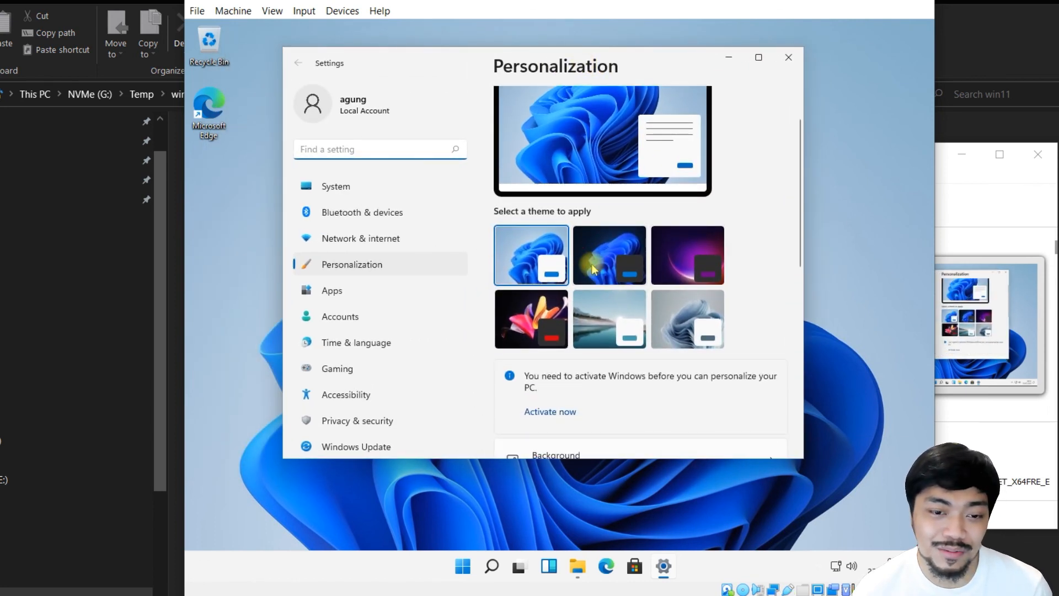
pyautogui.click(713, 270)
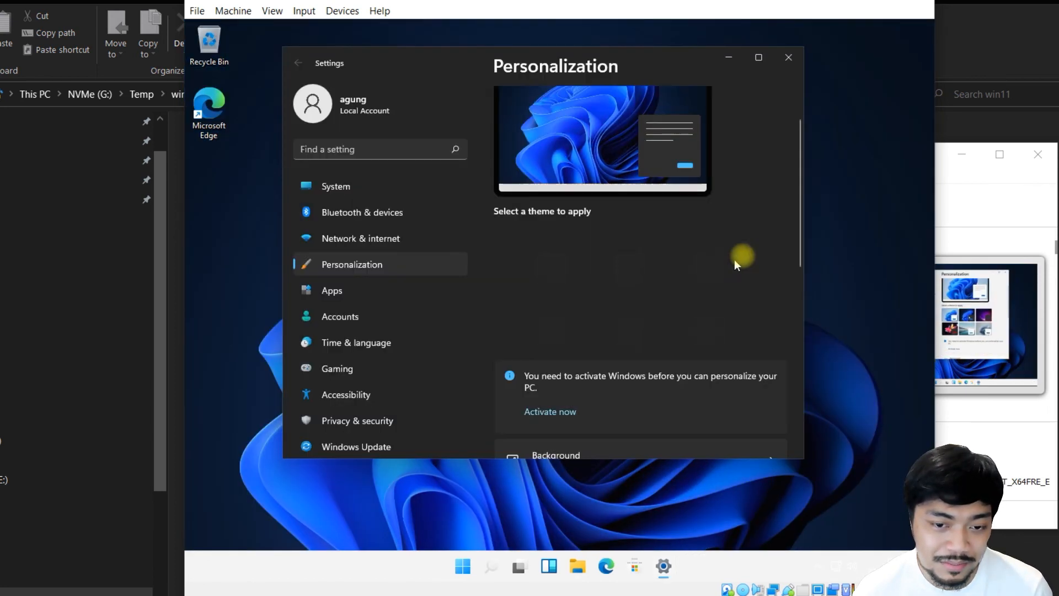
# - Look through the remaining Personalization options and shift the virtual machine window down to expose its title bar
pyautogui.scroll(-1, 777, 248)
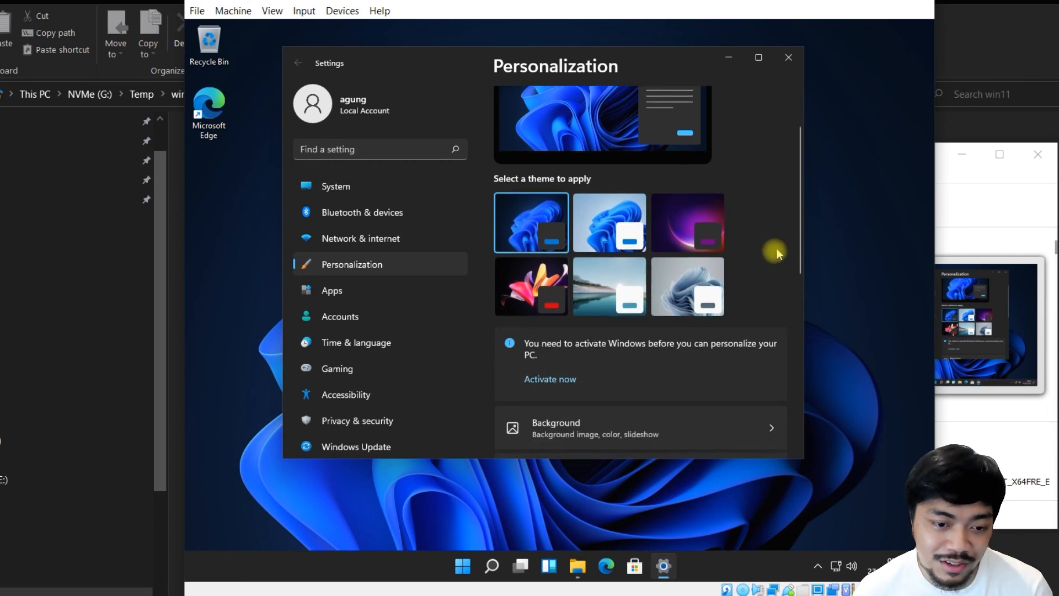
pyautogui.scroll(-5, 772, 253)
pyautogui.scroll(6, 706, 257)
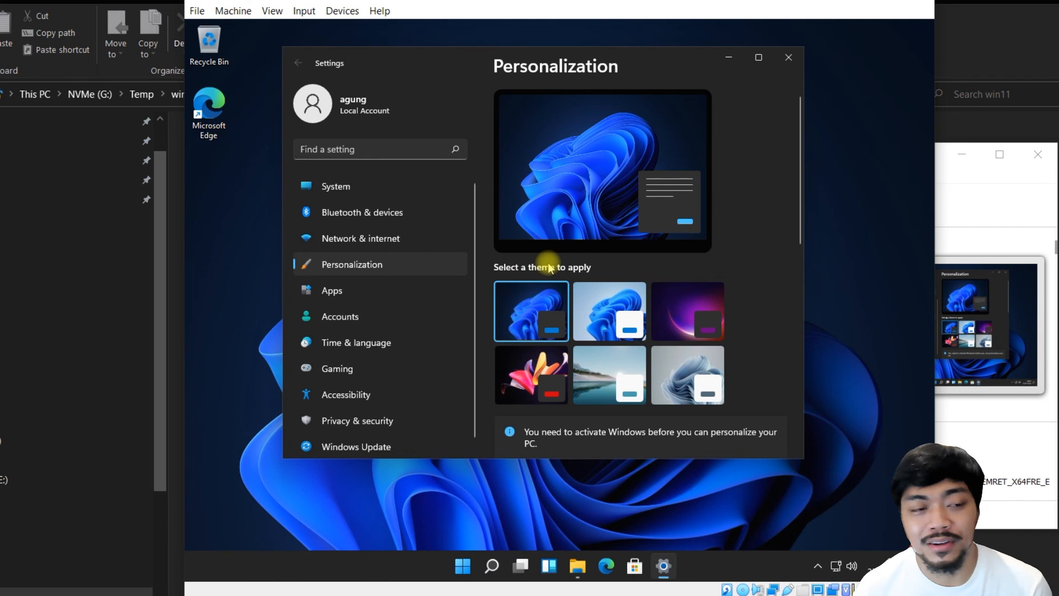
pyautogui.moveTo(551, 3)
pyautogui.mouseDown()
pyautogui.moveTo(560, 7)
pyautogui.moveTo(548, 7)
pyautogui.mouseUp()
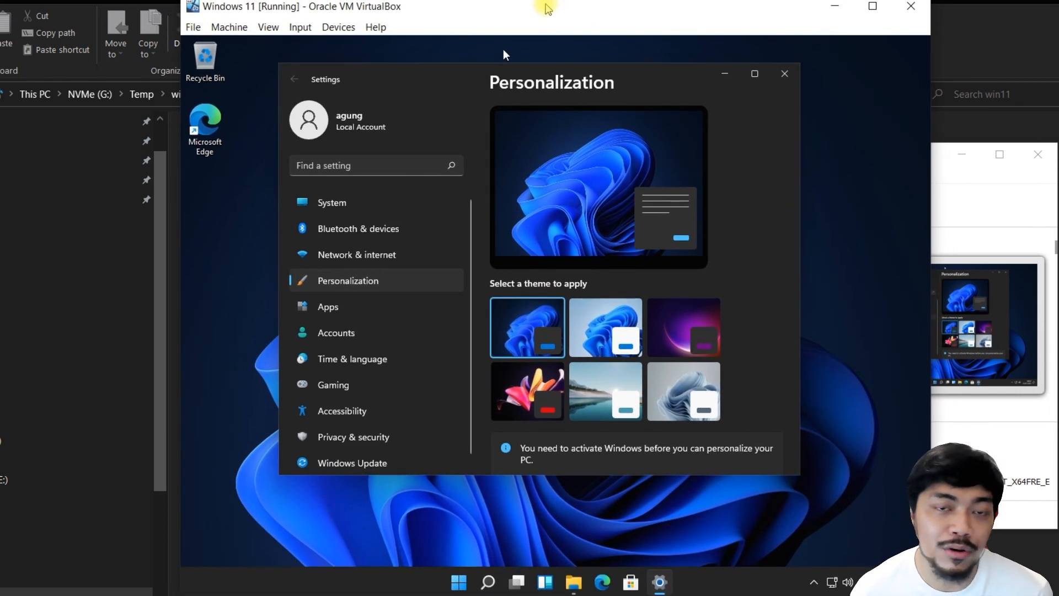